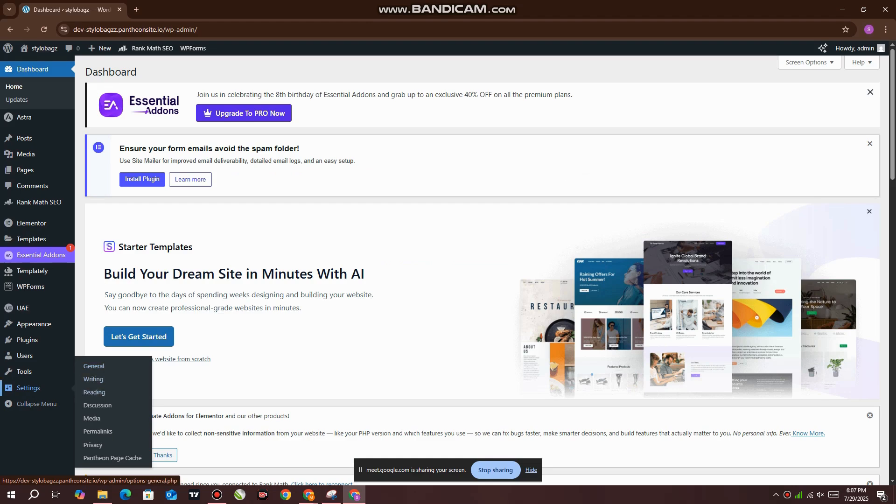
- In the Reading settings, set the posts page to Blog and save the changes
click(94, 393)
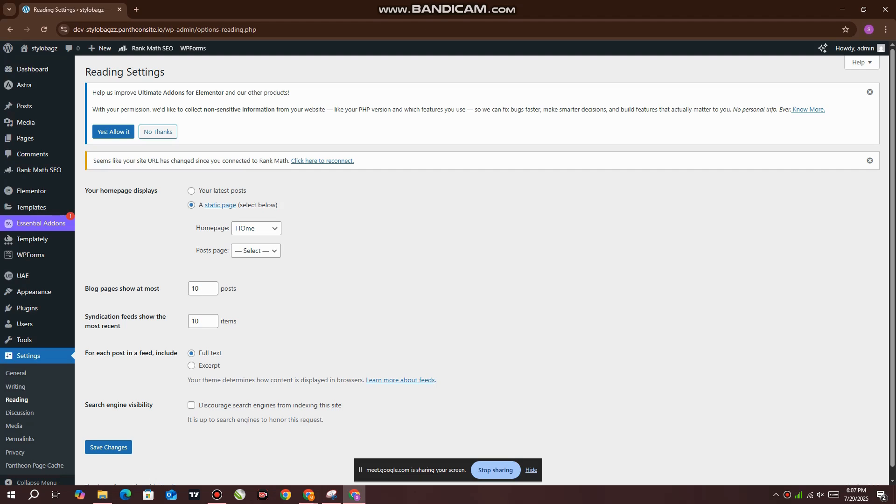
click(255, 251)
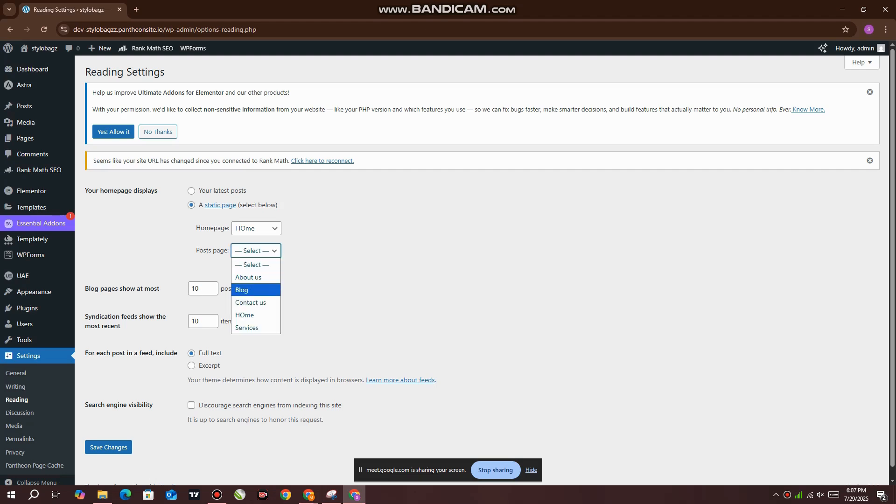
click(242, 289)
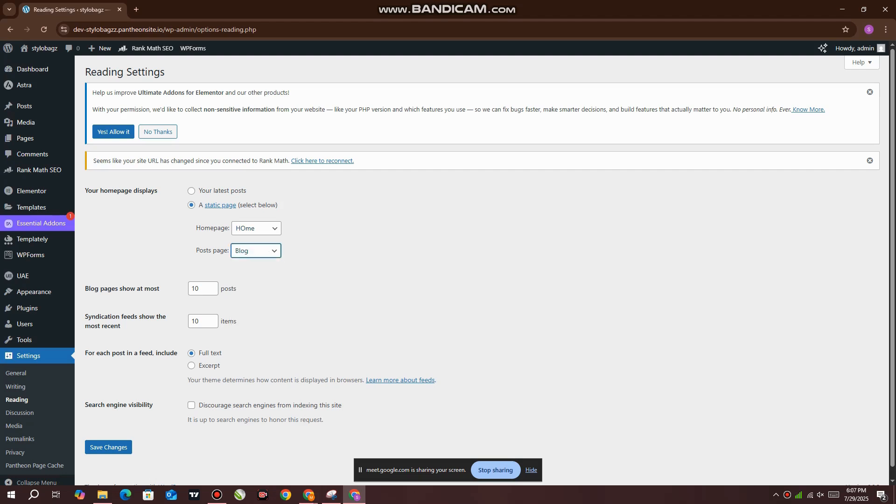
click(109, 447)
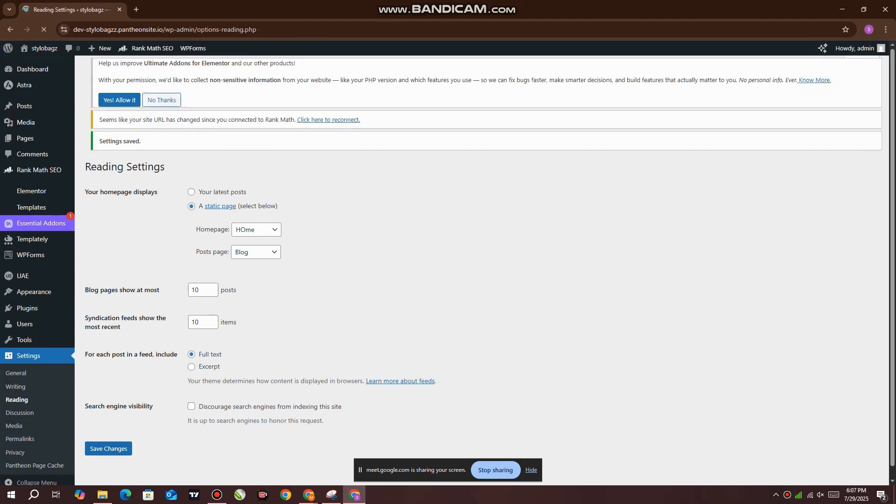
- Visit the live site's blog and look through the post "What is Digital Marketing? A Complete Guide for 2025"
right_click(40, 63)
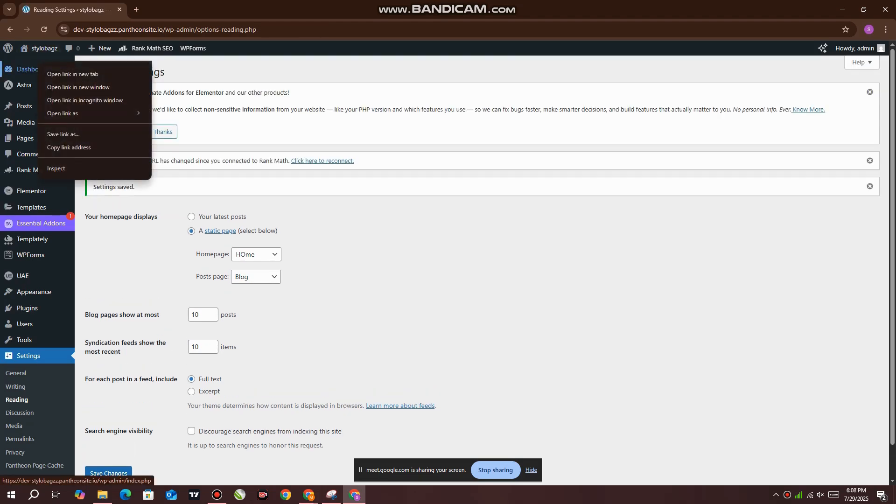
click(44, 49)
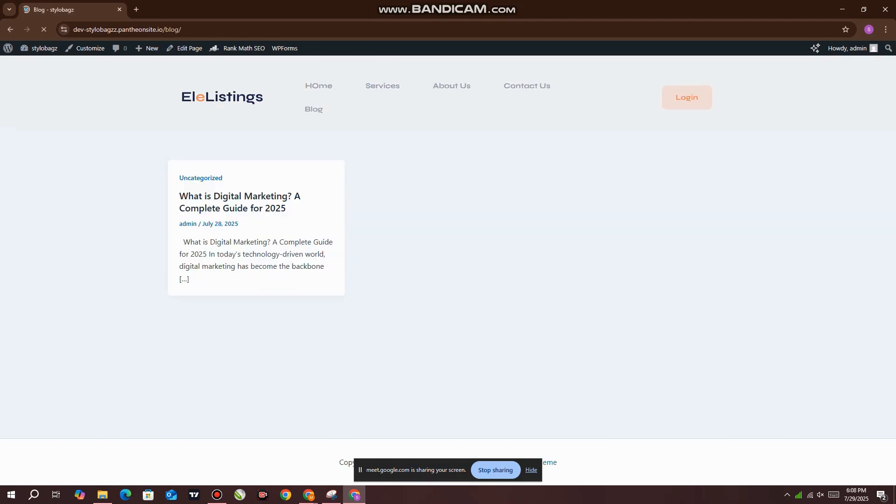
click(240, 202)
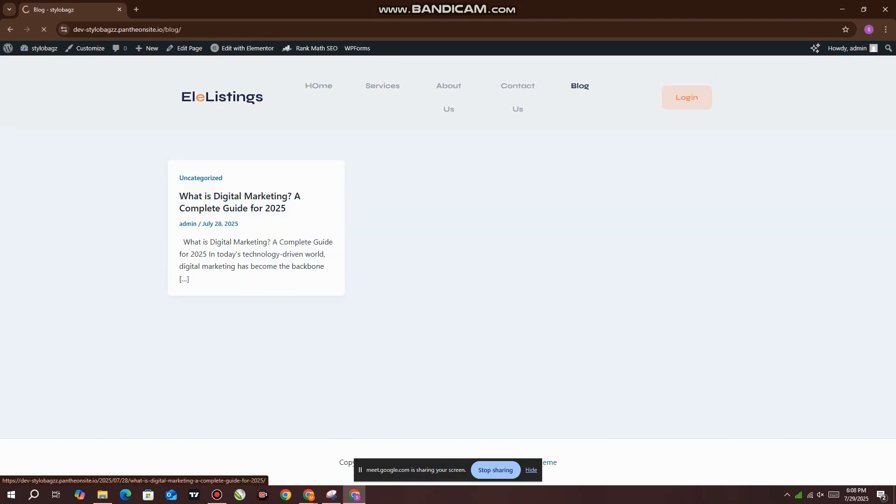
scroll(444, 271, down, 8)
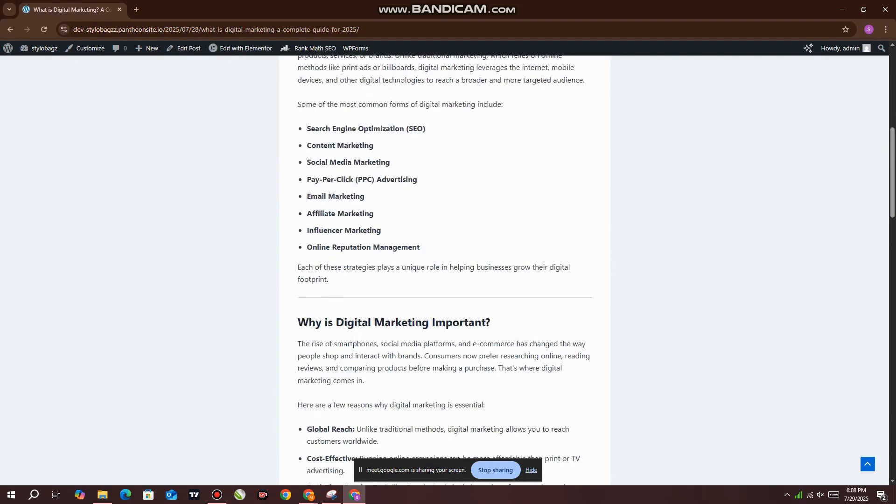
scroll(445, 270, down, 20)
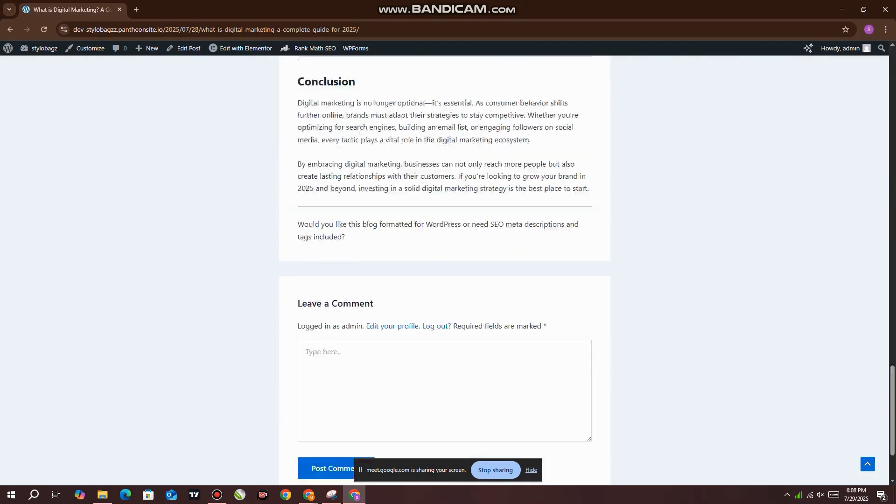
scroll(444, 271, up, 20)
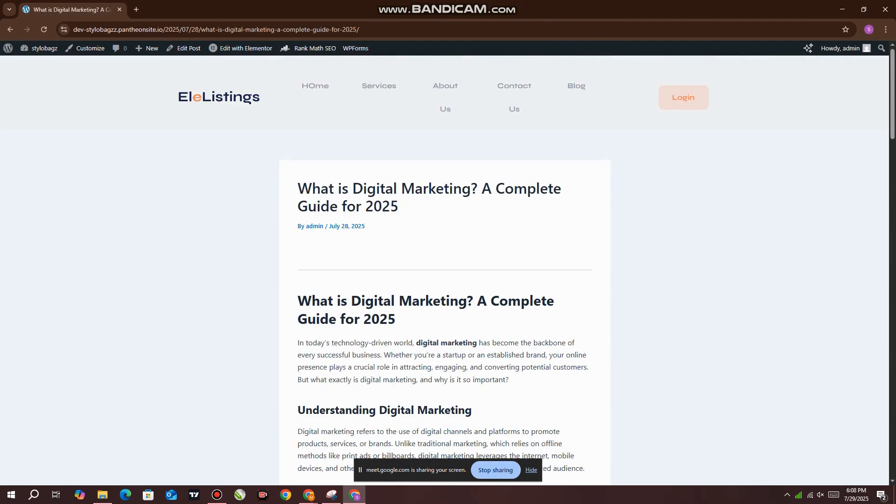
- Return to the site dashboard and open the digital marketing post for editing from the list of all posts
mouse_move(39, 48)
click(36, 64)
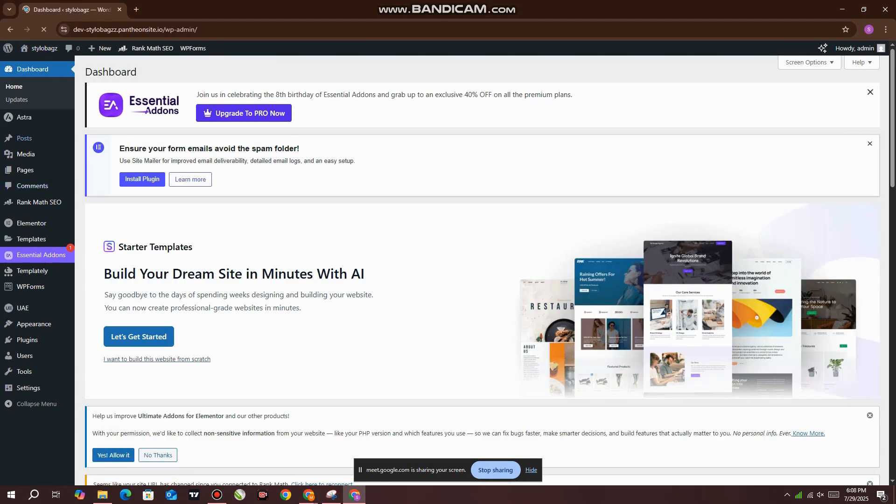
mouse_move(21, 138)
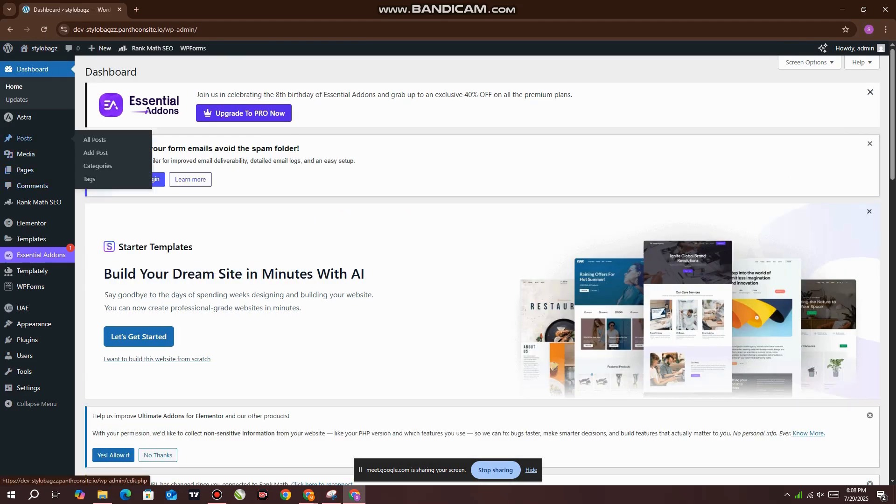
click(94, 140)
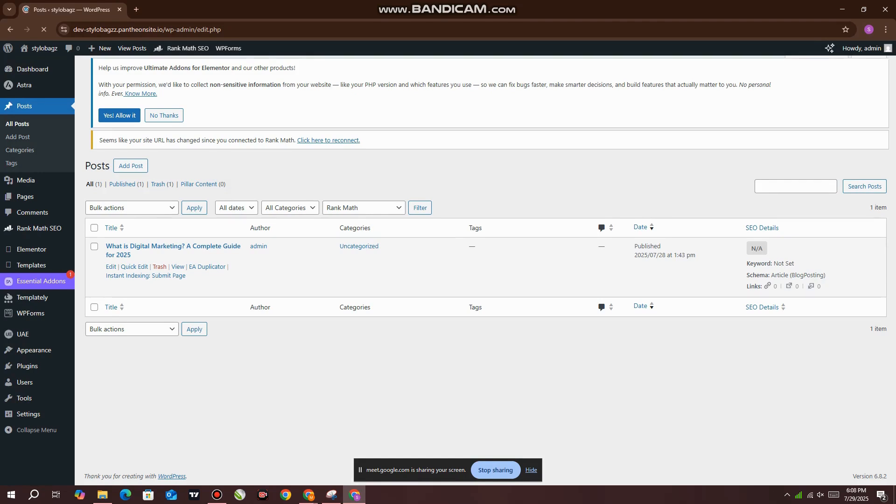
drag(751, 249, 764, 248)
click(173, 247)
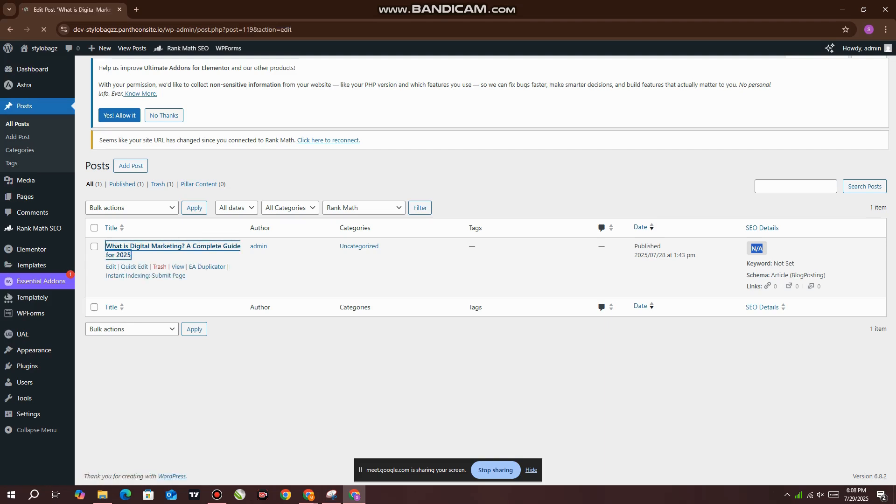
- Capture a screen snip of the search preview in the post's Rank Math SEO section with Snipping Tool
scroll(412, 261, down, 4)
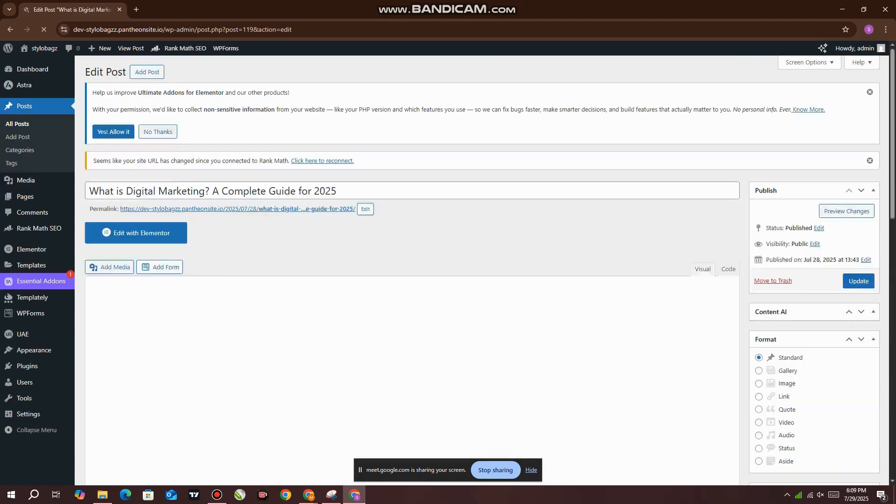
scroll(411, 271, down, 20)
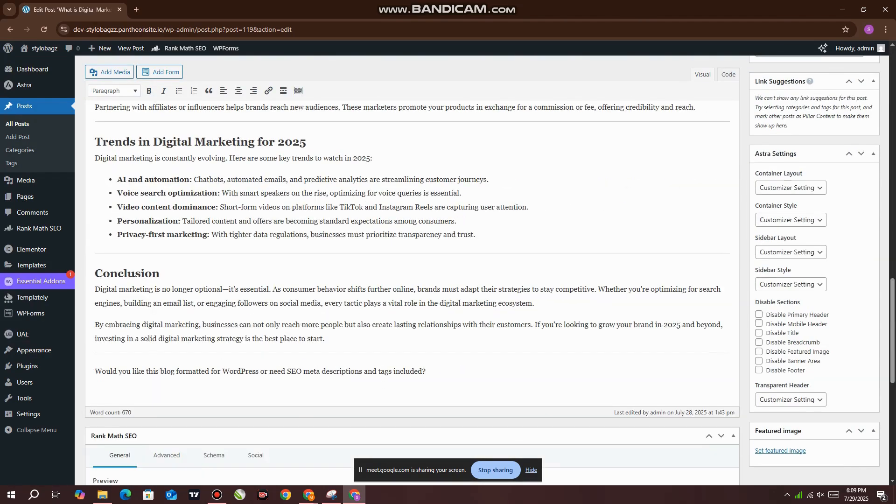
scroll(411, 271, down, 3)
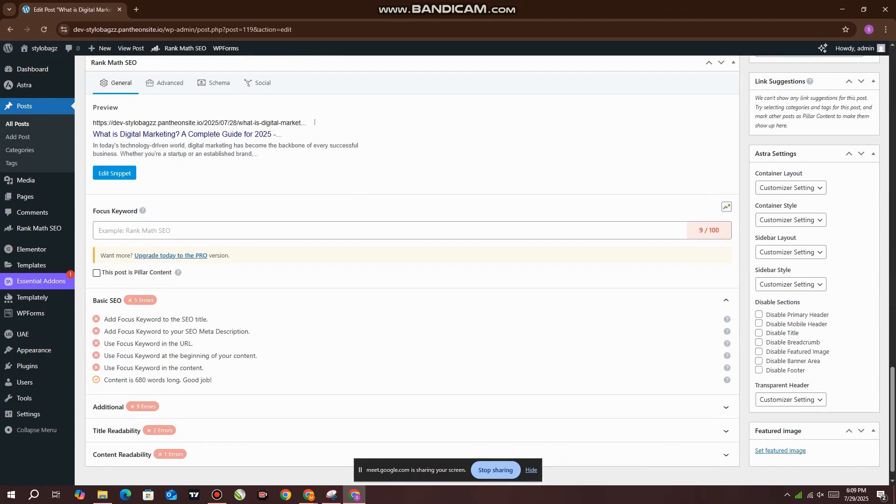
scroll(411, 270, up, 1)
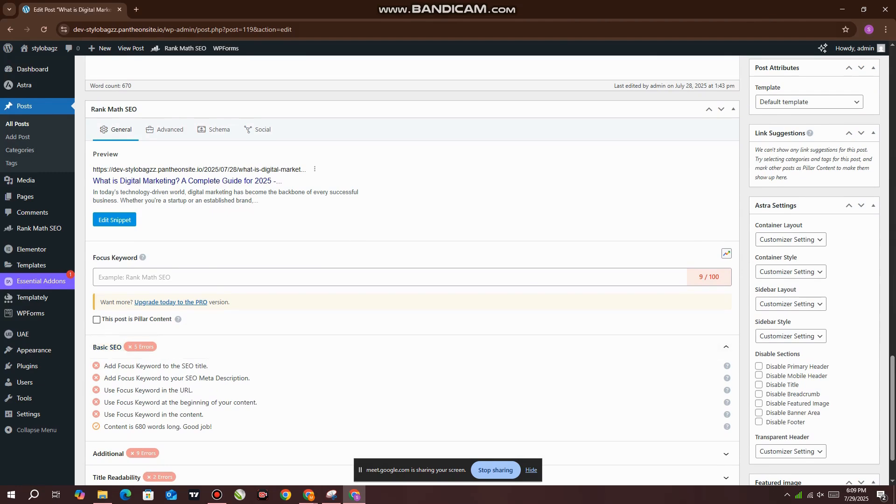
click(332, 495)
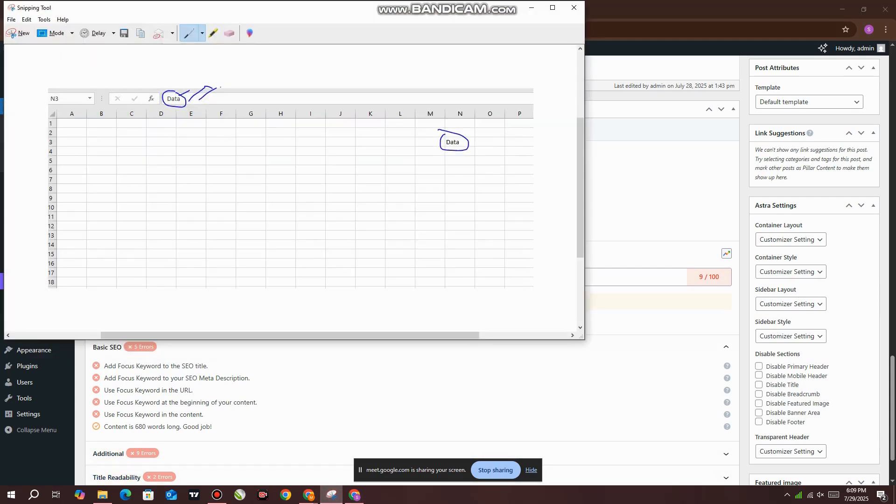
key(ctrl+n)
drag(86, 155, 338, 244)
- Mark up the snip with a handwritten note for the URL and pen lines on the title and description, then minimize it
drag(265, 168, 283, 141)
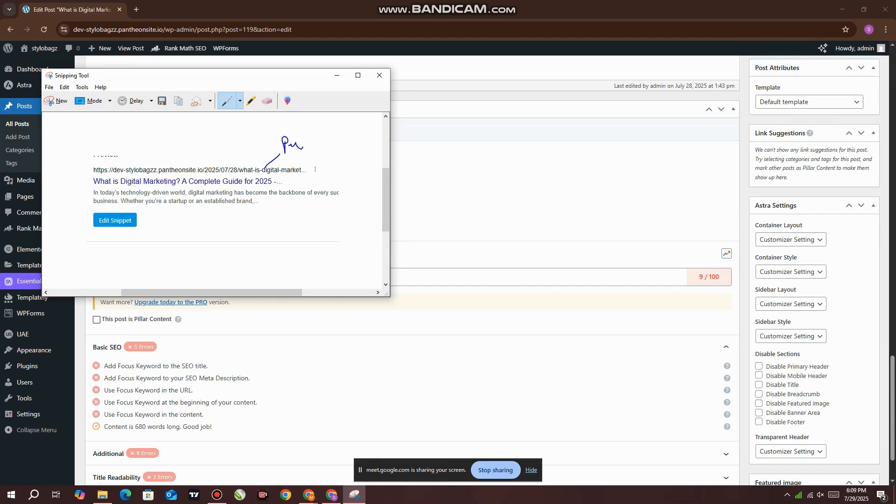
drag(94, 181, 257, 187)
drag(97, 209, 267, 208)
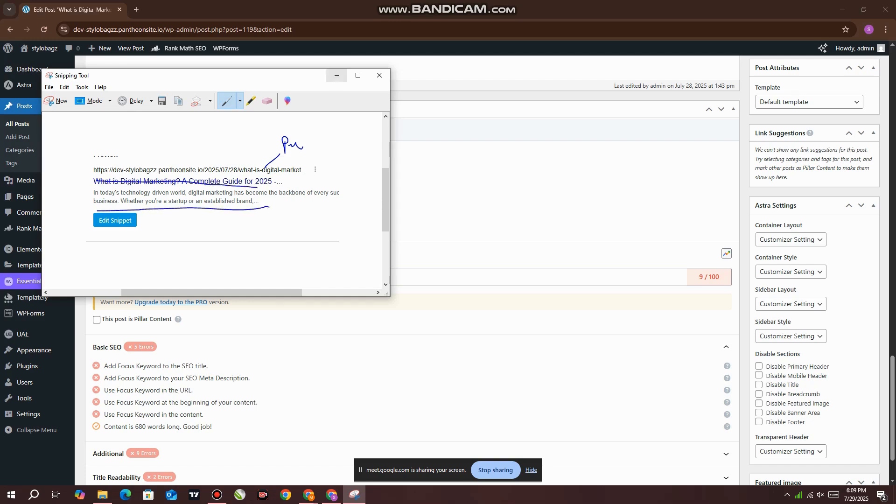
click(338, 75)
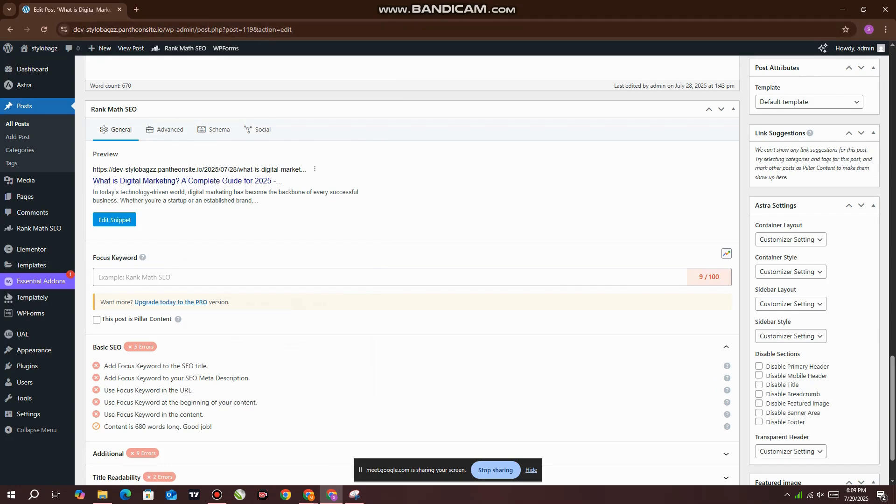
- Cut "Digital Marketing" from the "Trends in Digital Marketing for 2025" heading to the clipboard and undo its removal from the text
scroll(410, 270, up, 10)
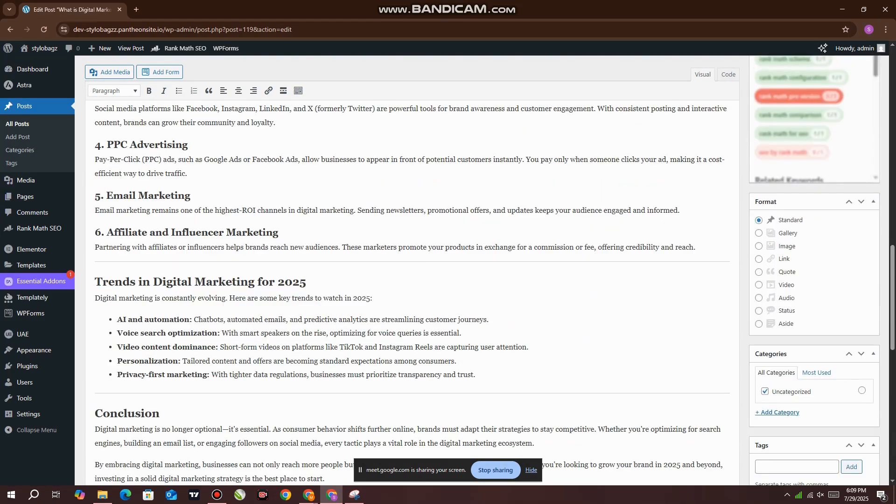
drag(150, 282, 255, 282)
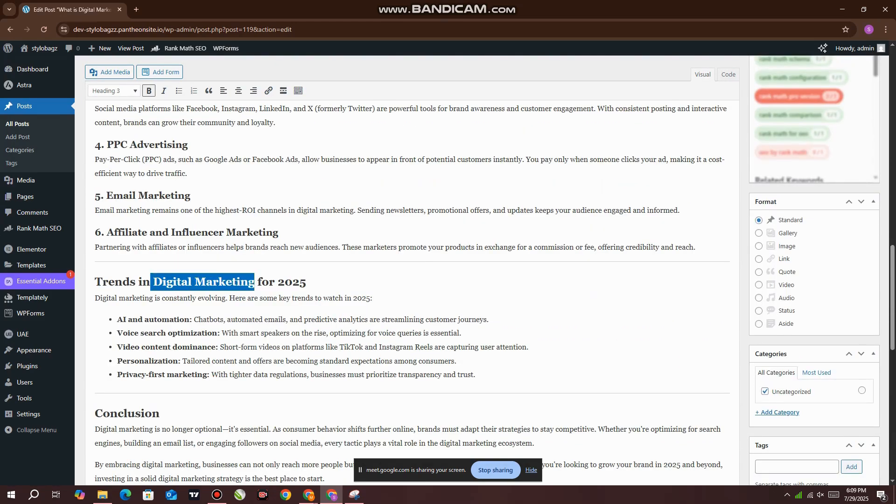
right_click(236, 281)
click(262, 100)
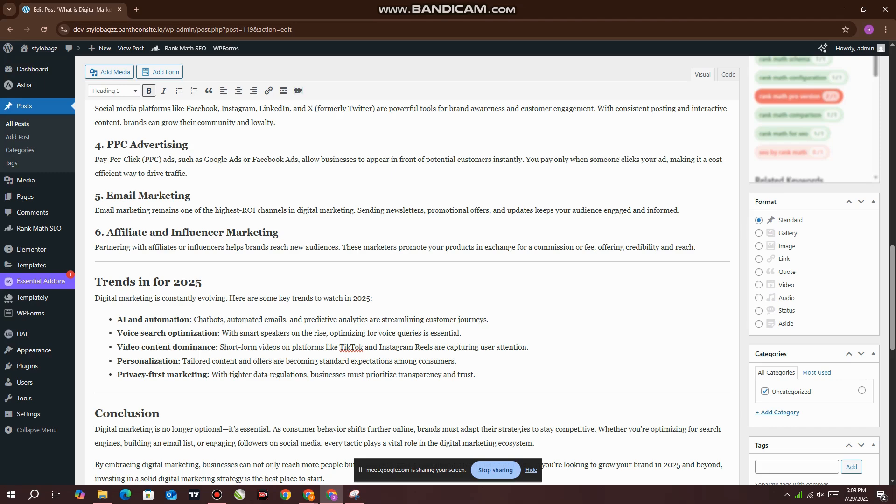
key(ctrl+z)
- Add "Digital Marketing" as the post's Rank Math focus keyword and review the Basic SEO checks
scroll(412, 264, down, 15)
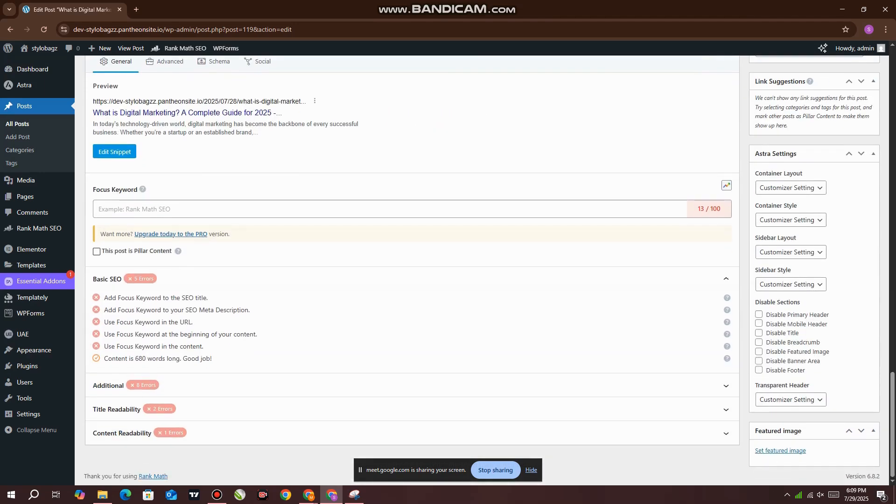
drag(93, 189, 138, 190)
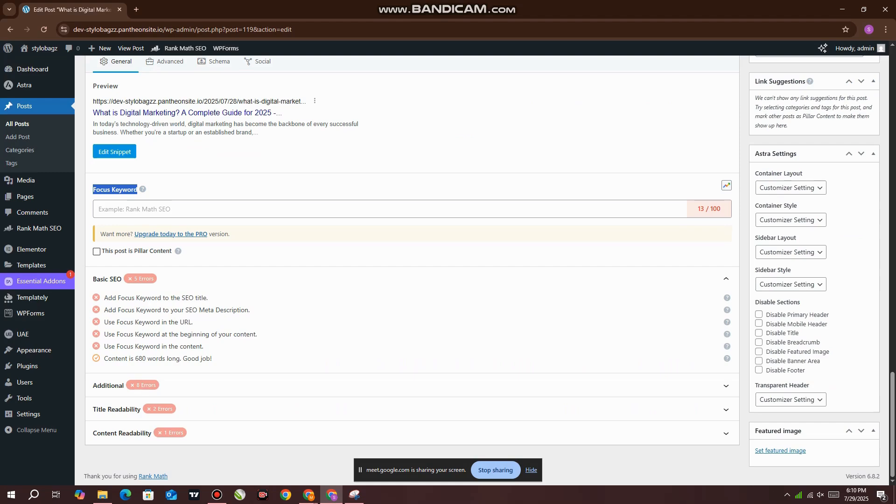
click(140, 209)
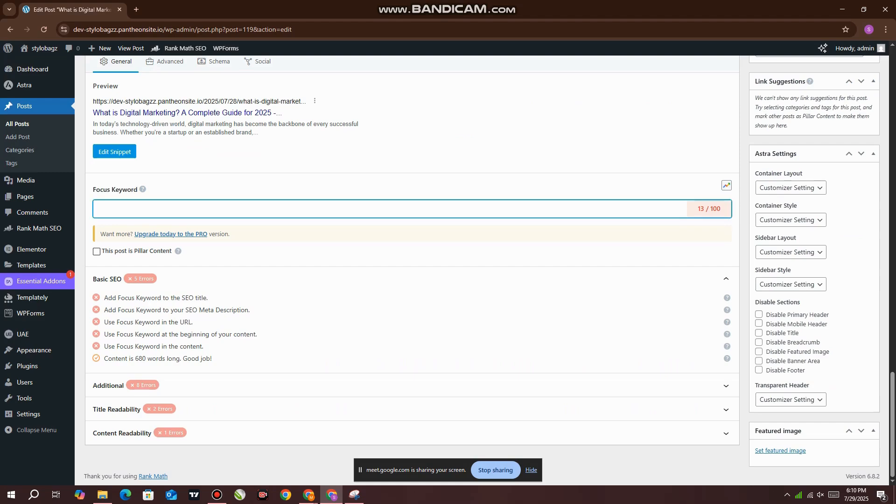
key(ctrl+v)
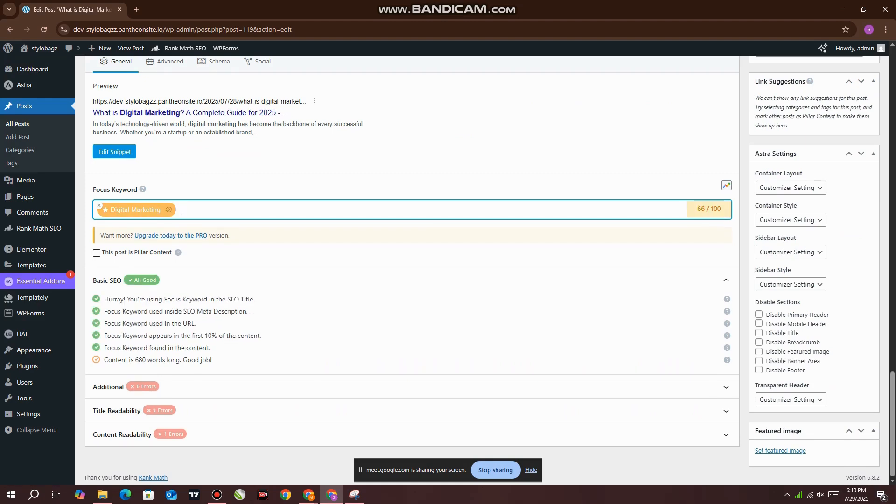
drag(249, 312, 114, 312)
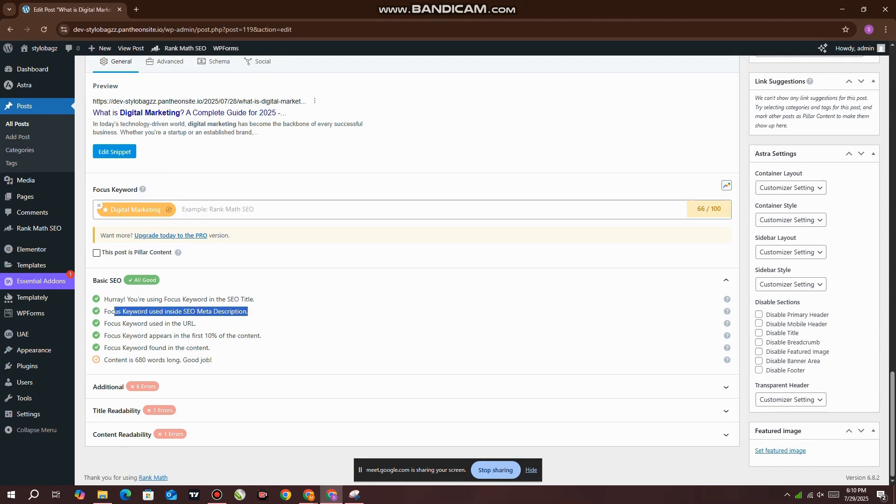
- Copy "Social Media Marketing" from the third strategy heading and add it as a Rank Math focus keyword
click(183, 209)
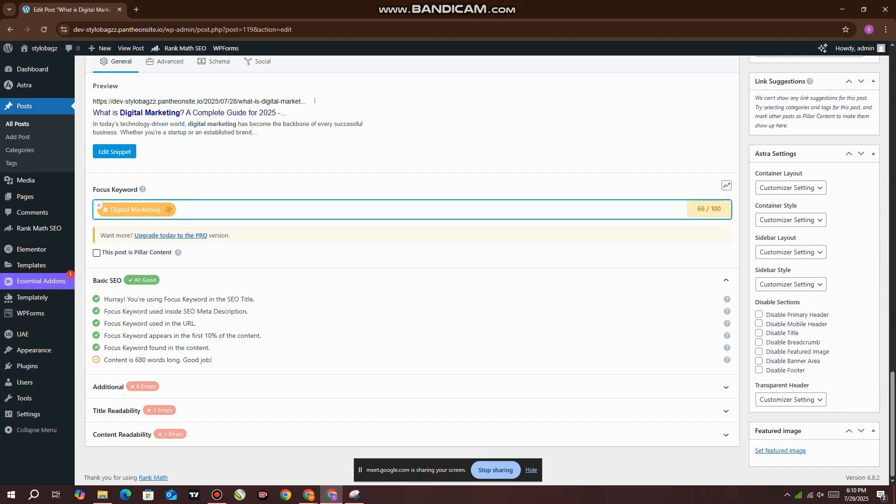
scroll(413, 271, up, 8)
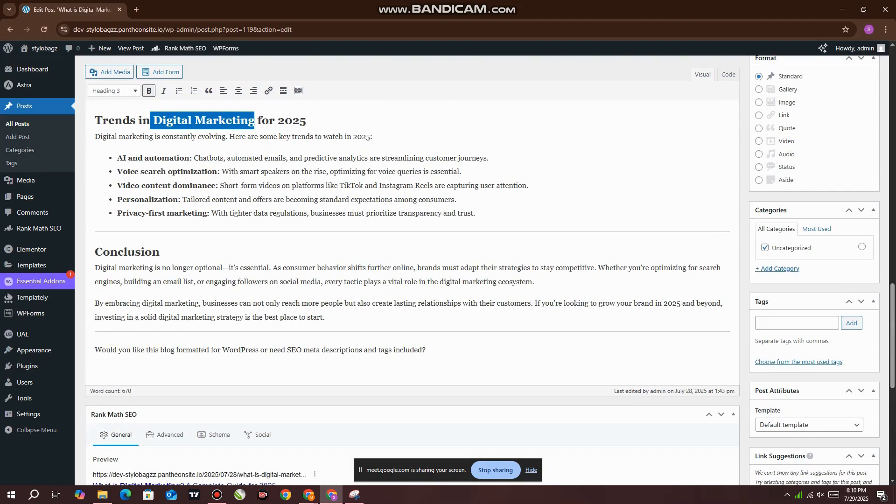
scroll(412, 270, up, 7)
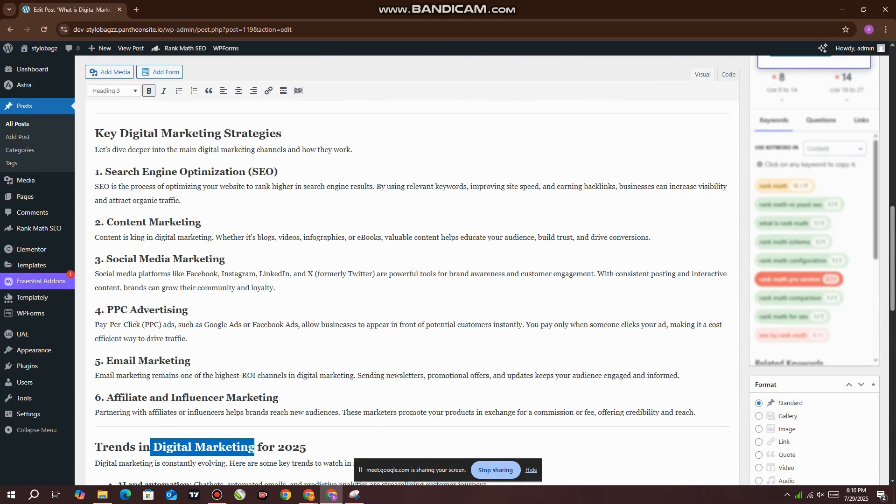
drag(106, 259, 225, 259)
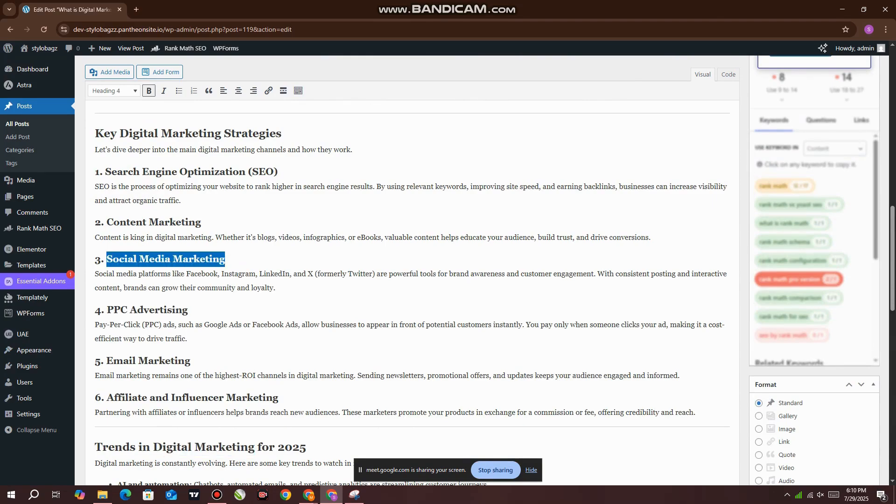
scroll(225, 259, down, 1)
scroll(225, 259, down, 15)
click(196, 350)
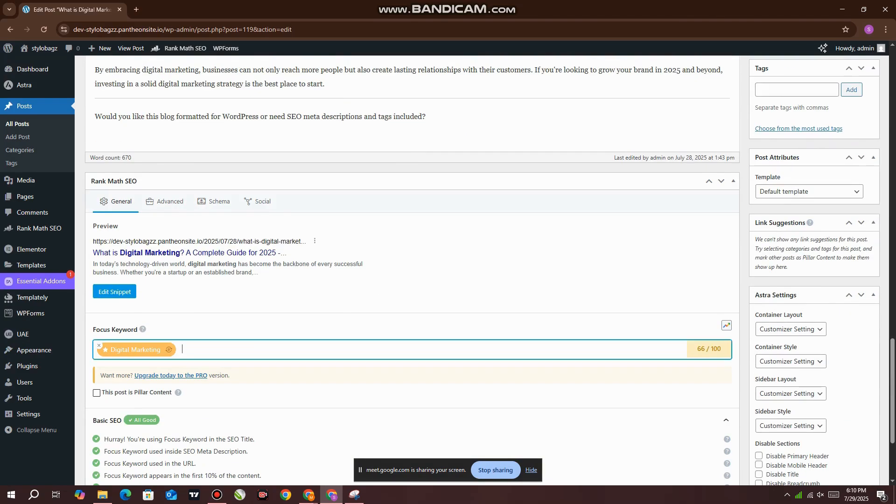
key(ctrl+v)
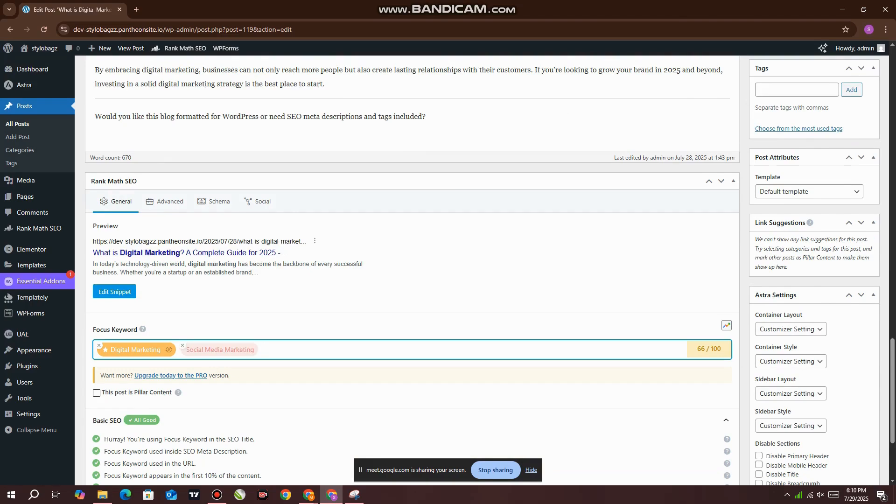
- Copy "Search Engine Optimization" from the first strategy heading and add it as another focus keyword
scroll(411, 280, up, 12)
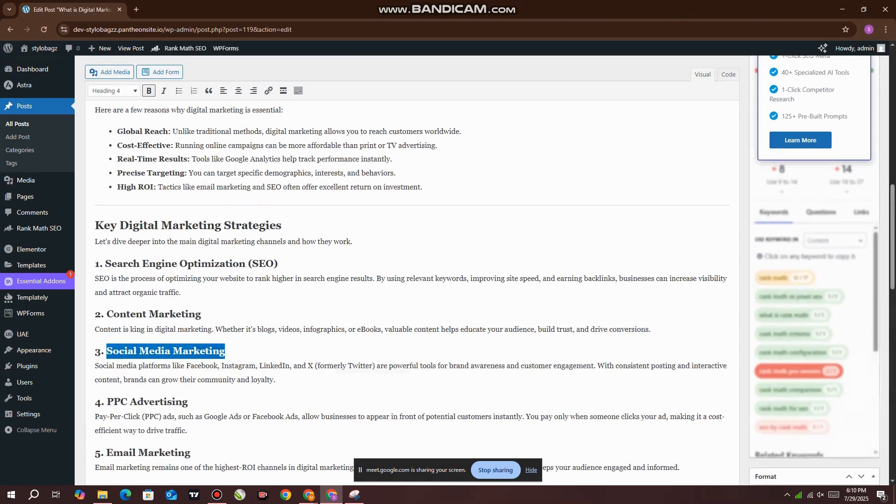
scroll(411, 280, up, 10)
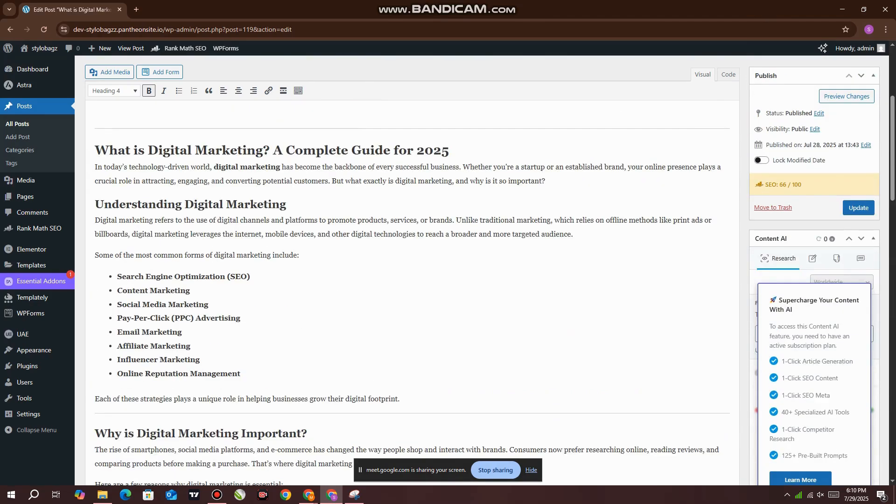
scroll(411, 280, down, 14)
scroll(411, 280, up, 2)
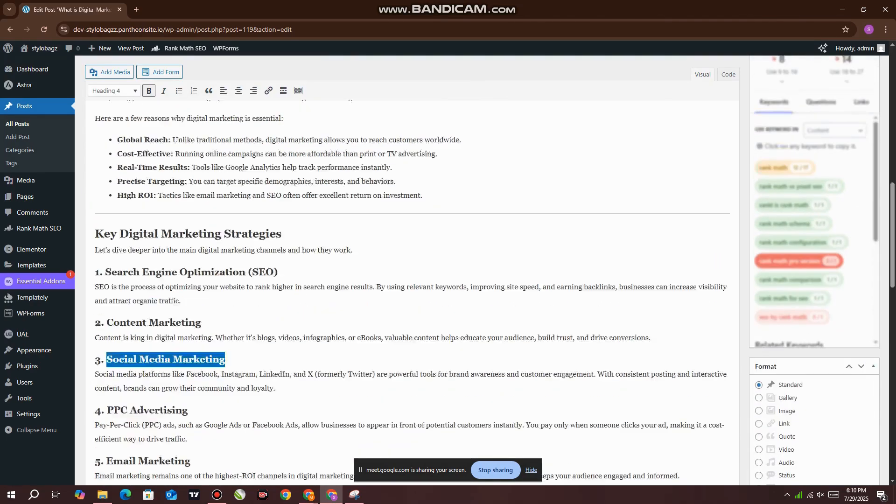
drag(105, 311, 246, 311)
scroll(410, 280, down, 20)
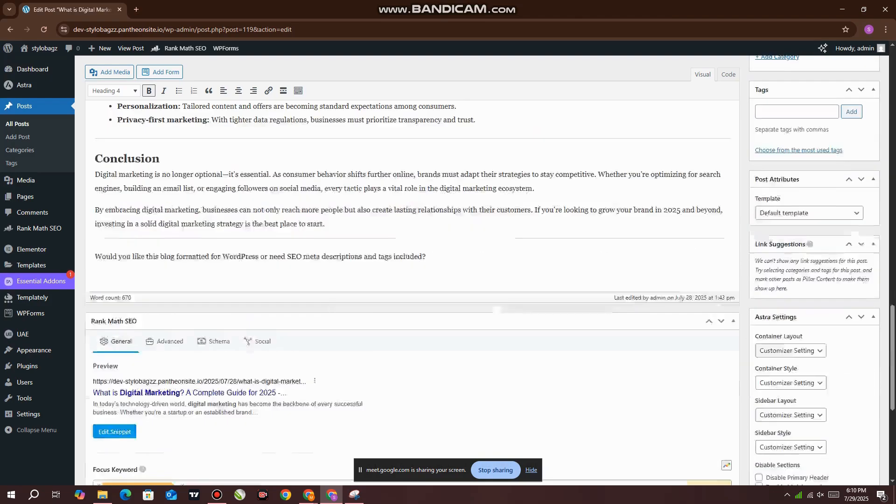
click(264, 302)
key(ctrl+v)
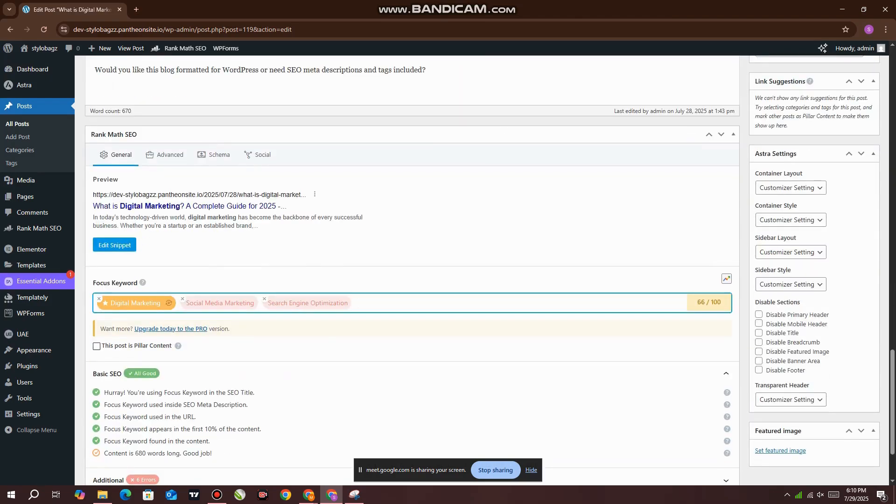
- Copy "Voice search optimization" from the 2025 trends list and add it to the focus keywords
scroll(410, 271, up, 6)
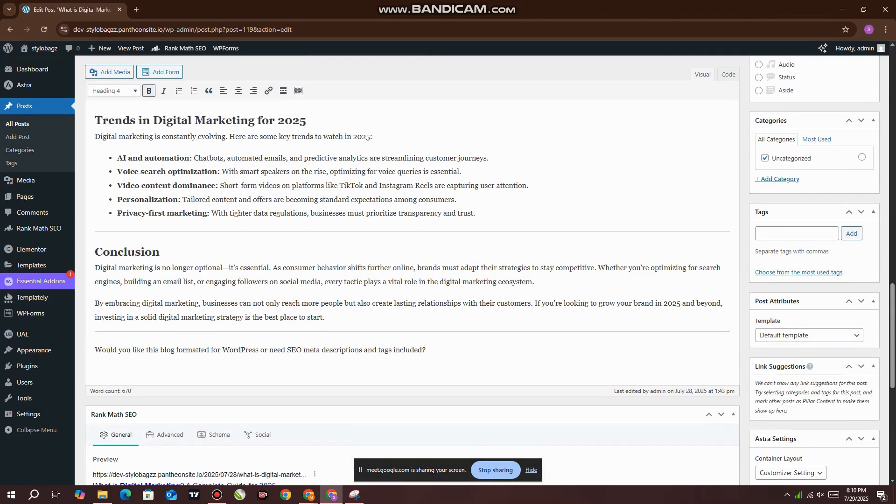
drag(117, 172, 217, 171)
key(ctrl+c)
scroll(411, 271, down, 8)
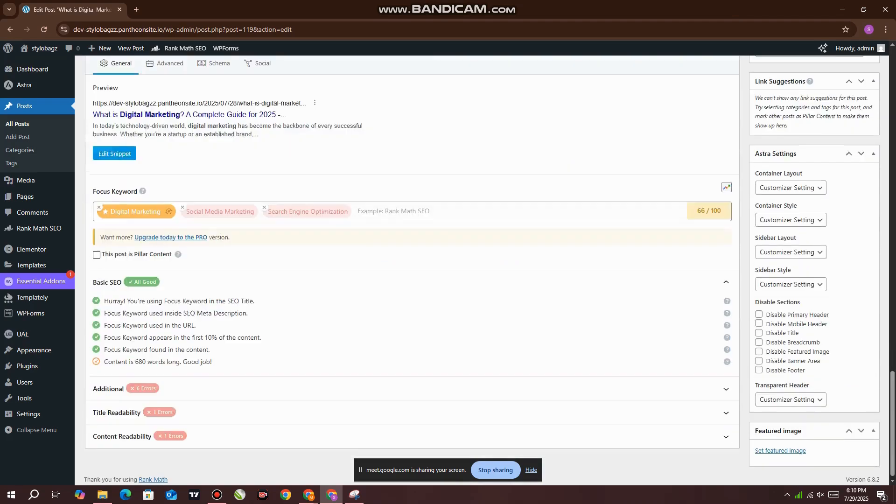
click(467, 208)
key(ctrl+v)
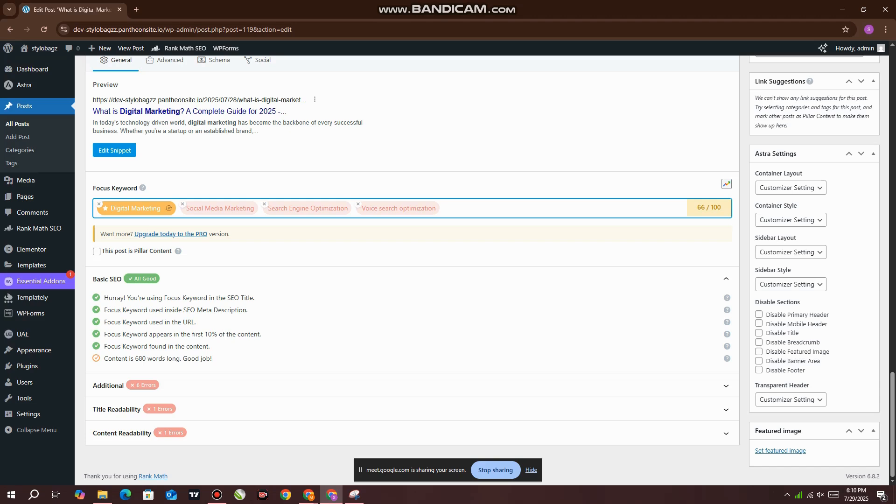
- Add the suggested keyword "graphic design" to the post's focus keywords
text(Graphic desinging)
key(BackSpace)
key(BackSpace)
key(BackSpace)
key(BackSpace)
key(BackSpace)
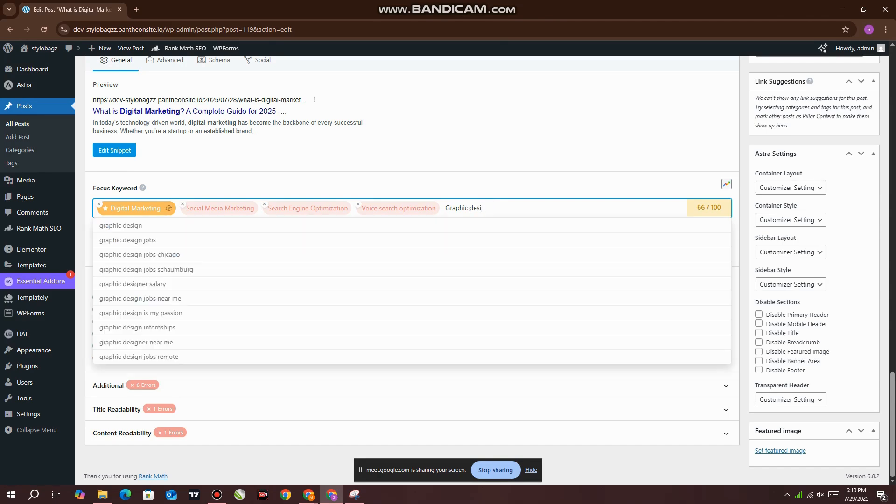
key(Down)
key(Return)
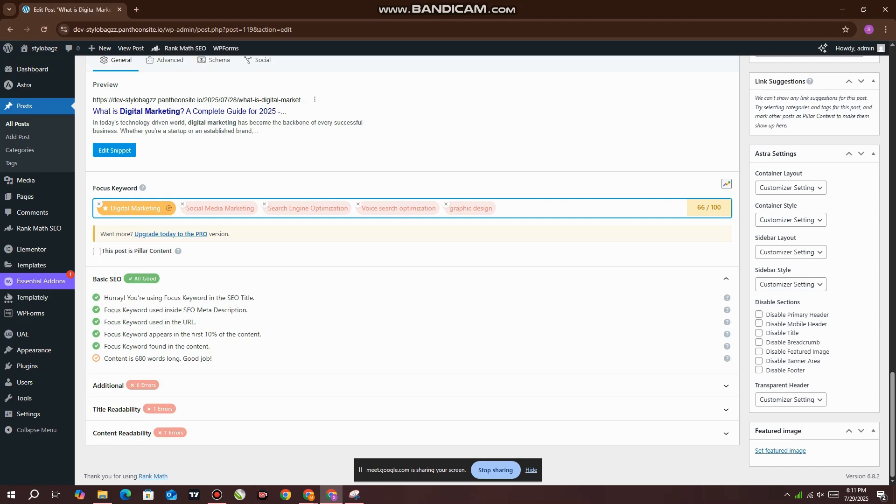
- Open the Rank Math snippet editor and review the title, permalink and description fields and the title's length limit
click(114, 151)
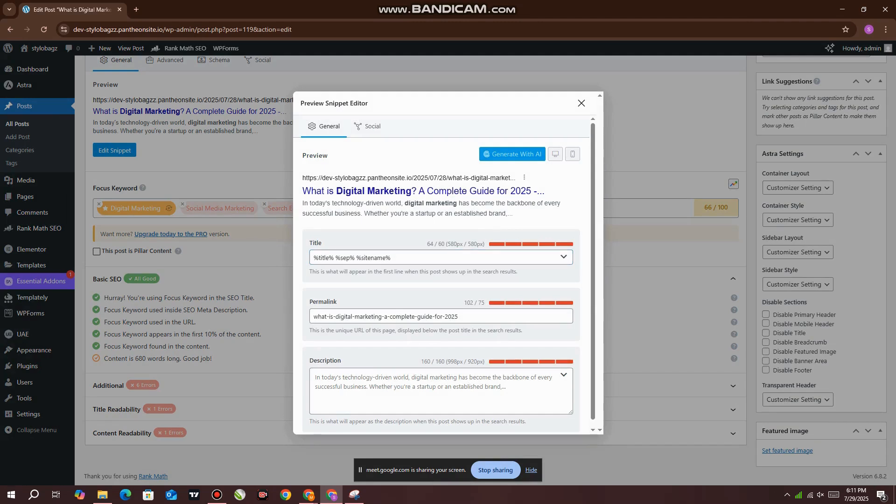
drag(393, 258, 312, 257)
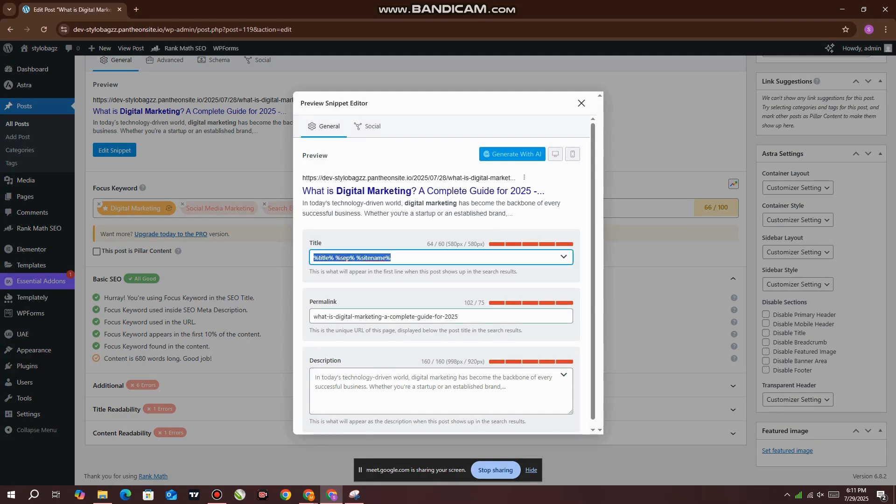
drag(460, 316, 311, 317)
click(439, 388)
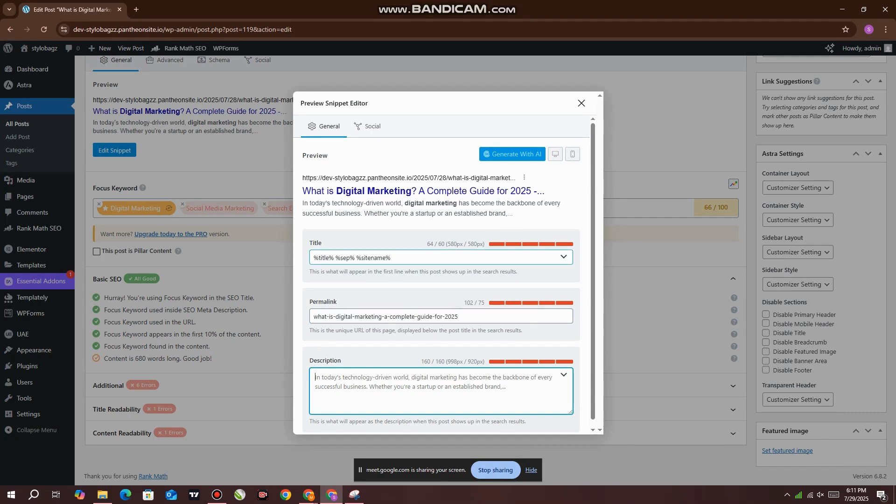
drag(393, 258, 312, 257)
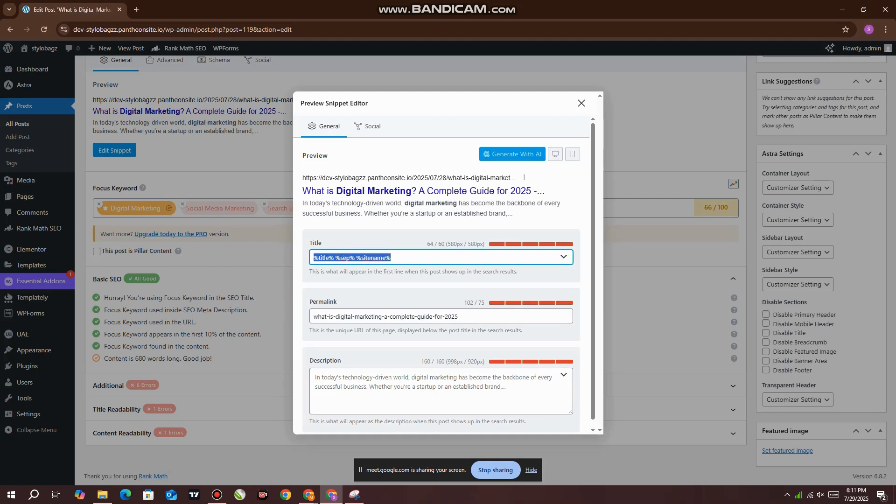
double_click(441, 244)
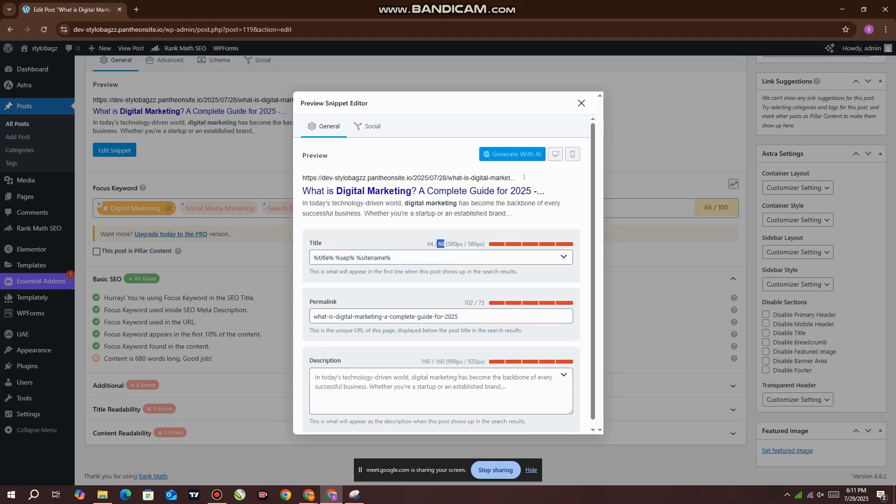
- Copy "Digital Marketing" from the snippet preview title and paste it into a ChatGPT prompt in a new browser tab
drag(336, 191, 412, 191)
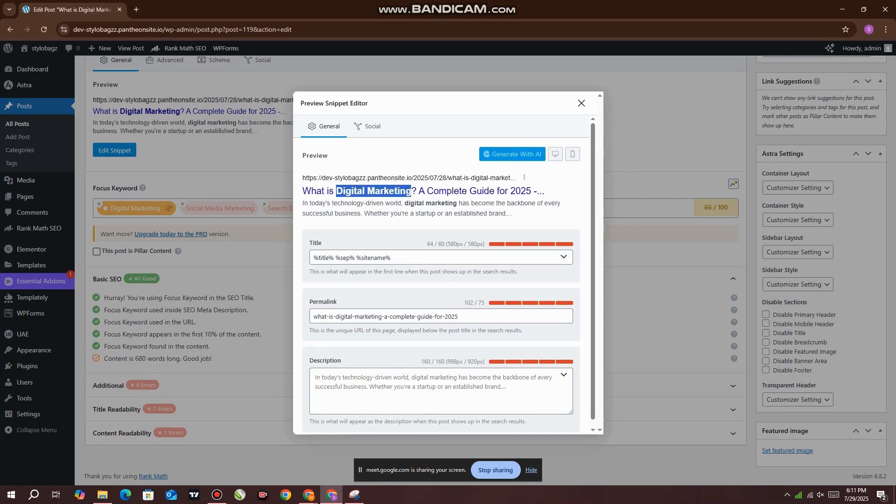
click(136, 9)
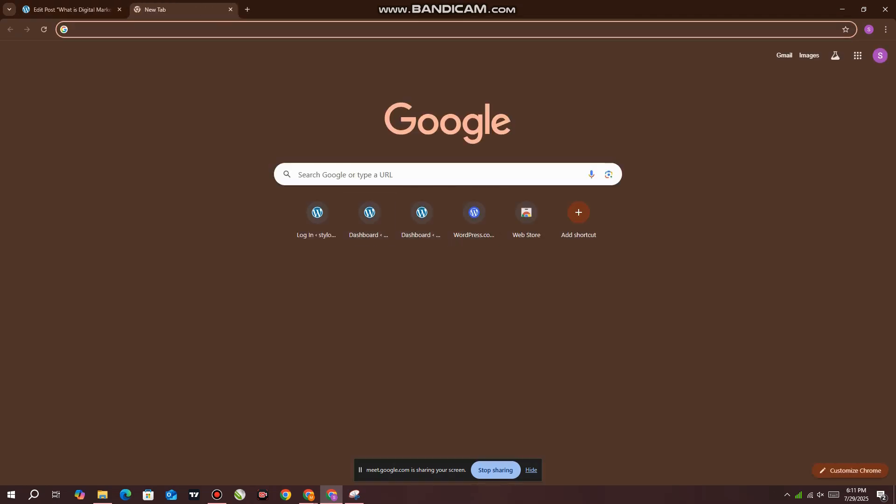
text(chatgpt)
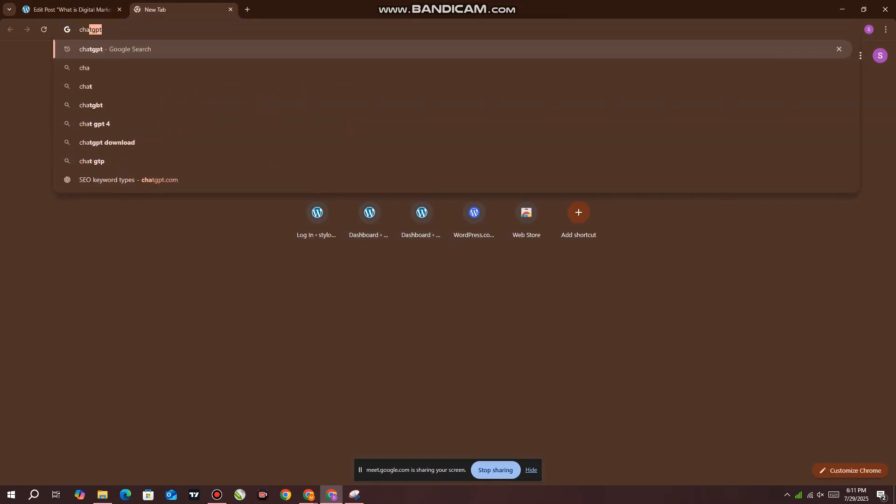
key(Return)
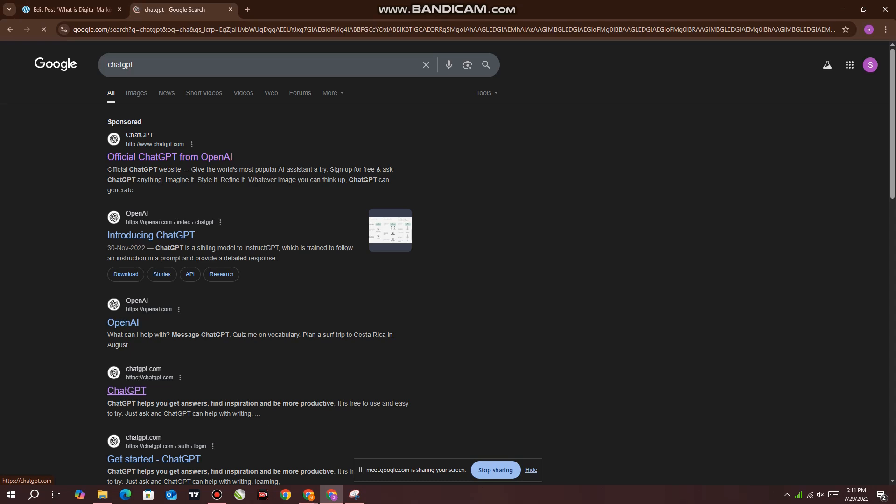
click(127, 391)
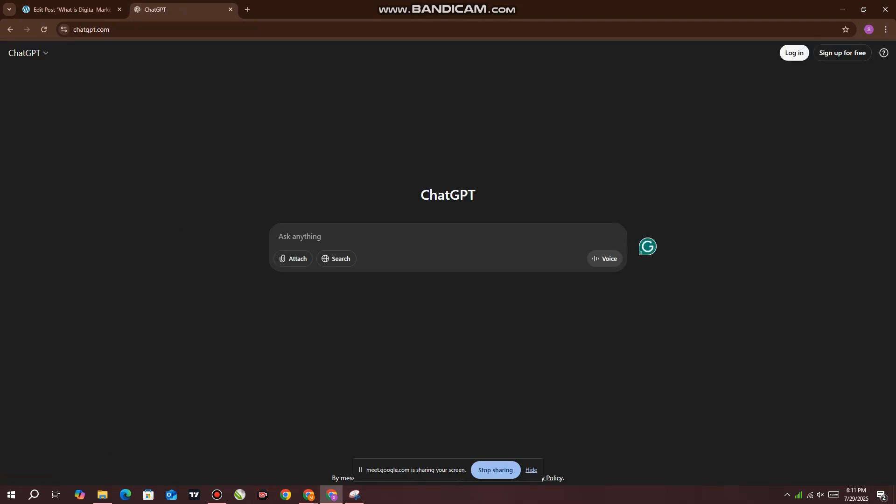
key(ctrl+v)
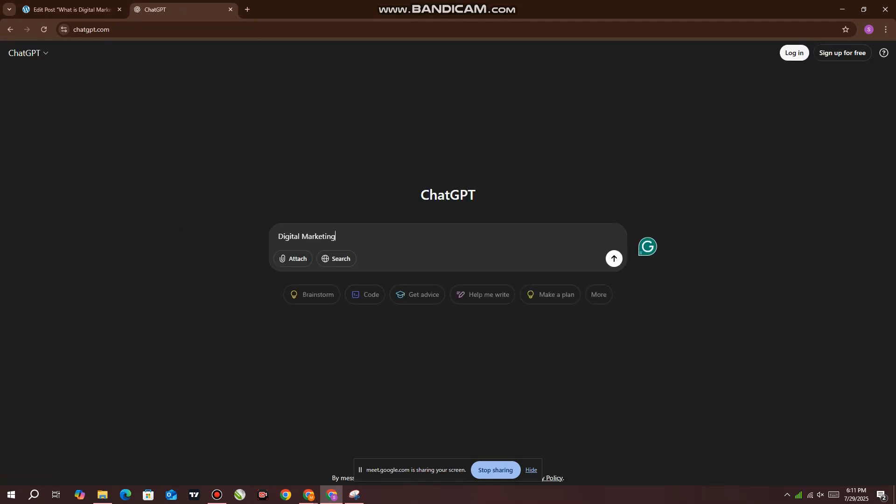
- Ask ChatGPT to write a 55-character meta title and a 155-character meta description for the focus keyword, staying logged out
text(this is my focused keyowrd w)
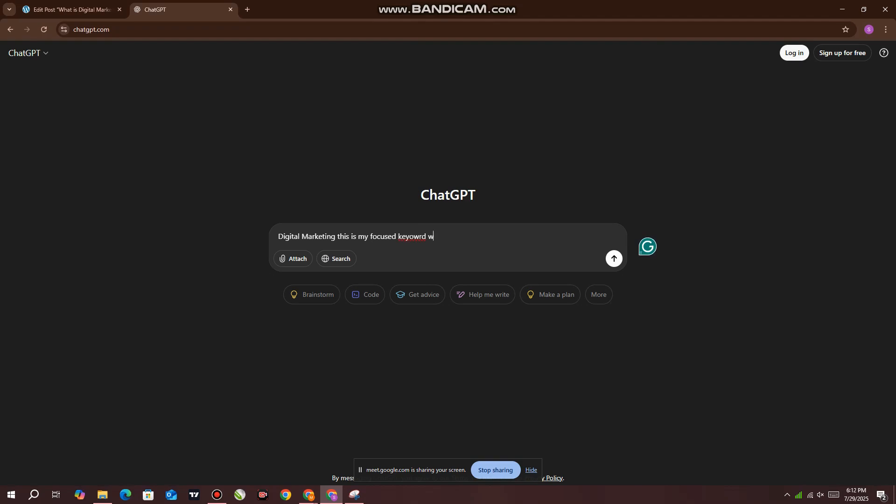
text(rite meta tilte in 55 charcter a)
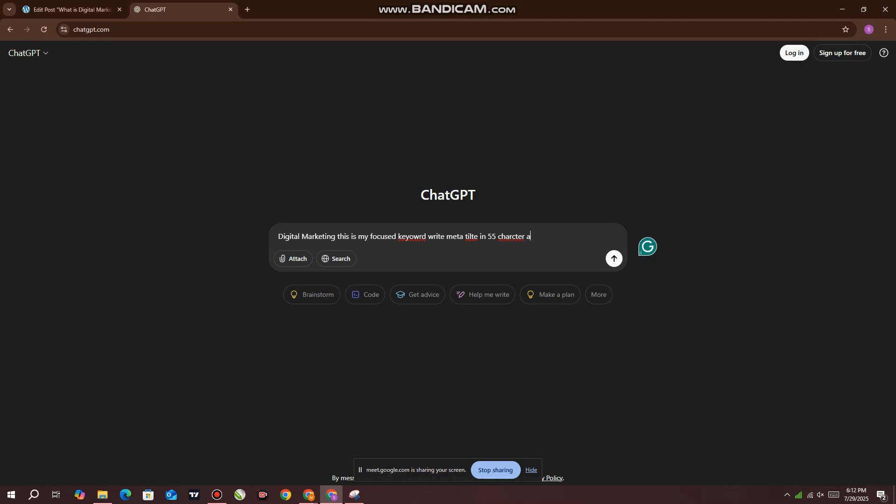
text(nd meta descrip)
text(tion in 15)
text(5 cha)
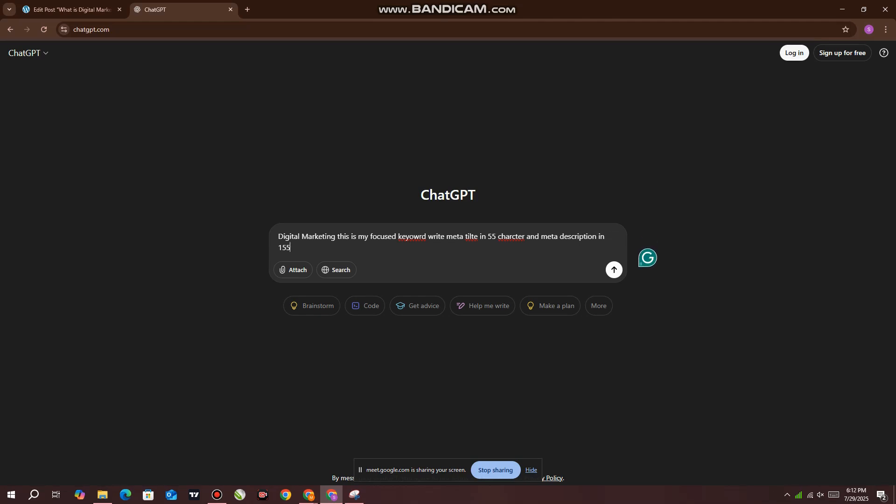
text(rter)
key(Return)
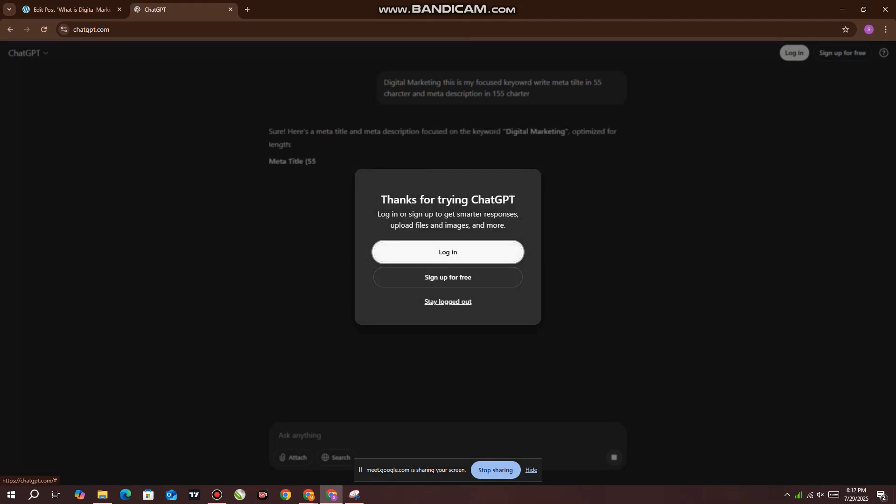
click(448, 302)
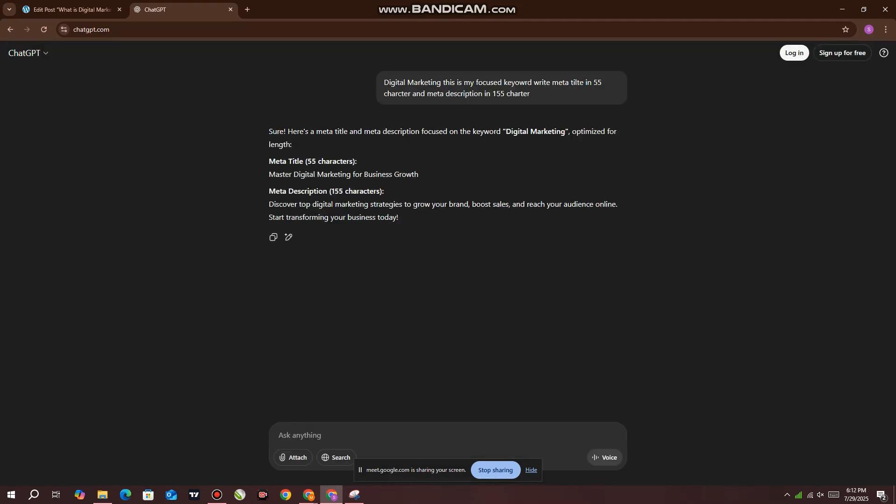
- Return to the post's snippet editor and clear the default variables from the title field
drag(270, 175, 419, 175)
click(70, 9)
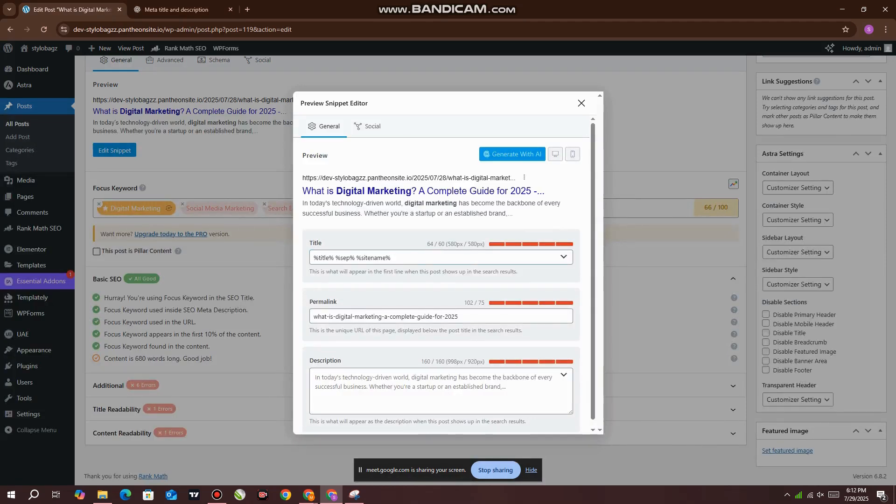
drag(428, 244, 485, 244)
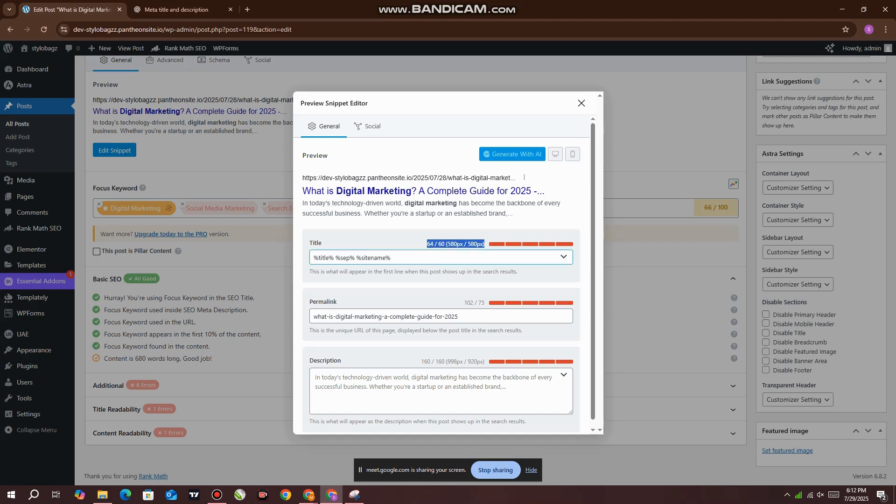
key(Tab)
key(BackSpace)
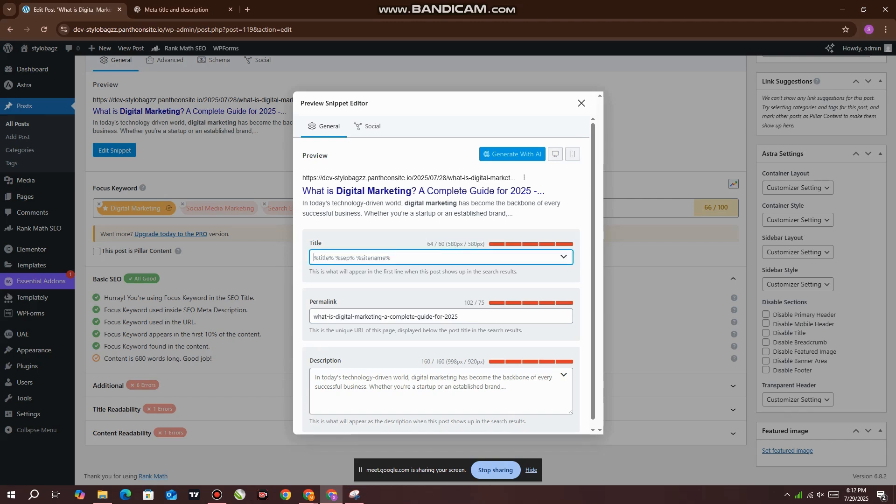
drag(322, 243, 309, 243)
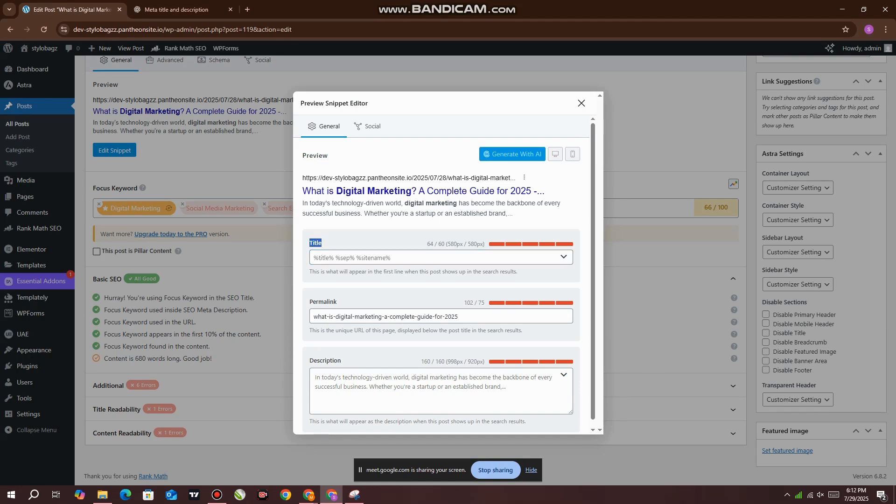
drag(336, 191, 410, 191)
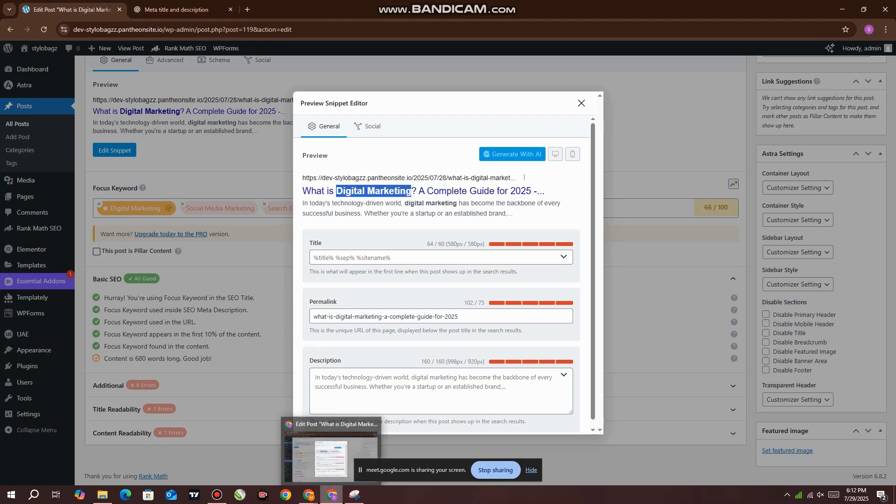
- Copy "Master Digital Marketing for Business Growth" from the ChatGPT reply and paste it as the snippet title
click(180, 9)
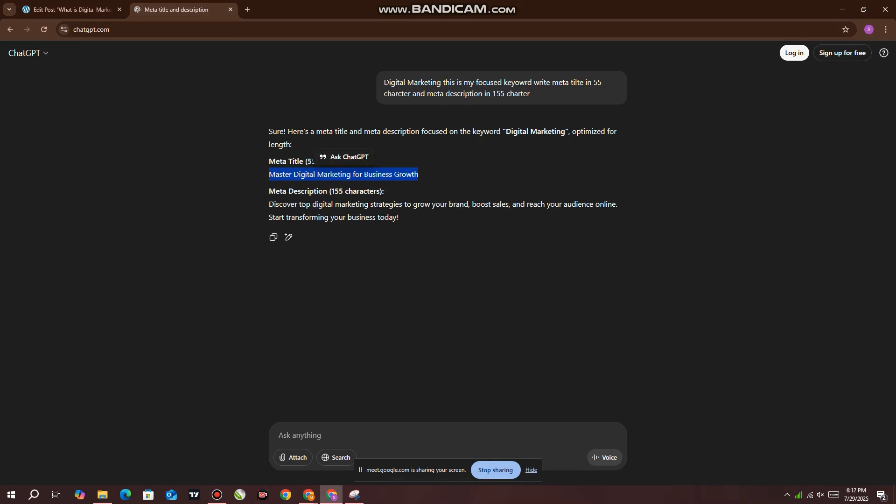
click(421, 176)
drag(294, 174, 352, 174)
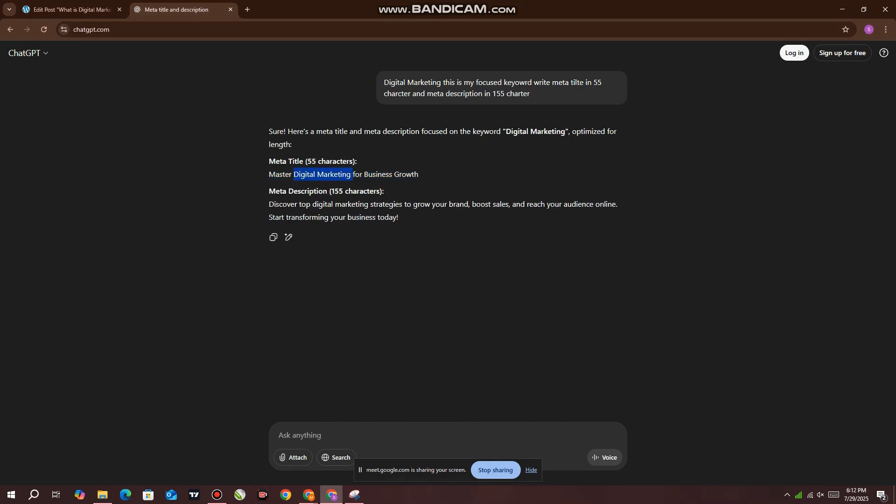
drag(418, 174, 269, 175)
key(ctrl+c)
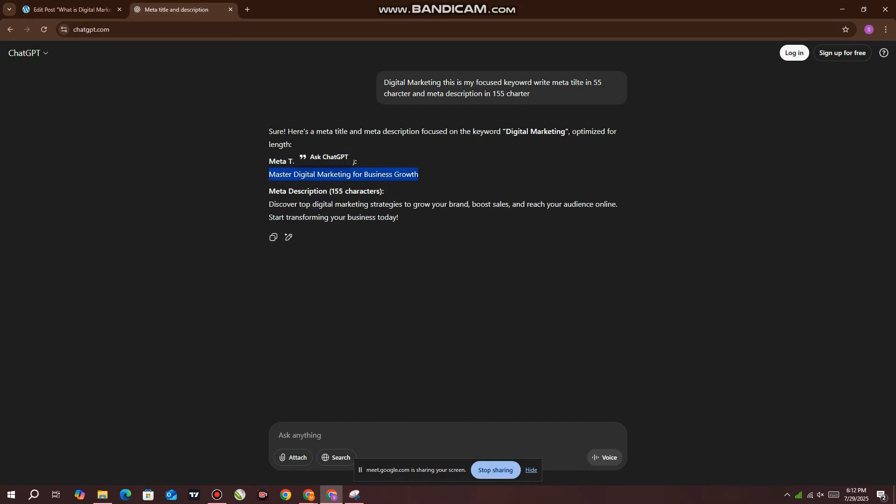
click(72, 9)
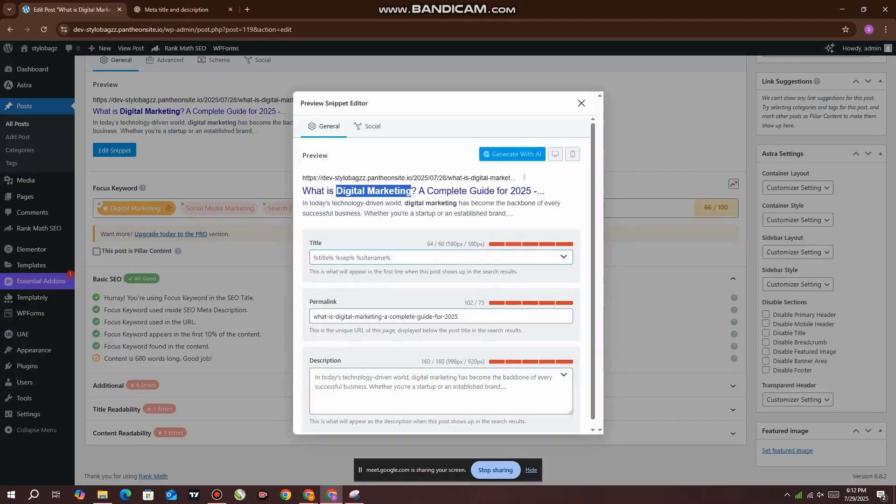
click(430, 258)
key(ctrl+v)
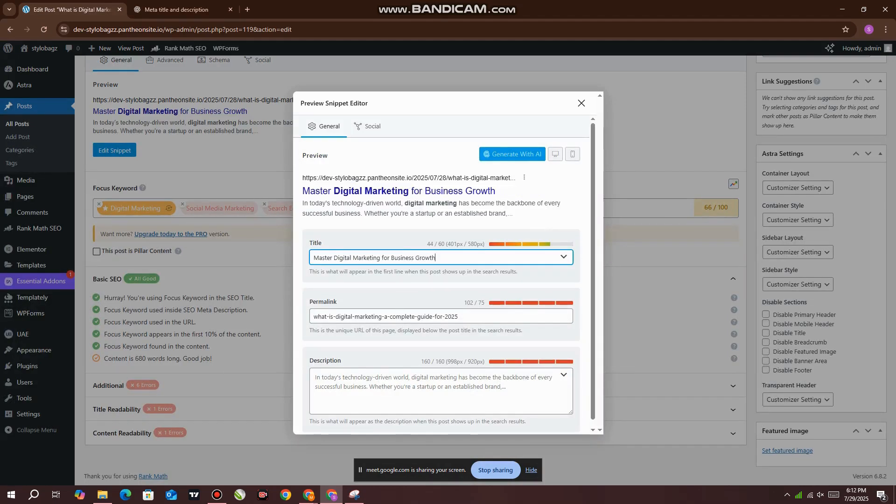
- Append " 2025- Stlybagz" to the end of the snippet title
drag(313, 257, 436, 258)
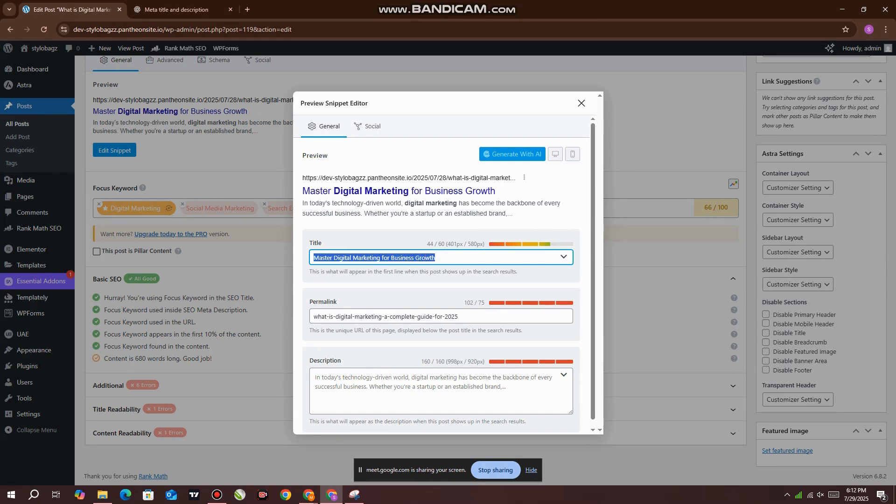
click(437, 258)
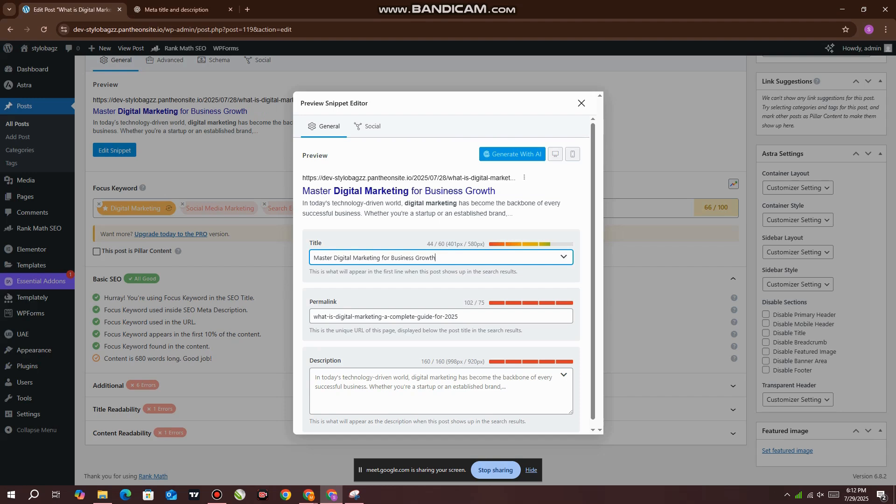
drag(334, 257, 380, 258)
click(436, 258)
text(2023)
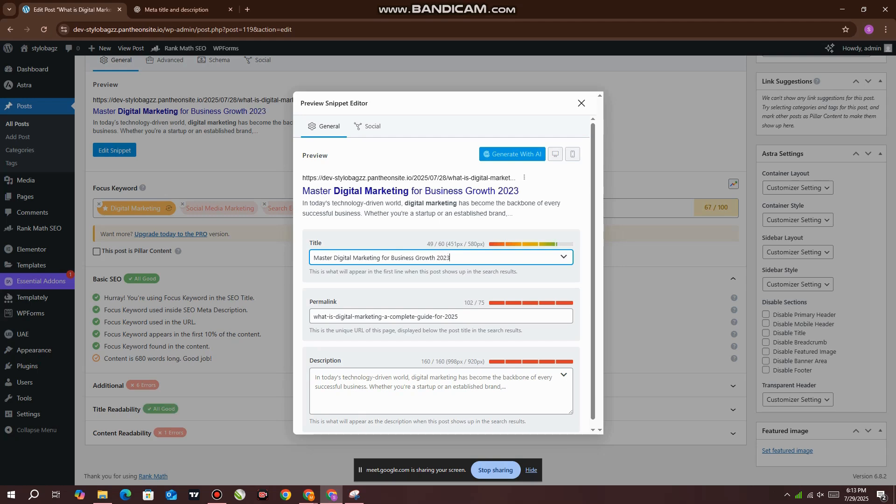
key(BackSpace)
text(5)
text(- Stlybagz)
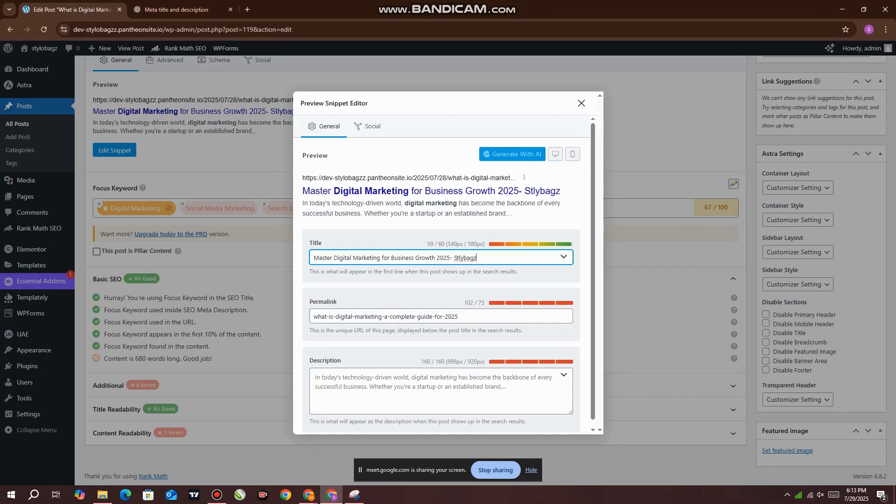
- Review the brand name at the end of the snippet title, the text before it and the title's length counter
key(shift+Left)
key(shift+Left)
key(shift+Left)
key(shift+Left)
key(shift+Left)
key(shift+Left)
key(shift+Left)
key(shift+Left)
drag(313, 258, 453, 258)
double_click(430, 244)
- Replace the post's permalink slug with "digital-marketing"
drag(458, 316, 313, 316)
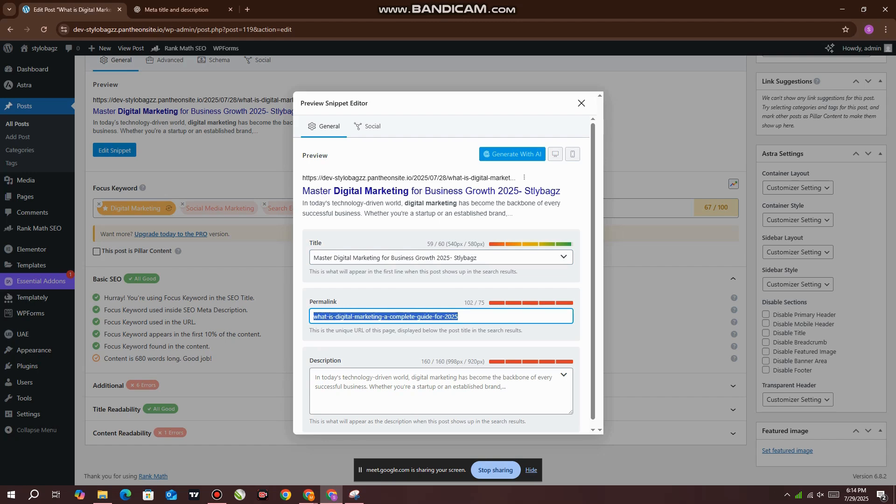
key(BackSpace)
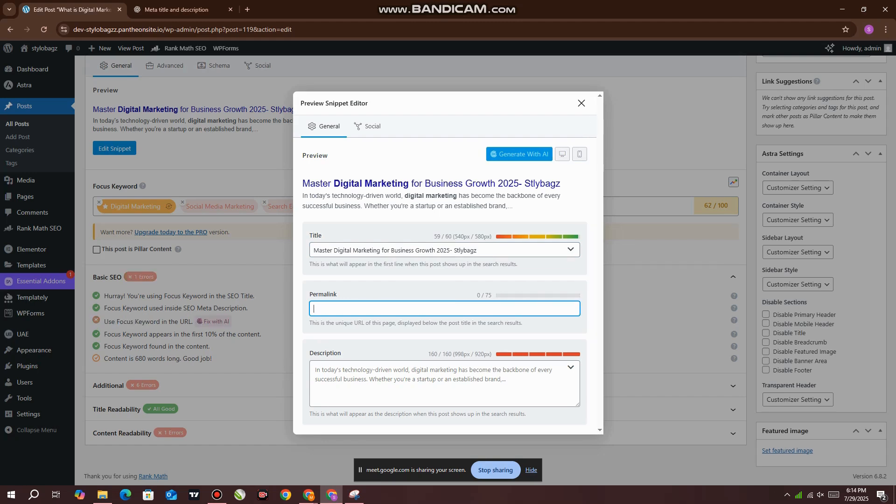
text(digita)
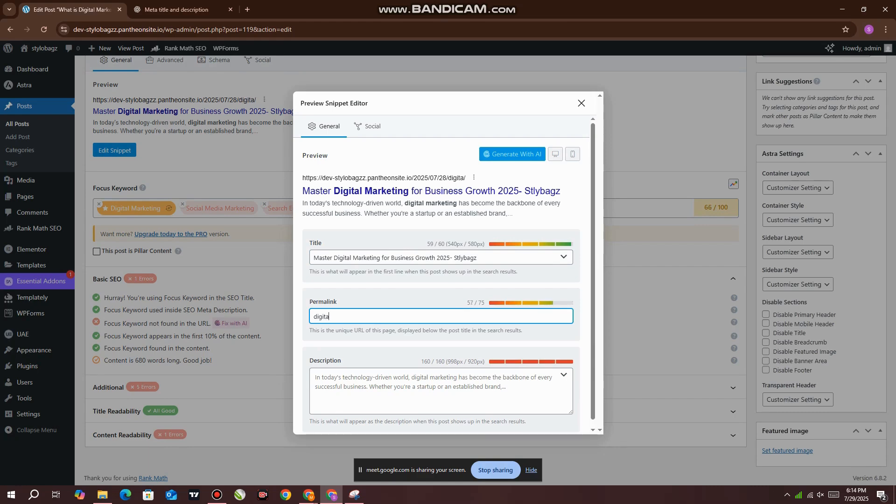
text(l-marka)
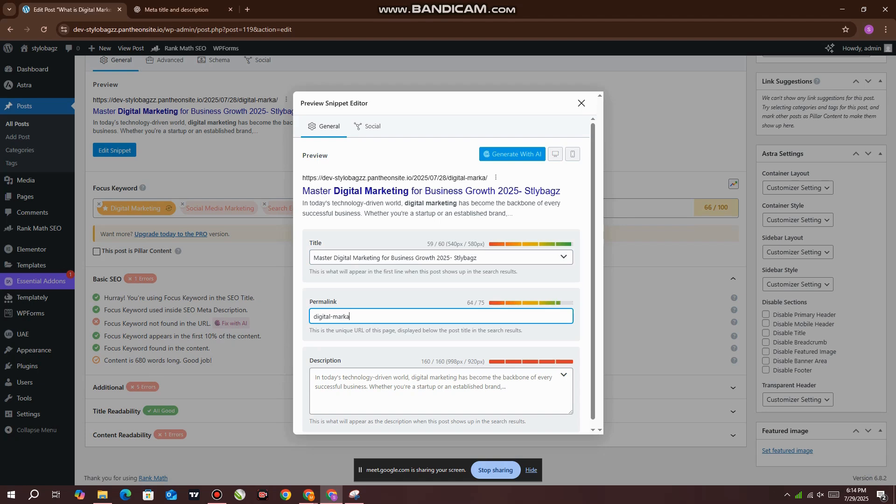
text(ting)
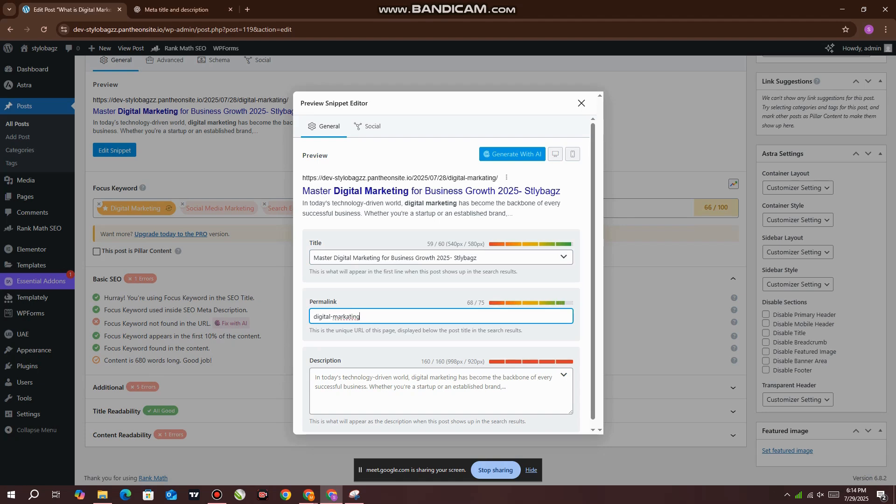
click(349, 317)
key(BackSpace)
text(q)
click(335, 258)
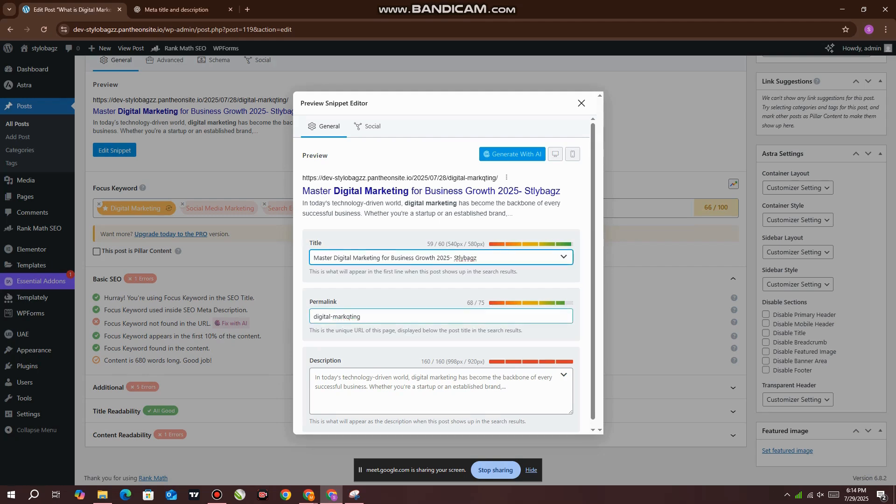
drag(313, 317, 330, 316)
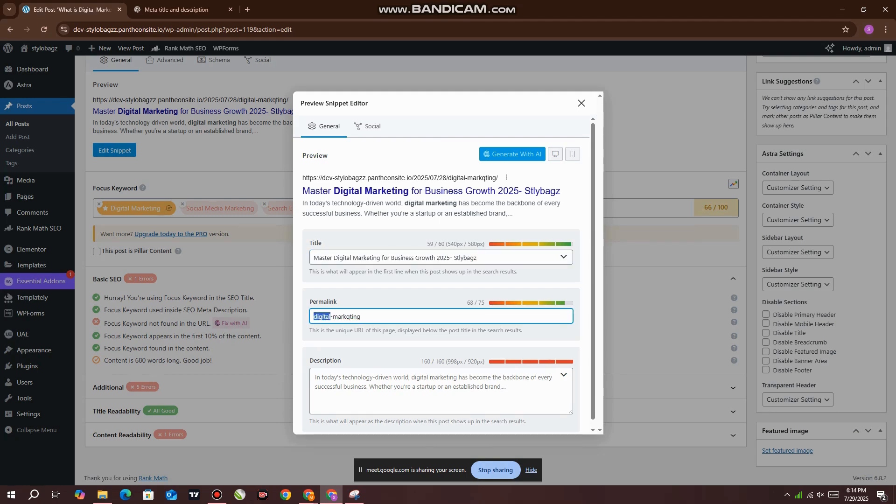
click(331, 316)
key(BackSpace)
text(e)
click(361, 317)
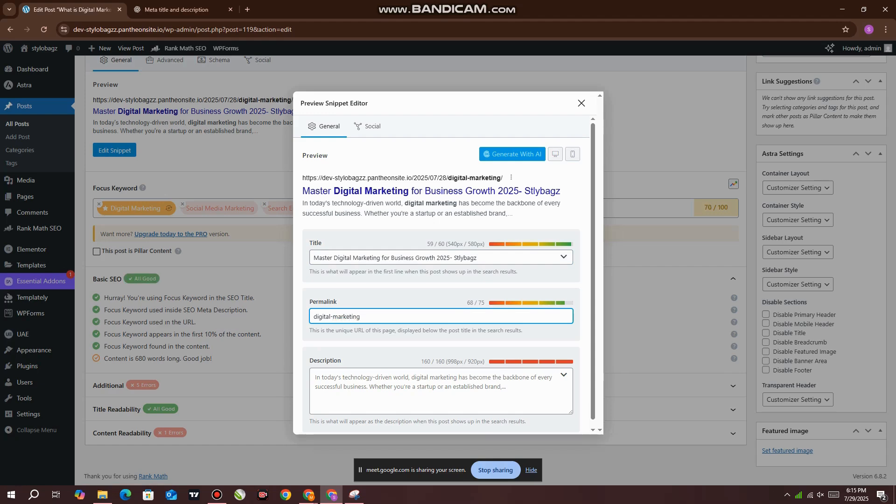
- Test the permalink length limit by appending "-shjhvdjhVE8" to the slug, and remove the addition
key(ctrl+shift+Left)
key(ctrl+shift+Left)
key(Right)
text(-shjhvdjhVE8)
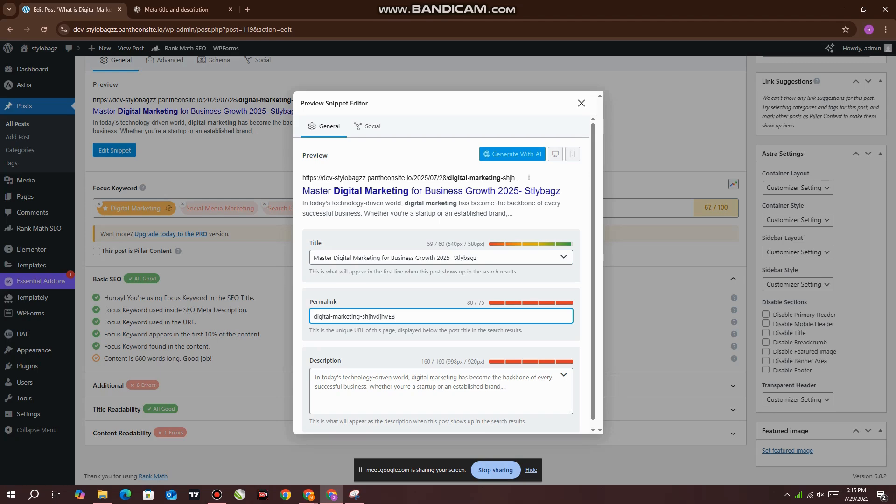
key(BackSpace)
key(BackSpace)
key(BackSpace)
key(BackSpace)
key(BackSpace)
key(BackSpace)
key(BackSpace)
key(BackSpace)
key(BackSpace)
key(BackSpace)
key(BackSpace)
key(BackSpace)
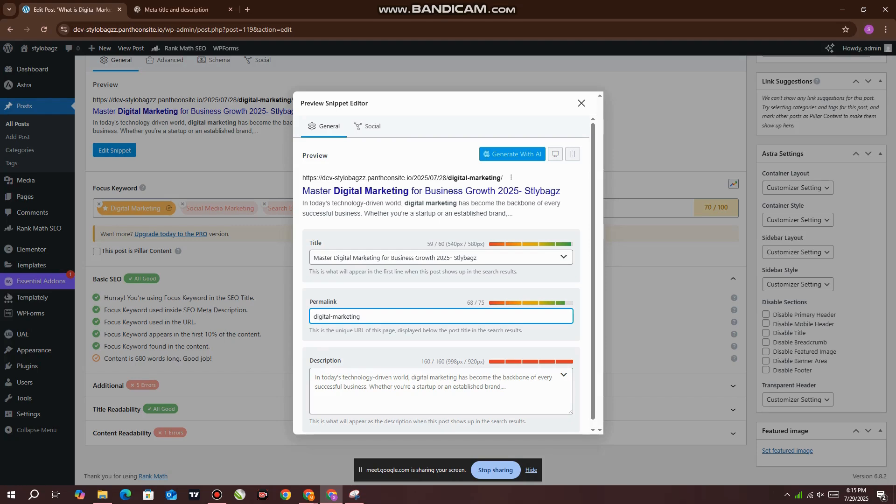
- Copy the meta description from the ChatGPT reply and paste it as the snippet description
mouse_move(308, 495)
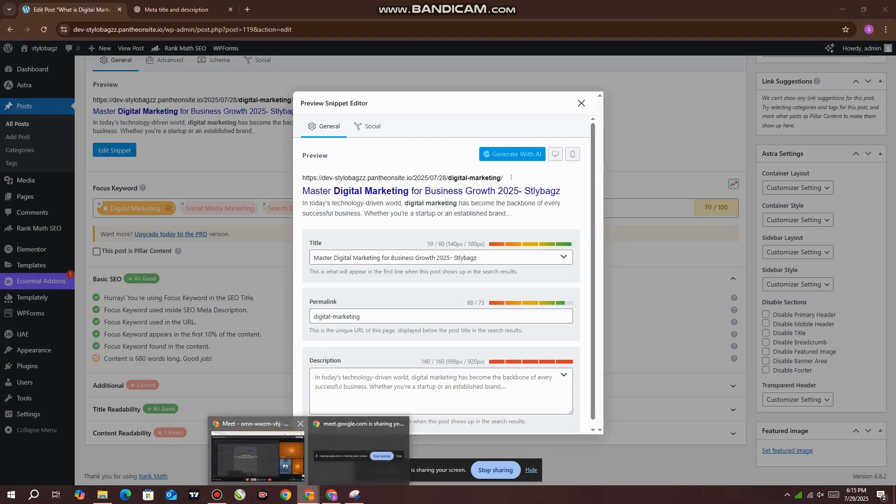
click(212, 418)
click(332, 495)
click(182, 9)
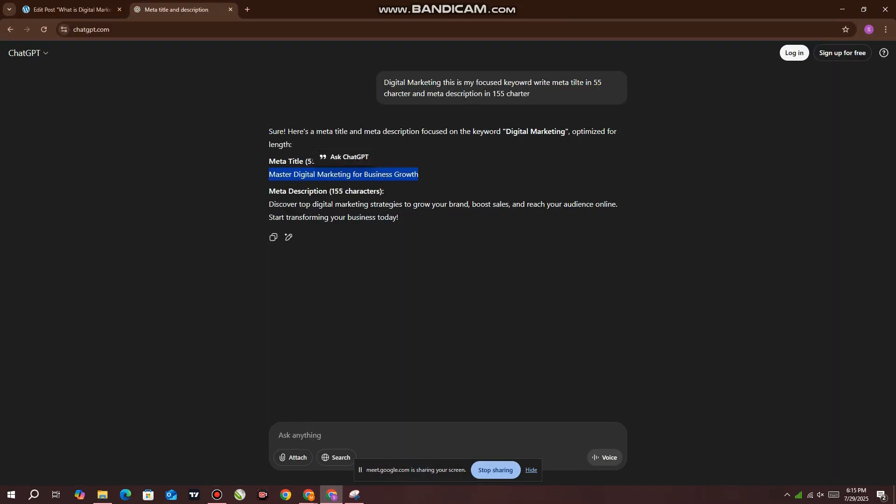
drag(269, 204, 399, 217)
key(ctrl+c)
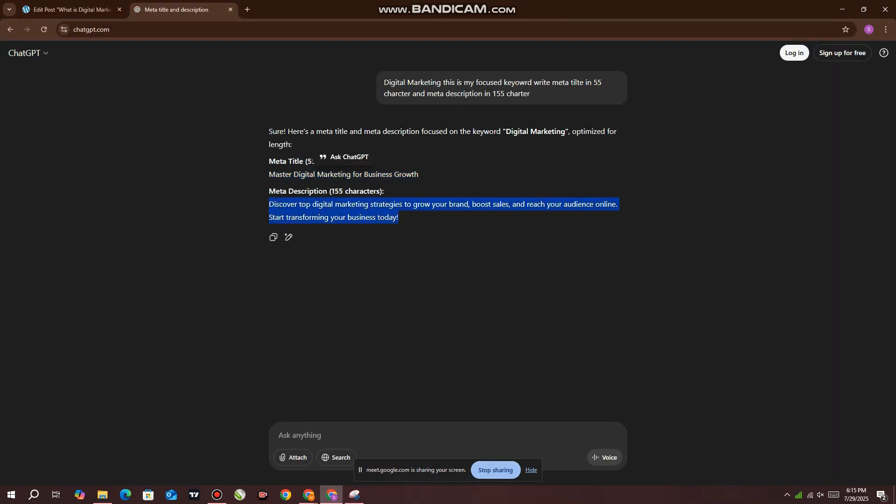
click(308, 494)
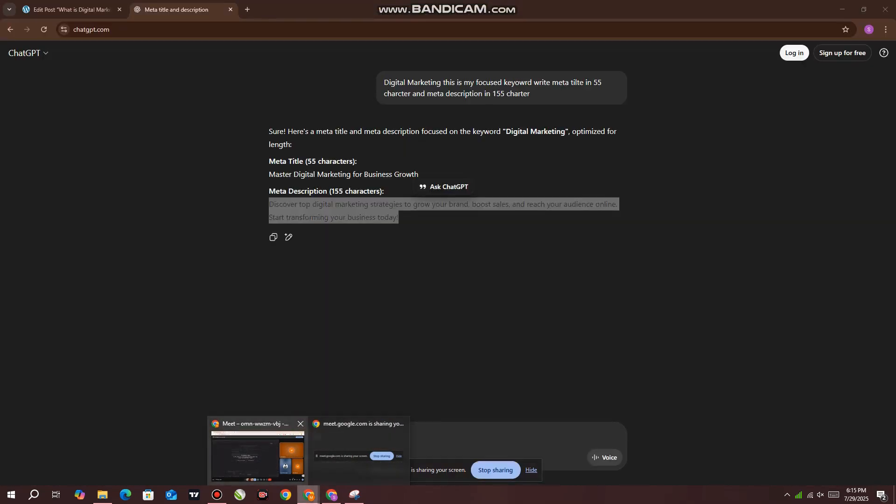
click(70, 9)
click(397, 394)
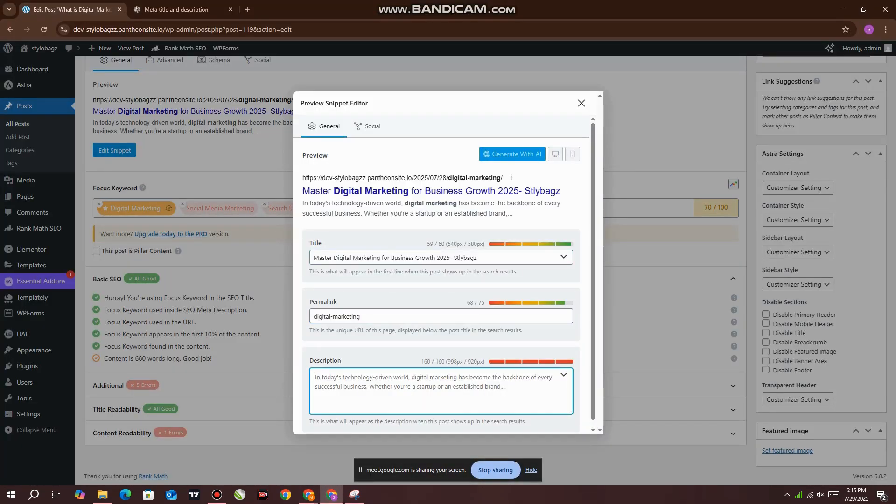
key(ctrl+v)
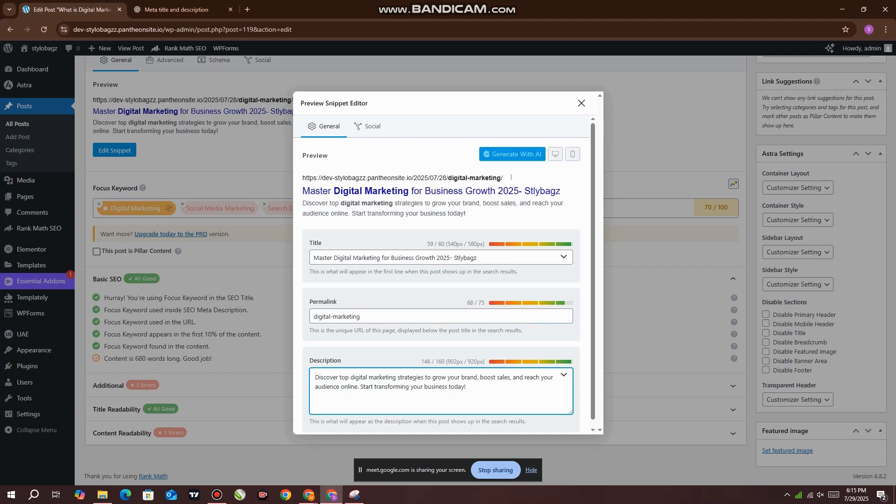
mouse_move(360, 387)
mouse_down()
mouse_move(467, 387)
mouse_move(360, 387)
mouse_up()
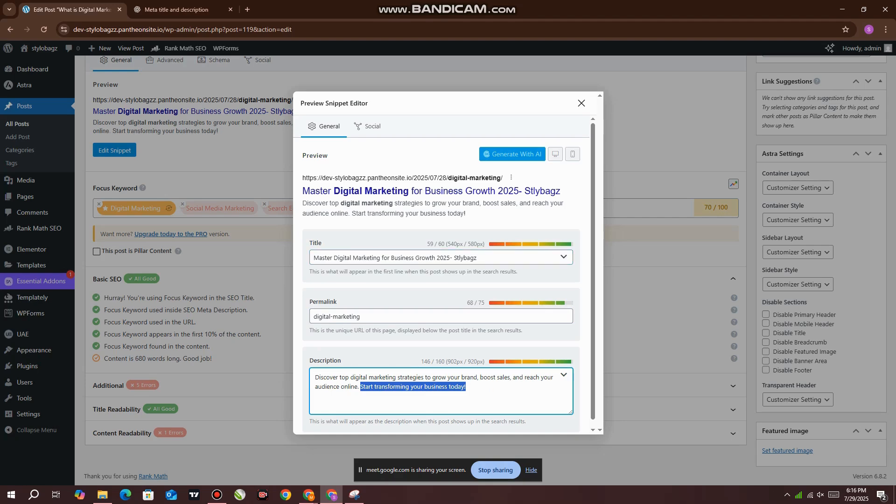
- Test the title length limit by adding "FFF" to the snippet title, and remove the extra letters
click(476, 257)
text(FFF)
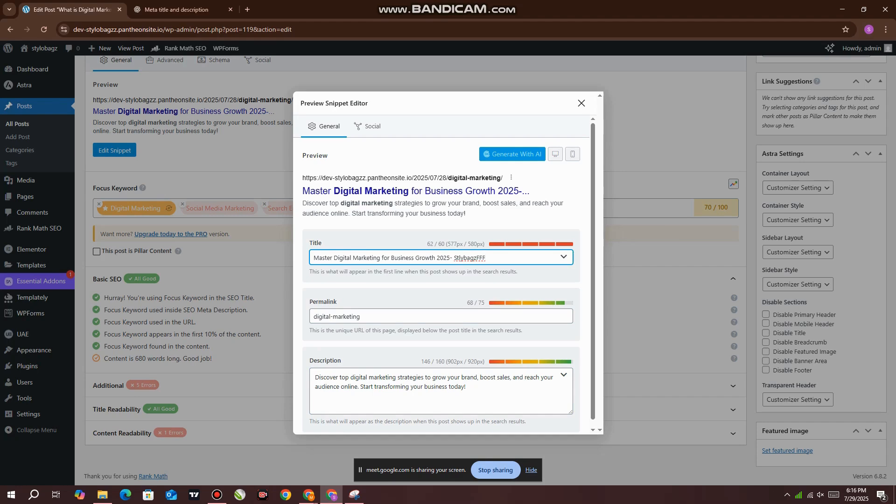
key(BackSpace)
key(BackSpace)
key(BackSpace)
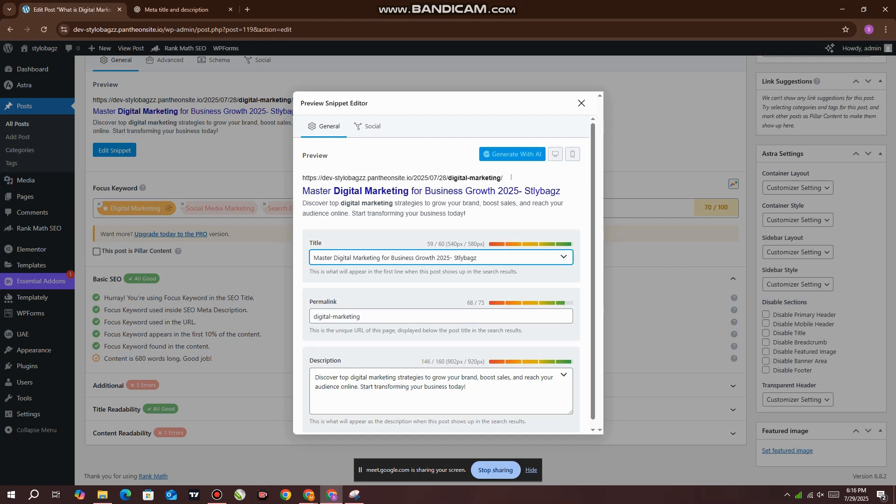
- Copy "Digital Marketing for Business" from the snippet preview title and search Google for it in a new tab
drag(331, 191, 462, 191)
key(ctrl+c)
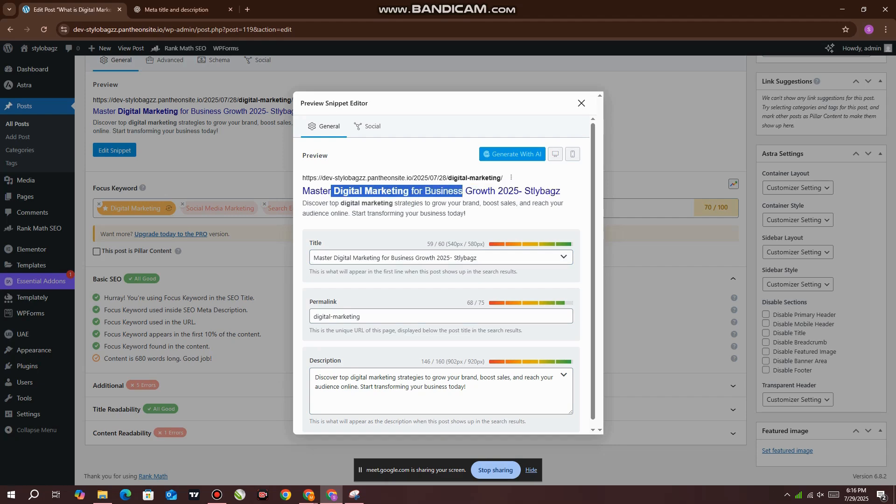
key(ctrl+t)
key(ctrl+v)
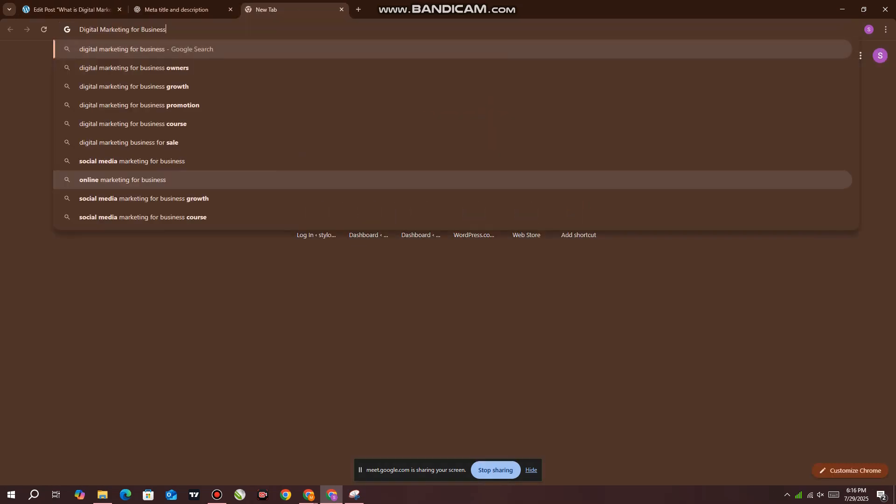
key(Return)
- Examine how the search results display their page titles and meta descriptions, including where the text gets cut off
scroll(364, 262, down, 7)
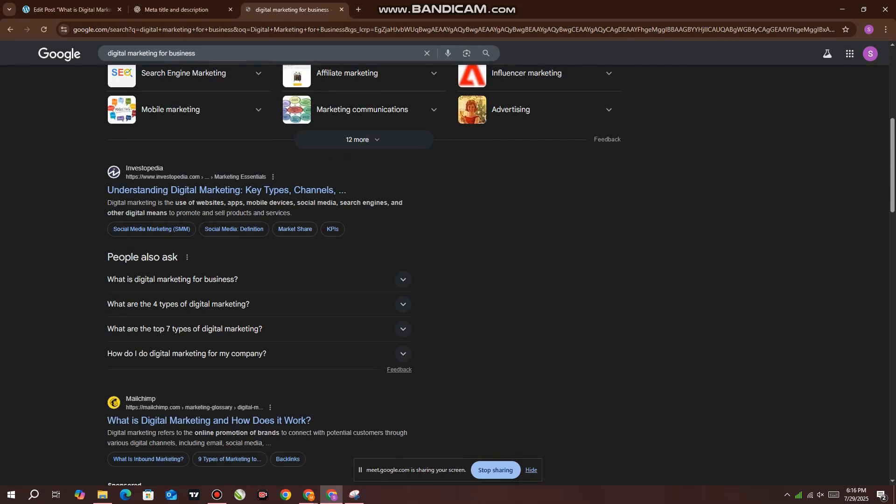
scroll(210, 284, down, 3)
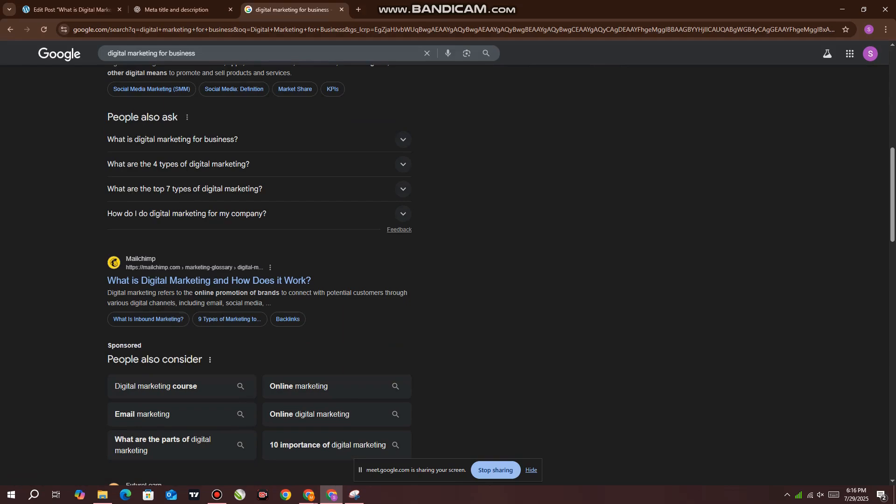
drag(313, 284, 206, 283)
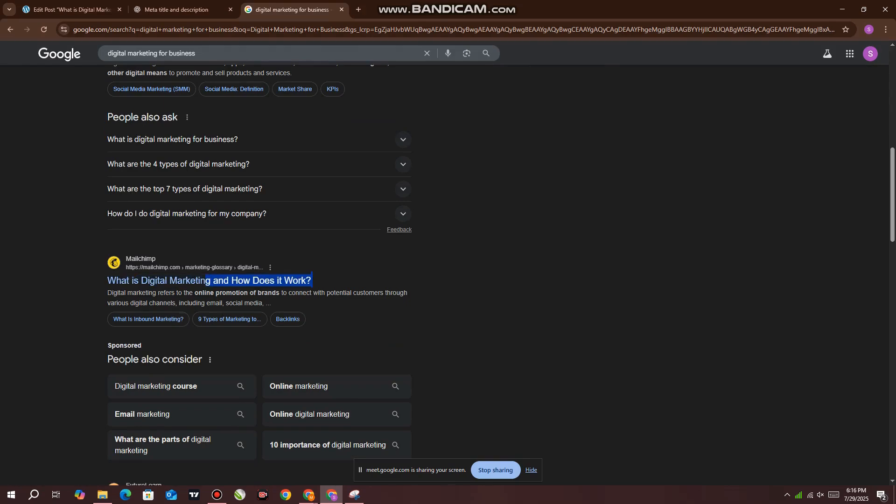
click(466, 278)
scroll(206, 321, down, 4)
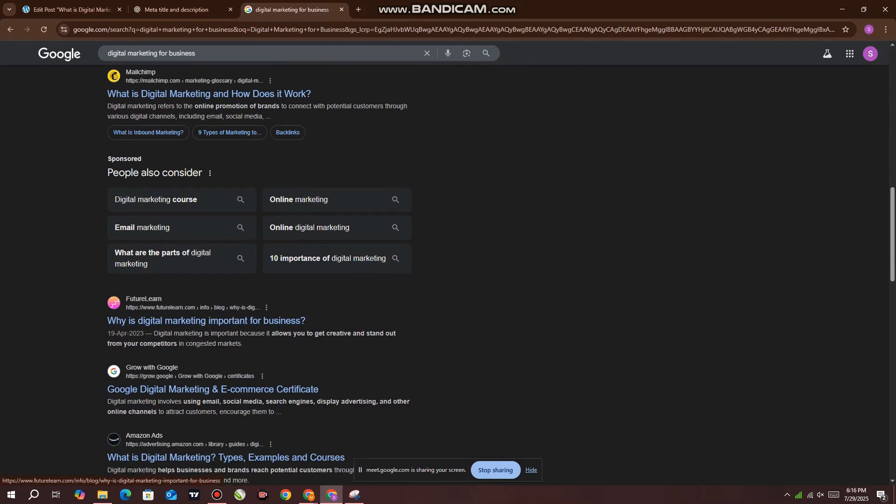
drag(154, 333, 243, 344)
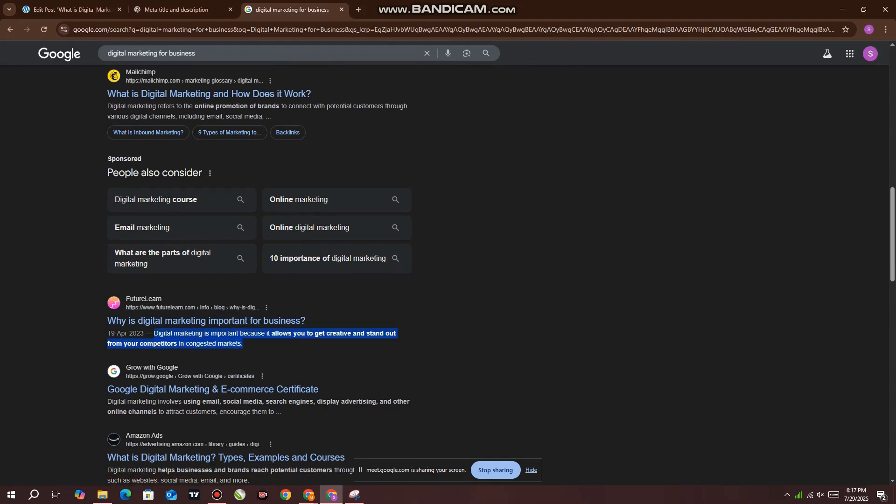
scroll(258, 275, down, 1)
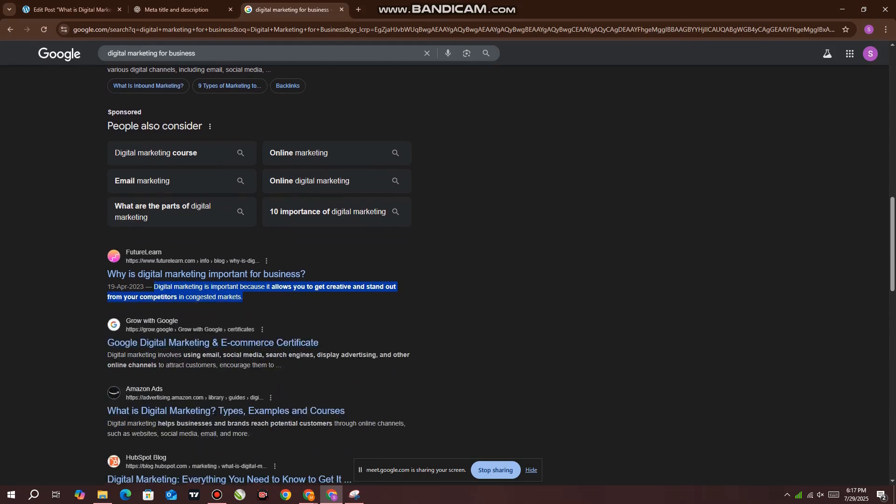
drag(282, 365, 276, 365)
scroll(258, 274, down, 2)
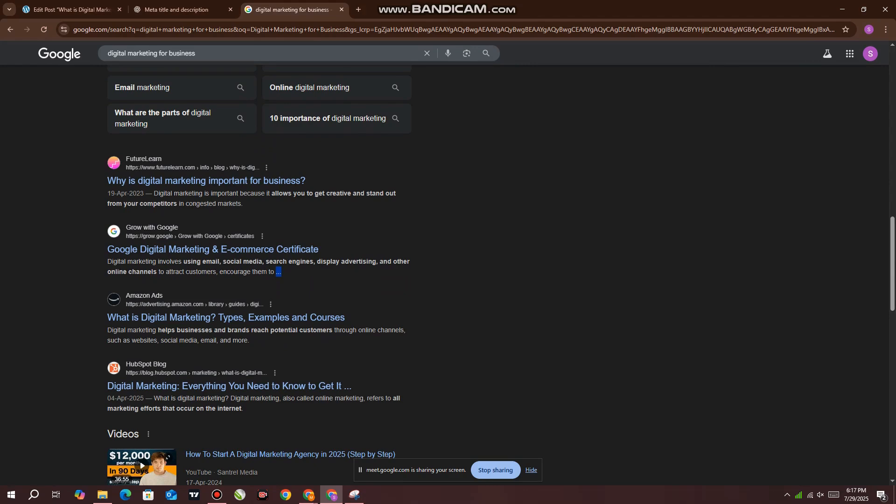
- Return to the WordPress post editor and close the Preview Snippet Editor
click(182, 9)
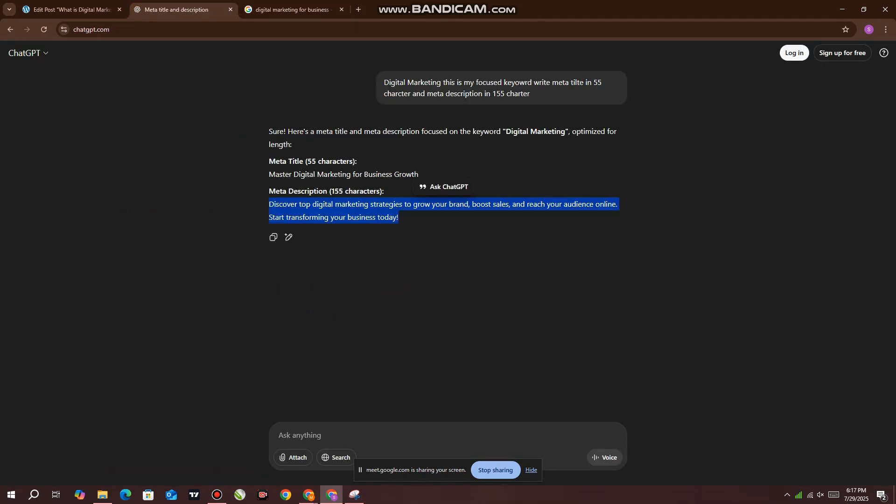
click(70, 9)
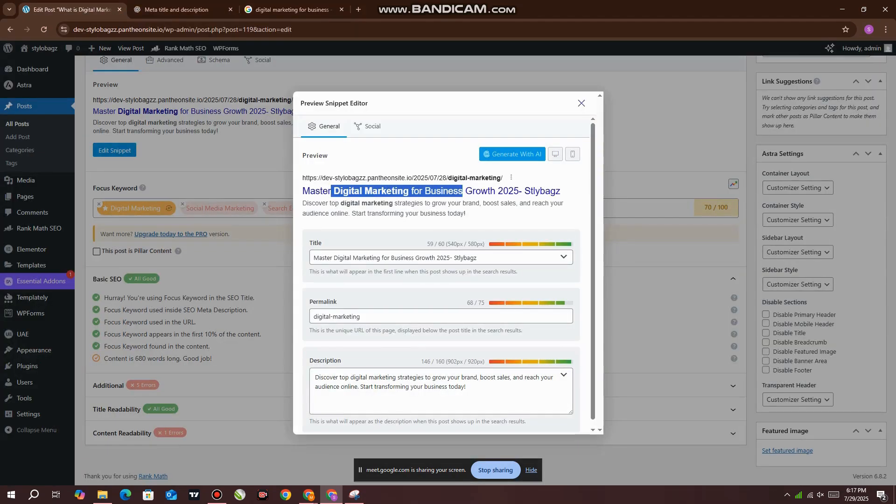
click(582, 103)
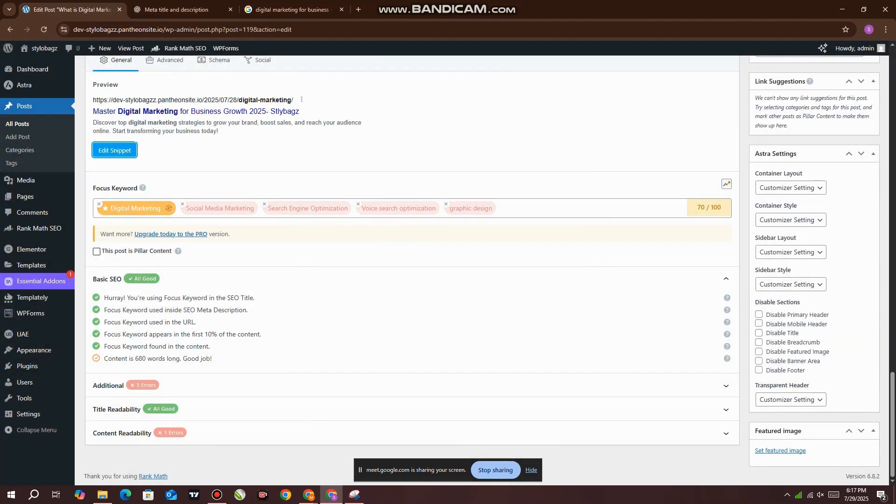
- Review the Basic SEO checks for focus keyword use in the title, meta description, URL and first 10% of the content
drag(255, 297, 104, 298)
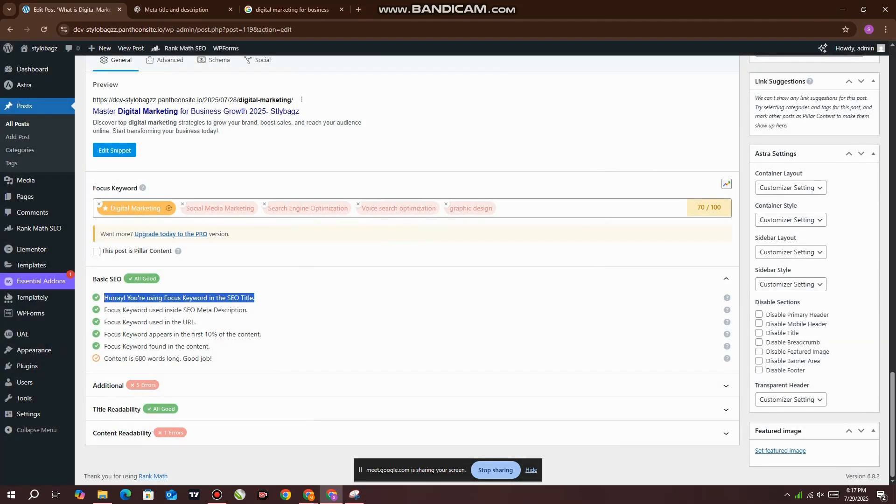
drag(248, 310, 103, 310)
drag(196, 322, 106, 322)
click(115, 150)
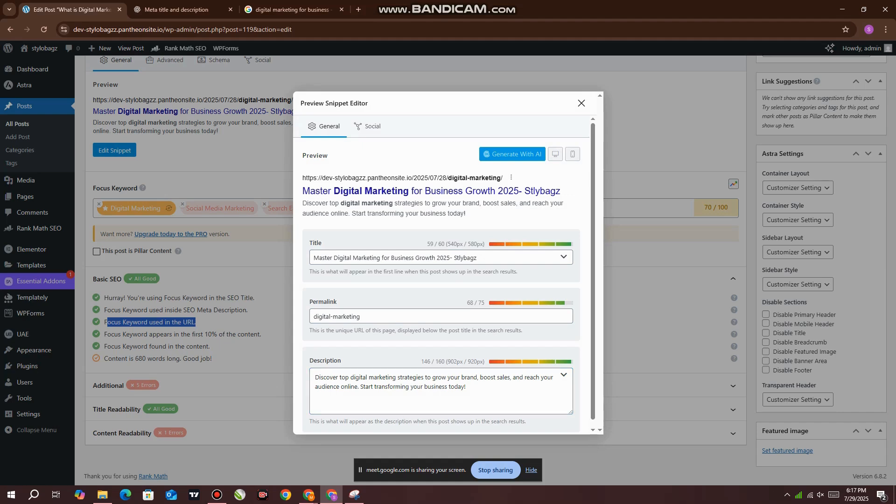
click(581, 103)
drag(175, 308, 246, 308)
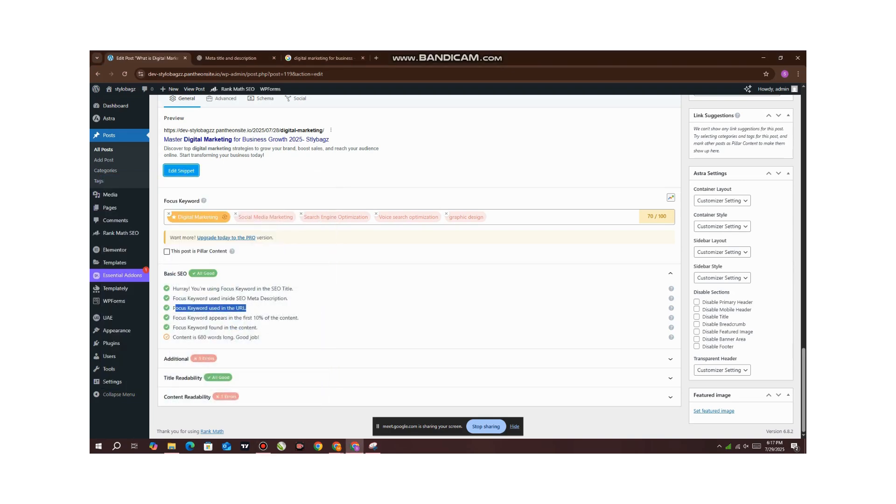
drag(299, 318, 173, 318)
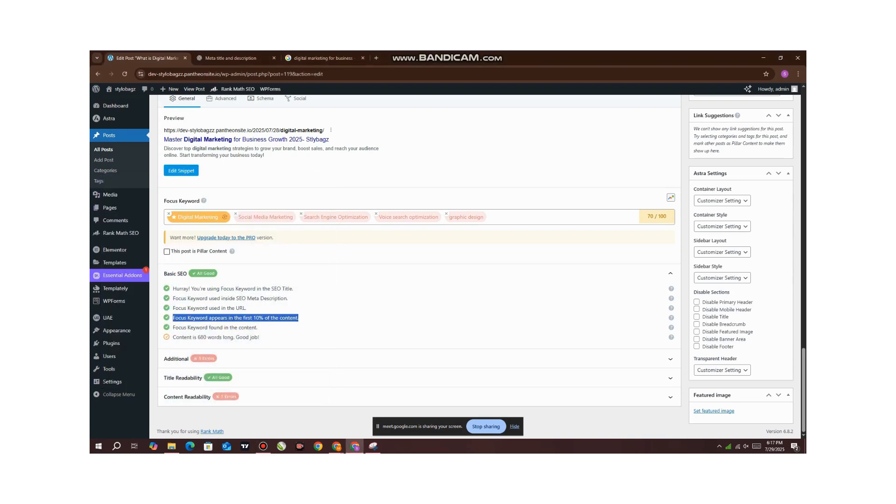
- Check the post's opening heading and first paragraph for the "digital marketing" focus keyword
scroll(419, 266, up, 20)
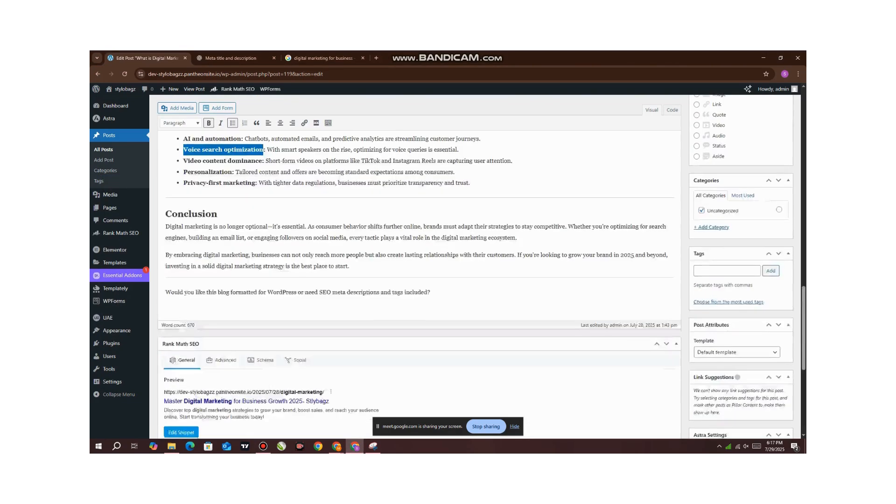
scroll(420, 267, up, 3)
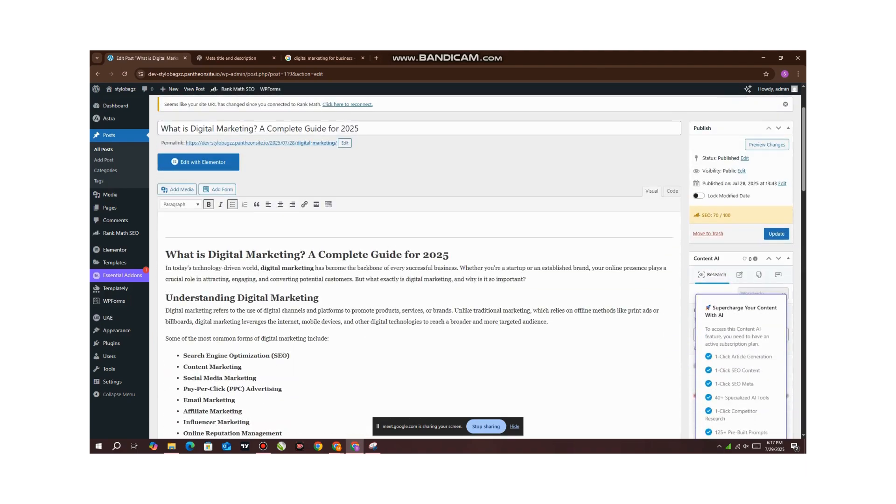
drag(207, 255, 313, 268)
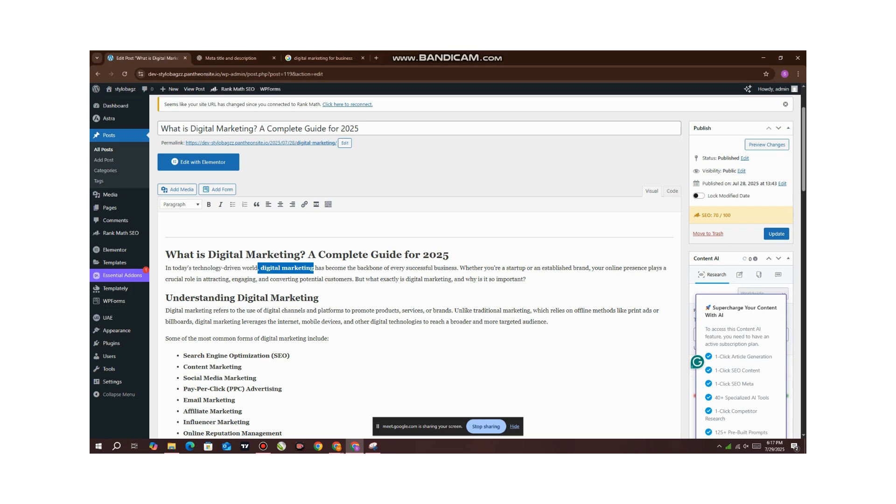
- Format the content heading "What is Digital Marketing? A Complete Guide for 2025" as Heading 1
click(449, 255)
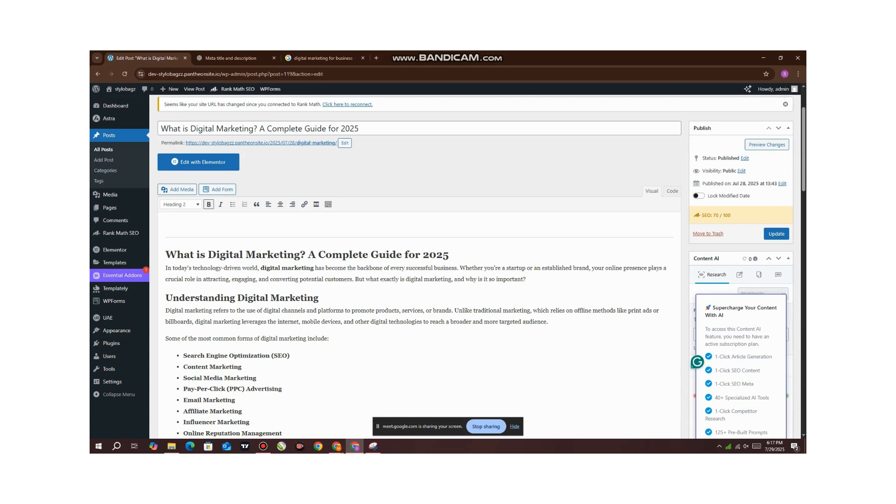
drag(449, 255, 165, 255)
click(181, 205)
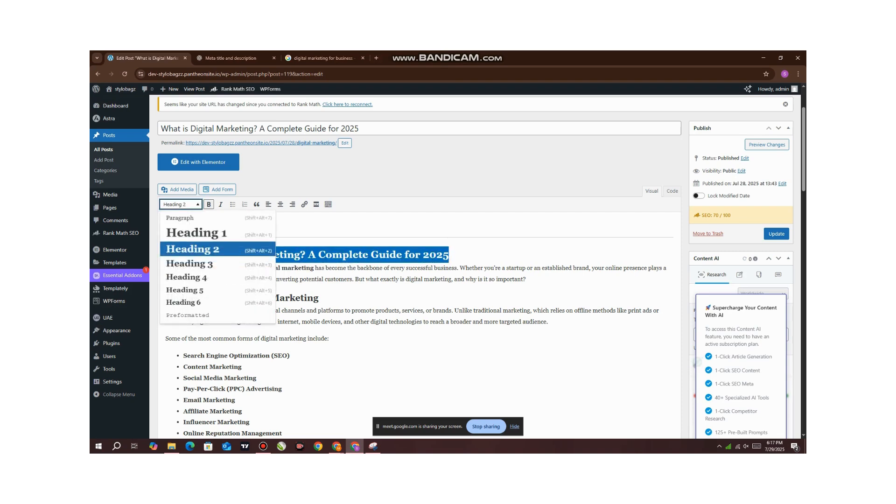
click(193, 230)
click(231, 268)
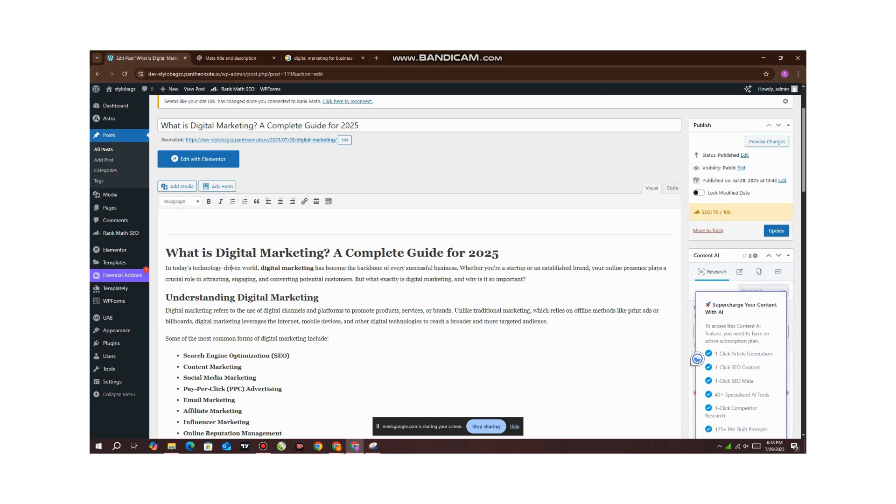
- Examine the focus keyword's use in the main heading, first paragraph and "Understanding Digital Marketing" subheading, including that subheading's level
drag(216, 252, 323, 252)
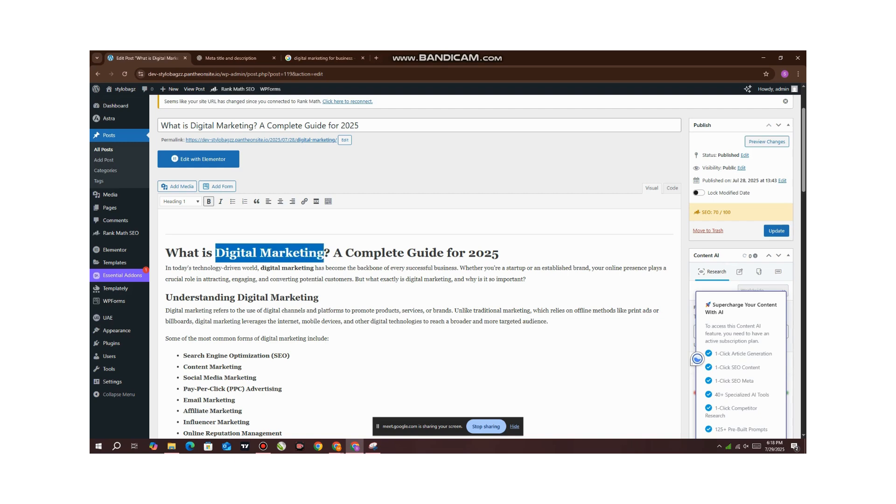
triple_click(376, 253)
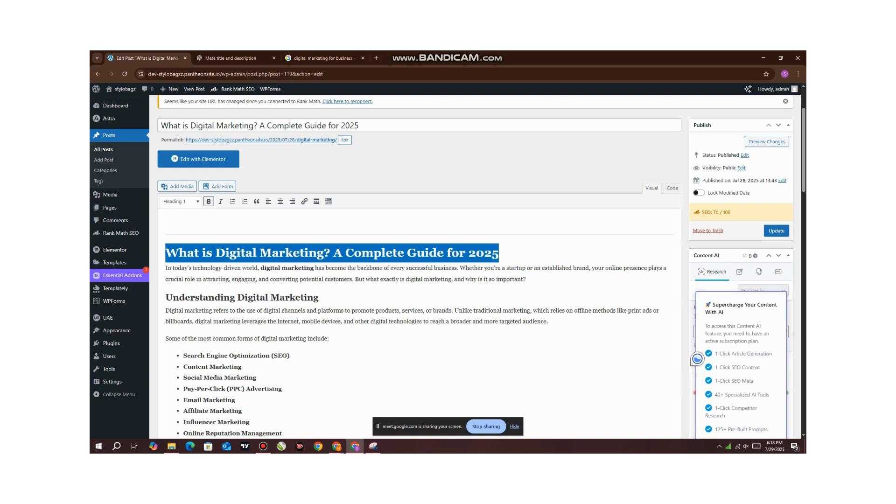
drag(260, 268, 315, 268)
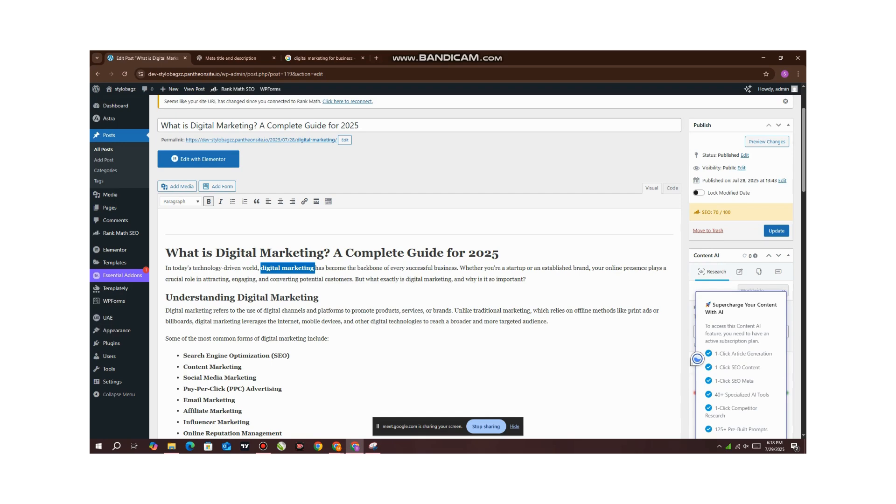
drag(319, 297, 165, 297)
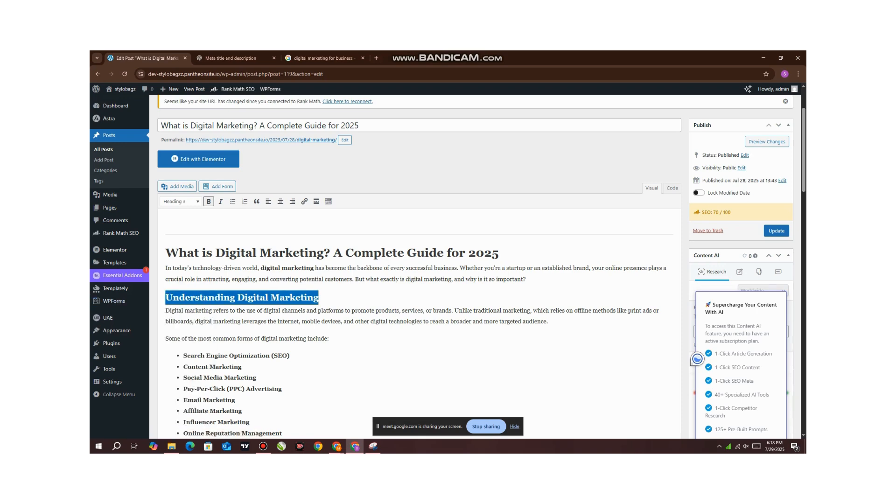
click(179, 201)
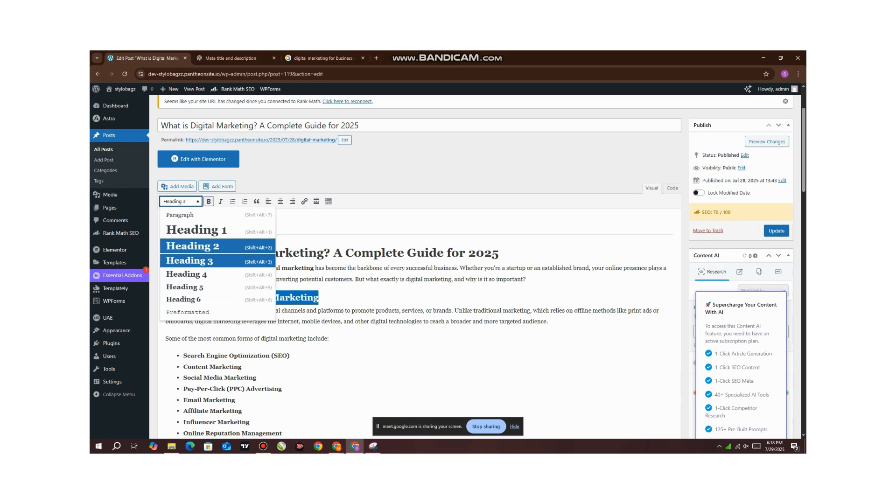
click(313, 297)
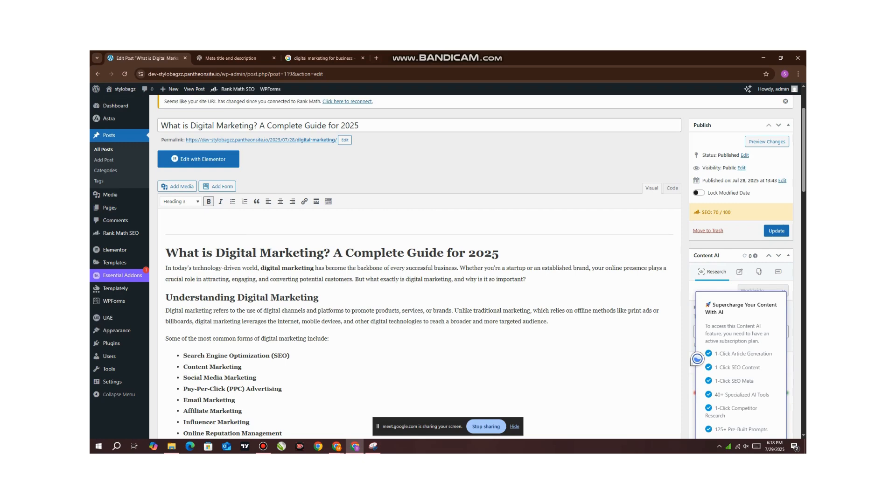
drag(261, 267, 314, 267)
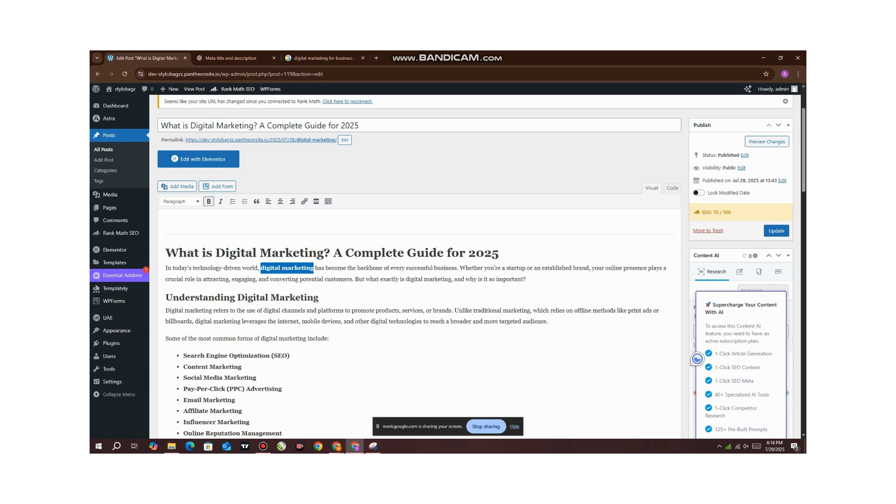
- Format the "Understanding Digital Marketing" subheading as Heading 2
drag(165, 297, 320, 297)
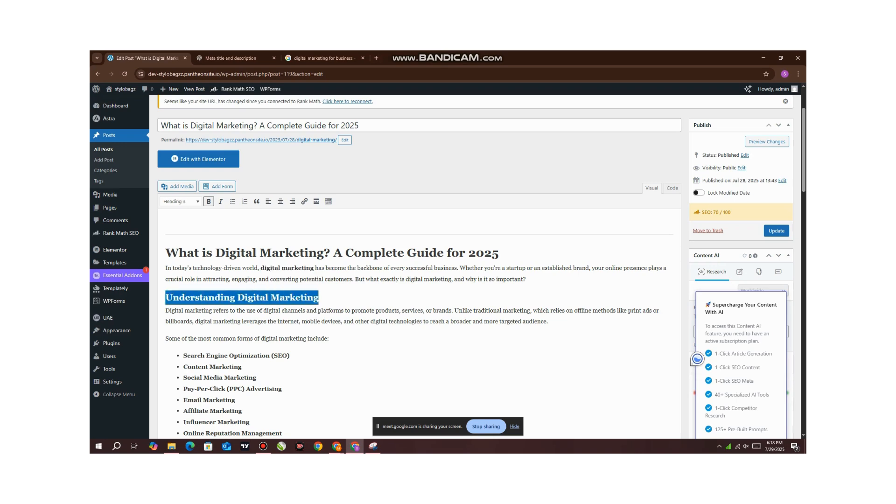
click(180, 202)
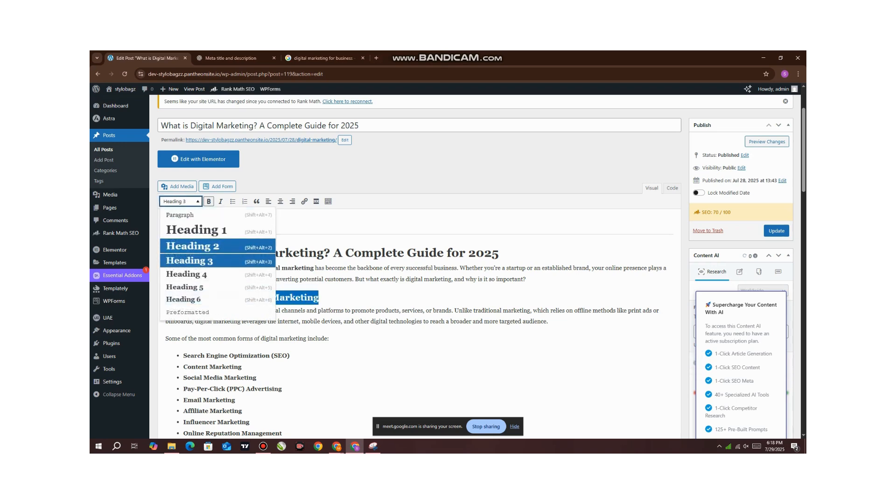
click(193, 246)
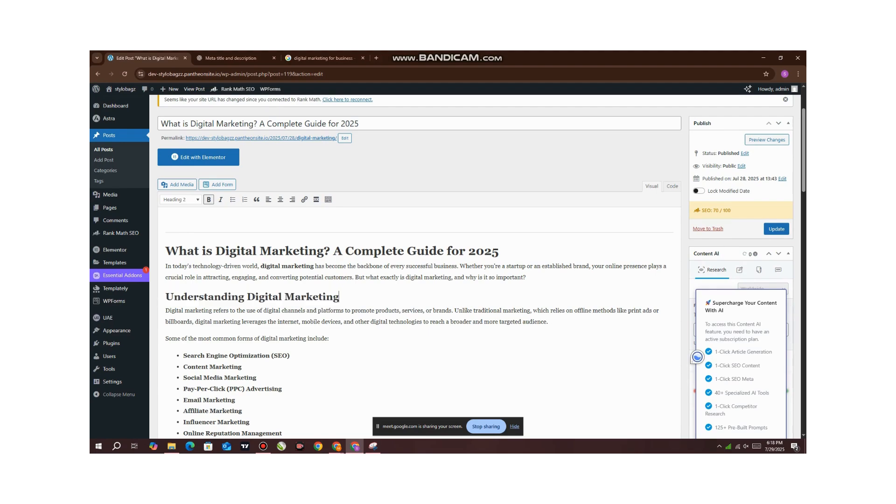
- Update the published post with the heading changes and open the stylobagz site in a new tab
scroll(698, 357, down, 10)
scroll(698, 357, up, 15)
click(777, 228)
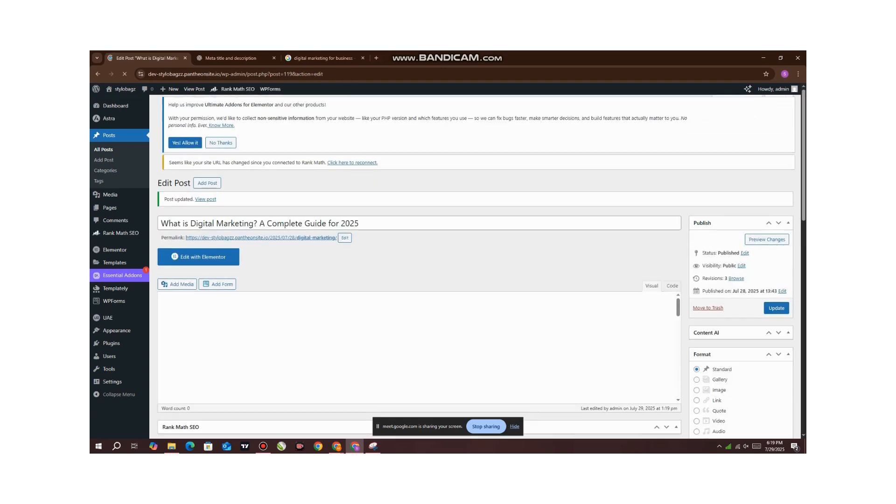
right_click(128, 96)
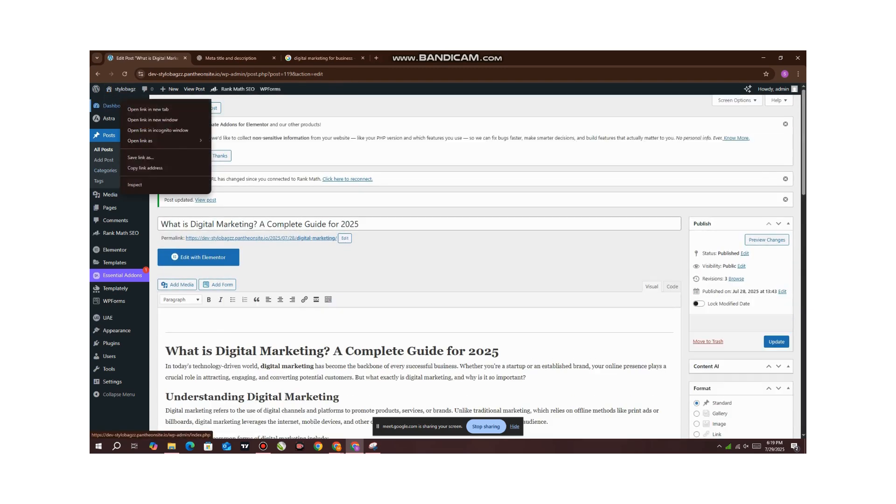
click(150, 98)
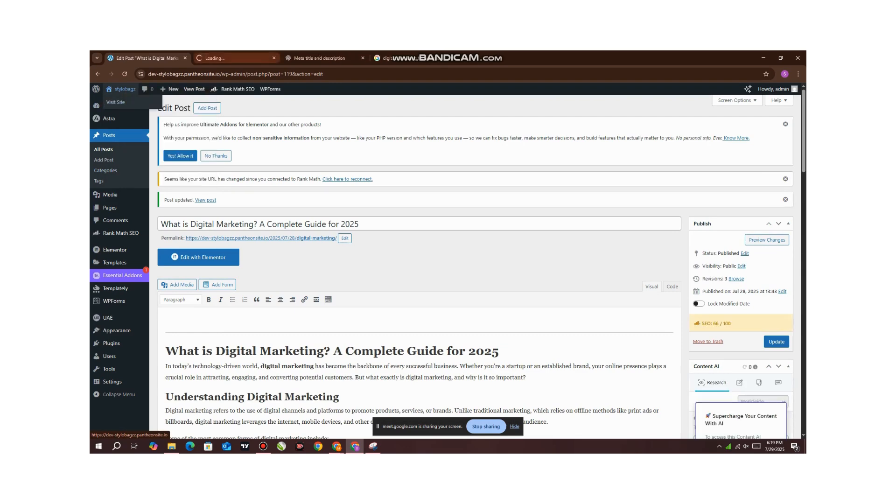
- Examine the stylobagz home page, including the "Web Design" heading in its Our Services section
click(236, 58)
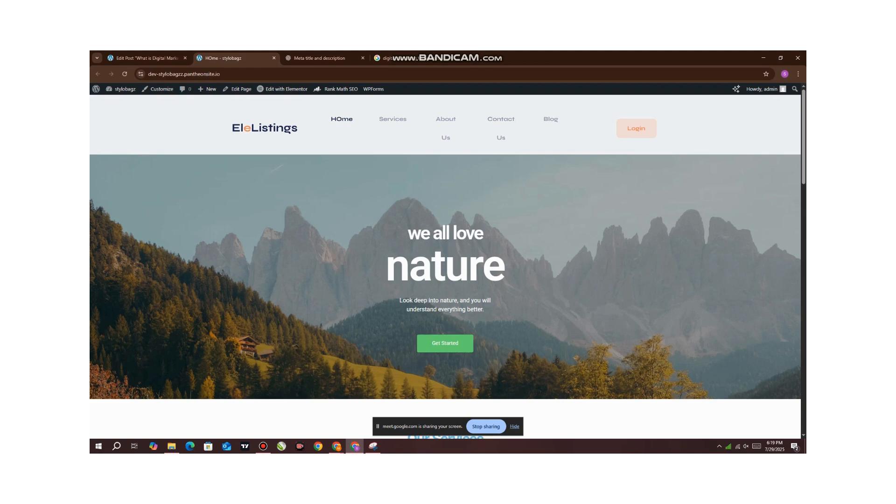
scroll(448, 266, down, 10)
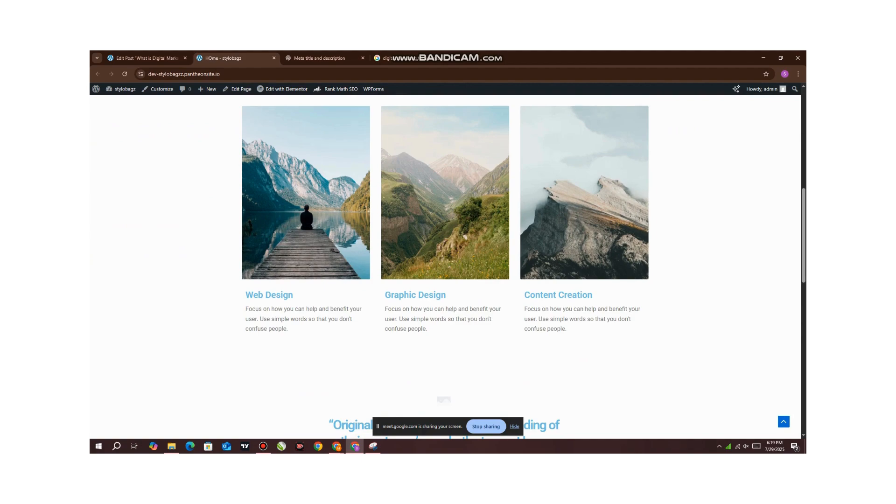
scroll(448, 266, up, 8)
scroll(448, 266, down, 7)
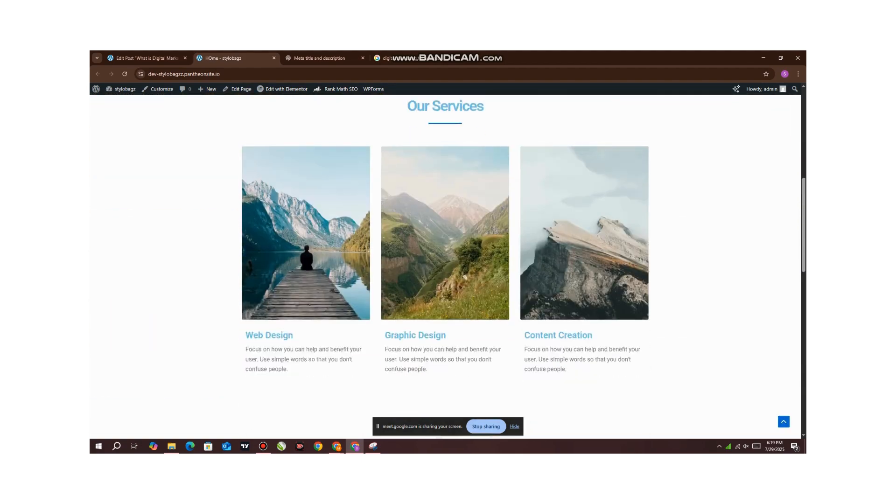
scroll(448, 267, down, 3)
drag(246, 220, 293, 220)
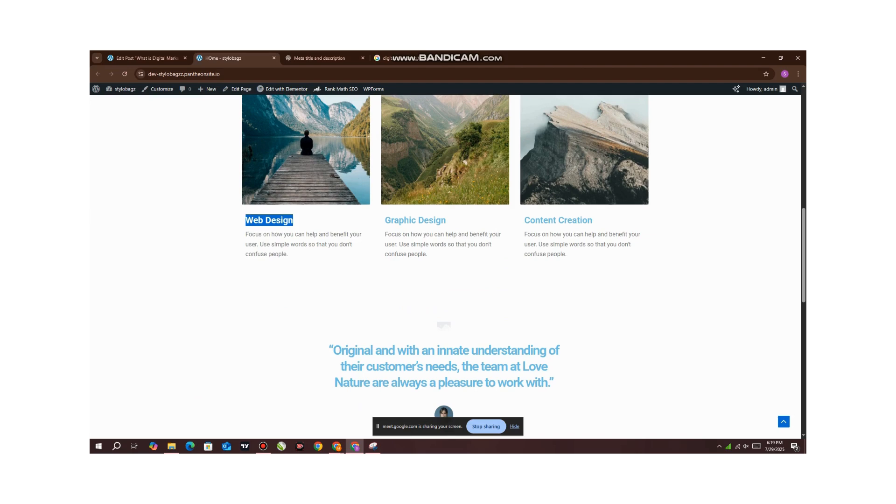
scroll(445, 267, up, 12)
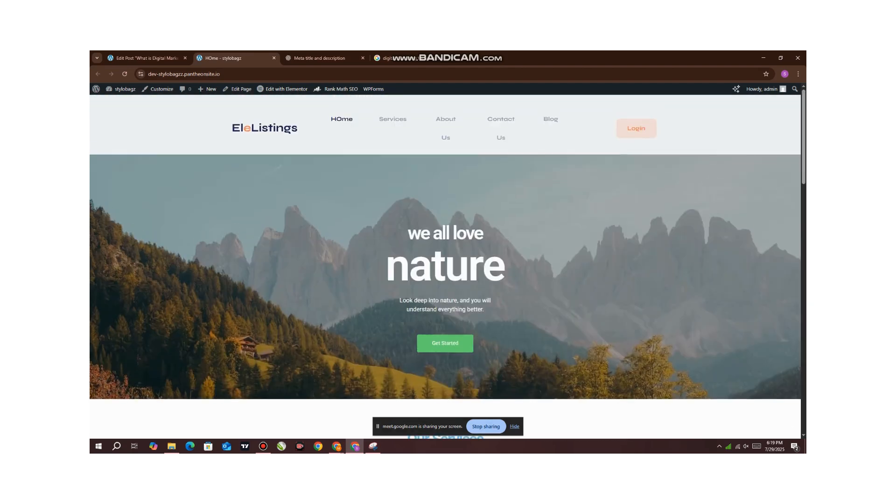
- Open the site's Services page and examine its service headings, such as "Web Design" and "Graphic Design"
click(393, 119)
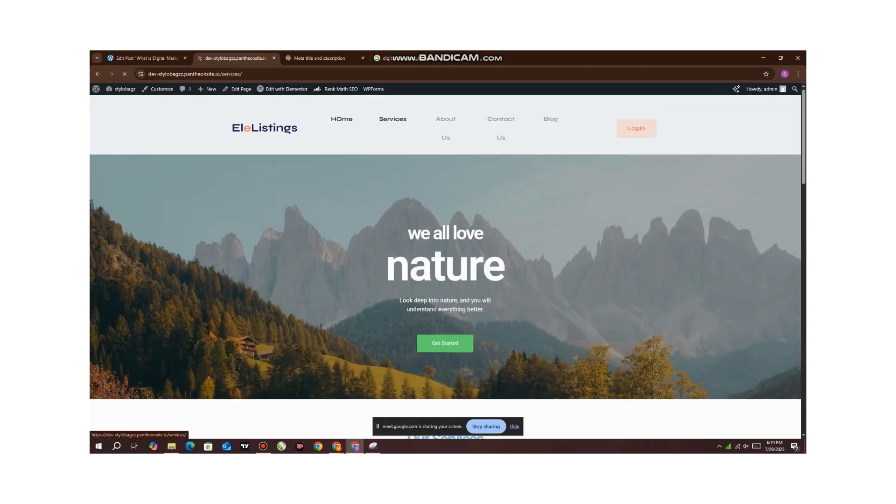
scroll(445, 267, down, 3)
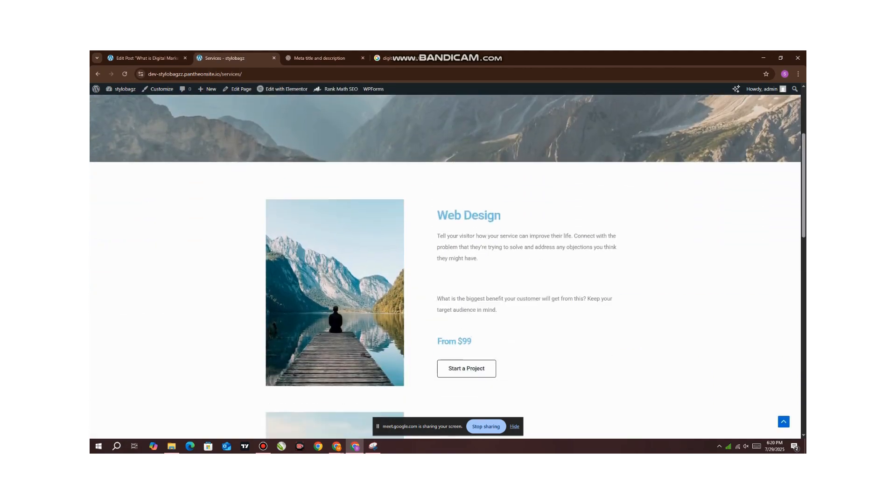
drag(438, 215, 500, 216)
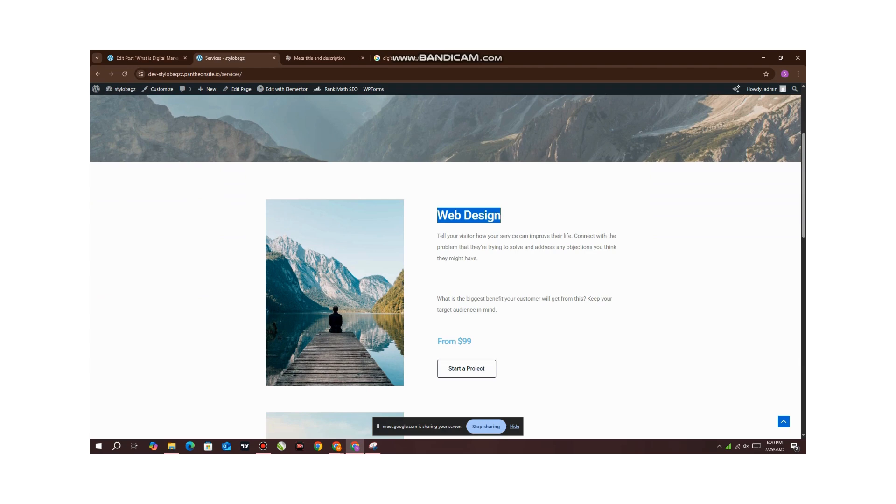
scroll(501, 215, down, 3)
scroll(449, 266, down, 3)
drag(438, 204, 519, 204)
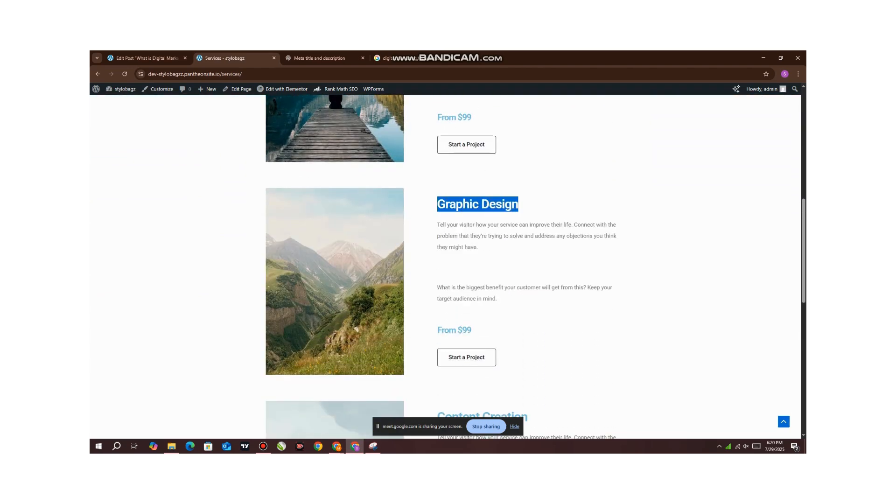
scroll(449, 267, up, 4)
scroll(448, 266, down, 9)
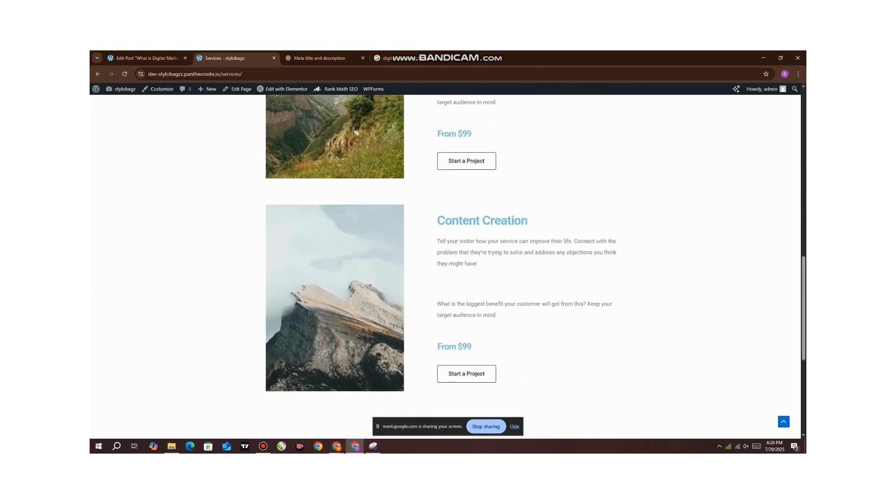
scroll(448, 267, down, 5)
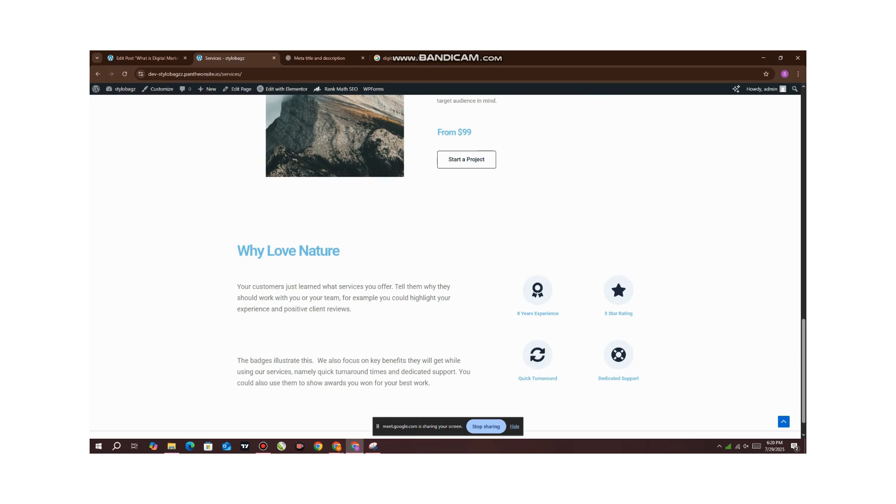
scroll(449, 267, up, 20)
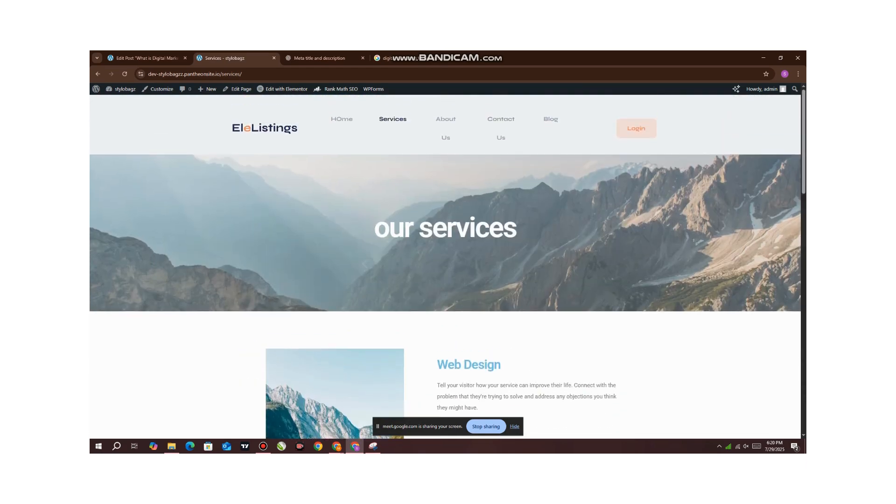
- View the site's About Us and Blog pages, and return to the post editor
click(445, 123)
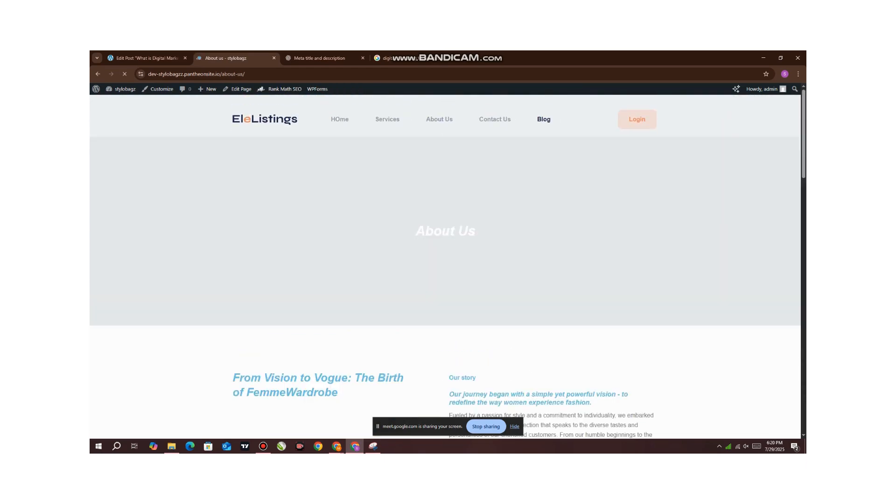
click(543, 119)
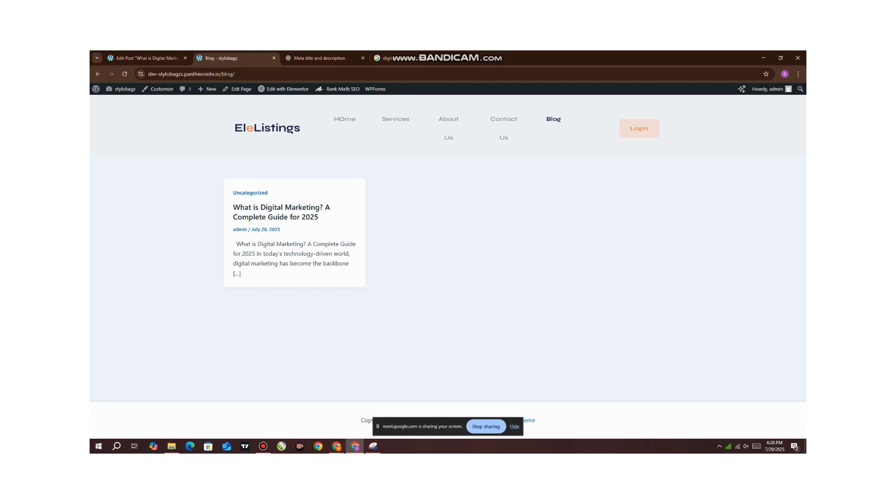
key(ctrl+shift+Tab)
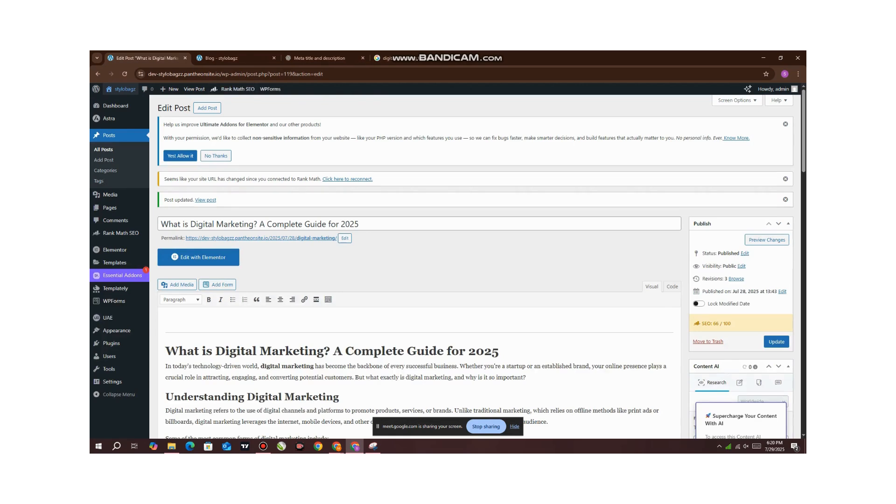
- Check the heading levels of the main content heading and the "Understanding Digital Marketing" subheading
scroll(480, 265, down, 3)
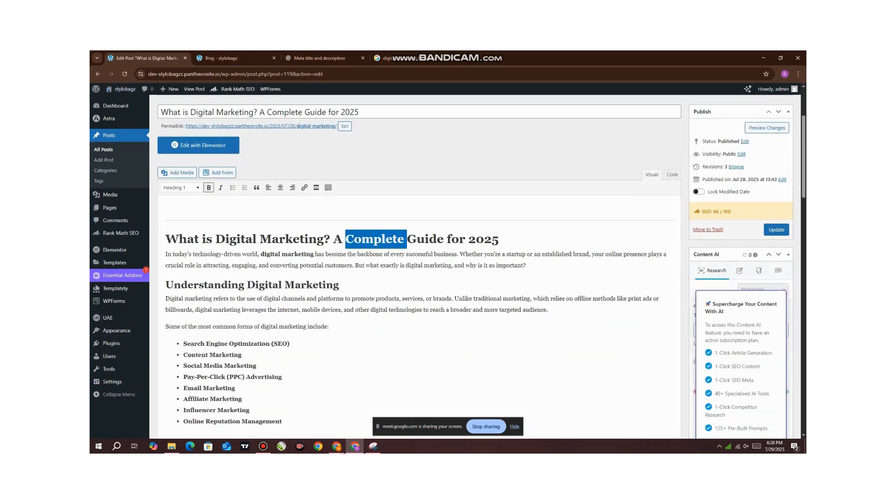
triple_click(376, 239)
click(260, 284)
triple_click(260, 285)
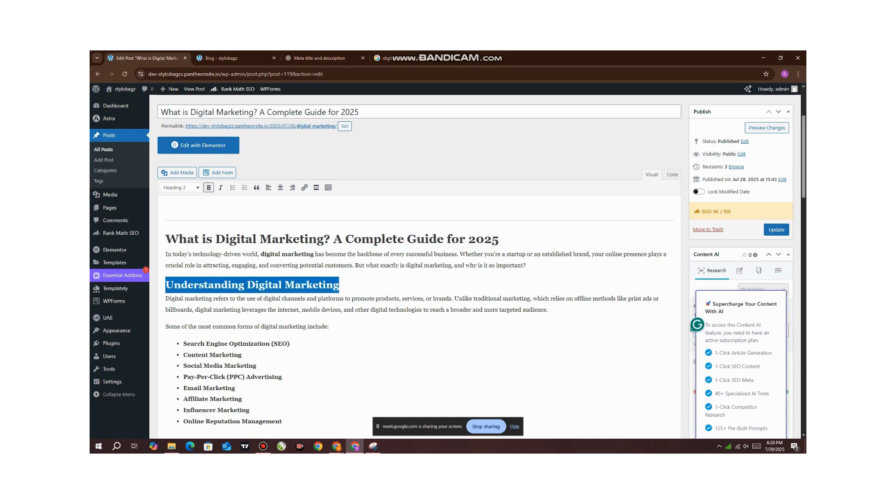
- Review the Basic SEO checks for focus keyword use in the title, meta description, URL and content, and for content length
scroll(260, 284, down, 20)
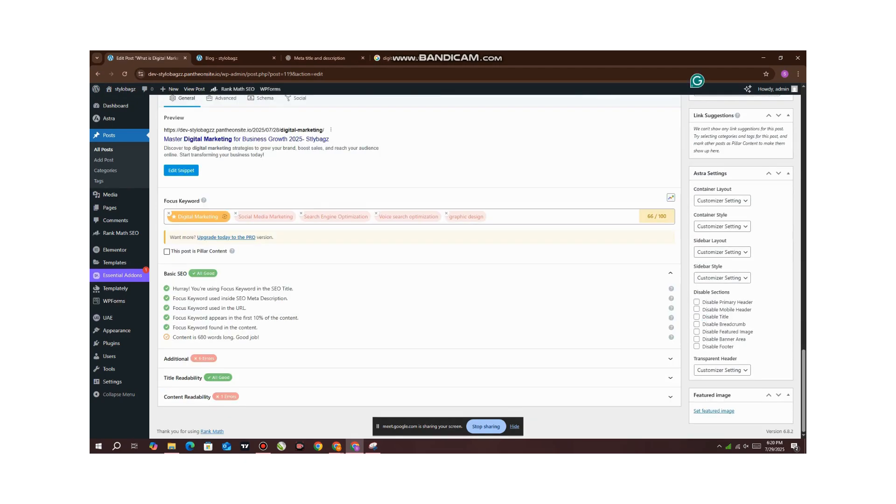
drag(172, 289, 293, 288)
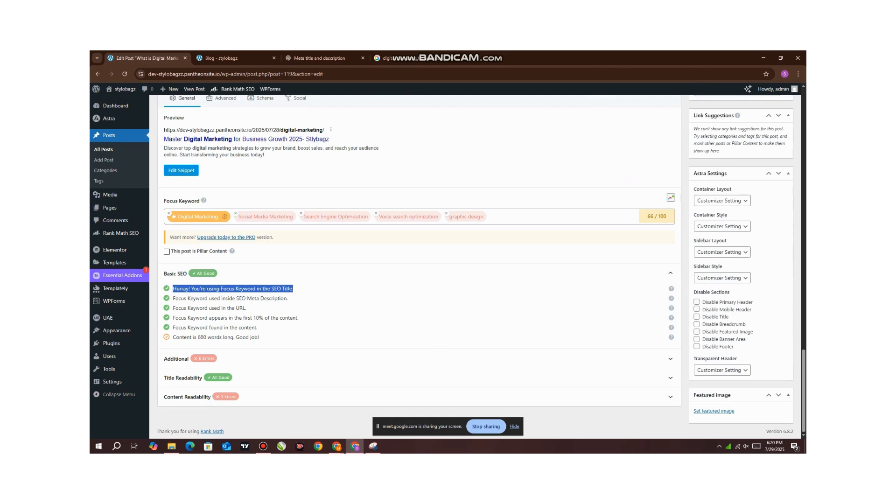
drag(173, 298, 245, 308)
drag(299, 318, 173, 317)
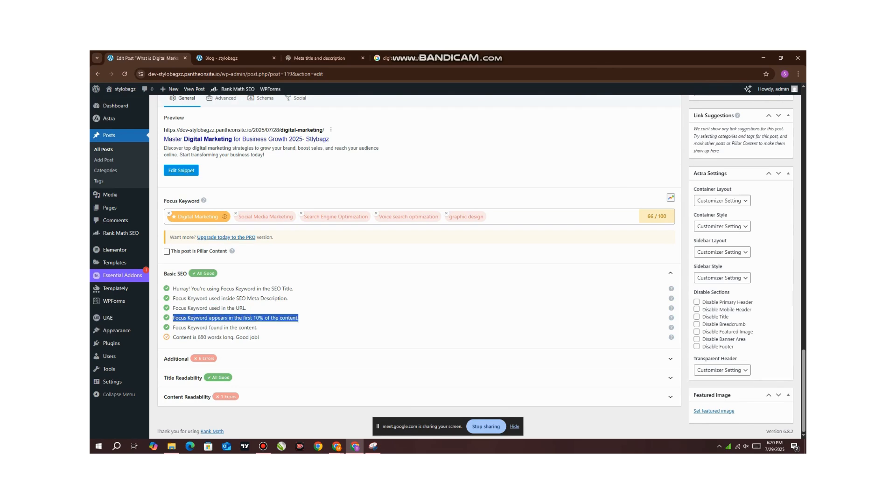
drag(258, 328, 173, 327)
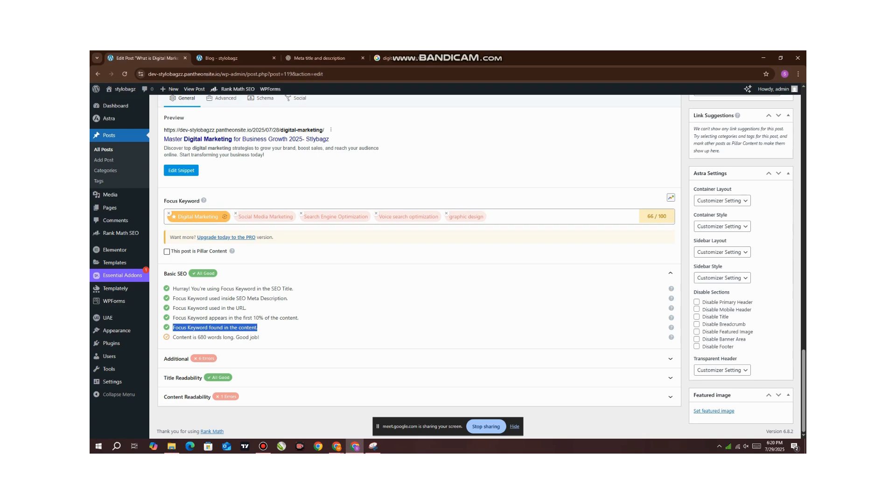
drag(173, 337, 260, 337)
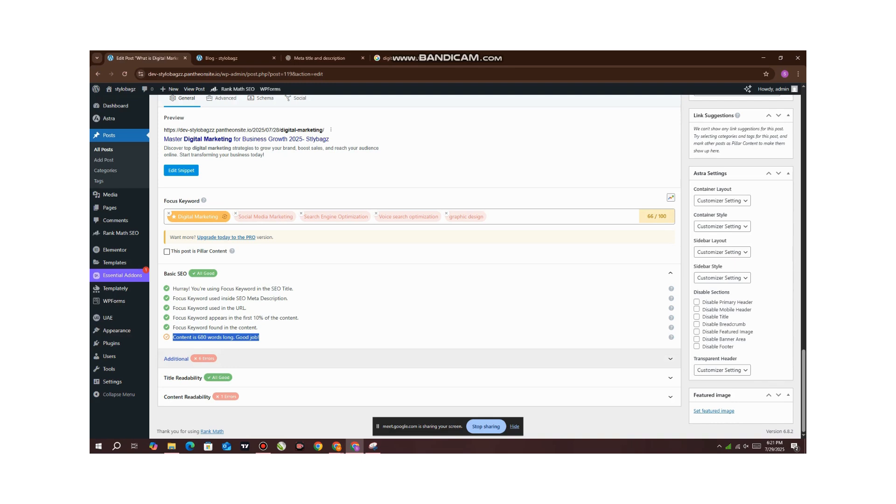
- Expand the Additional SEO checks and read the one about the focus keyword in subheadings
click(176, 358)
scroll(419, 267, down, 2)
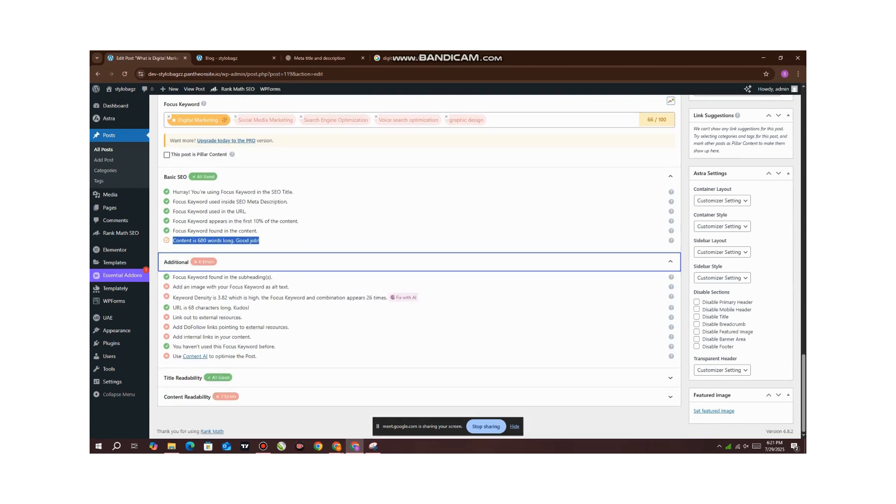
drag(273, 277, 173, 277)
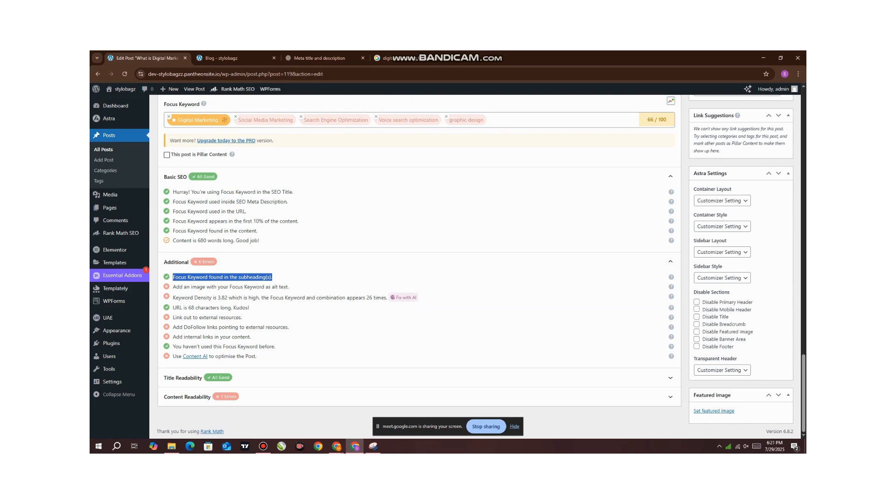
- Compare the main content heading's level with the "Understanding Digital Marketing" subheading's level and view the available heading formats
scroll(416, 266, up, 20)
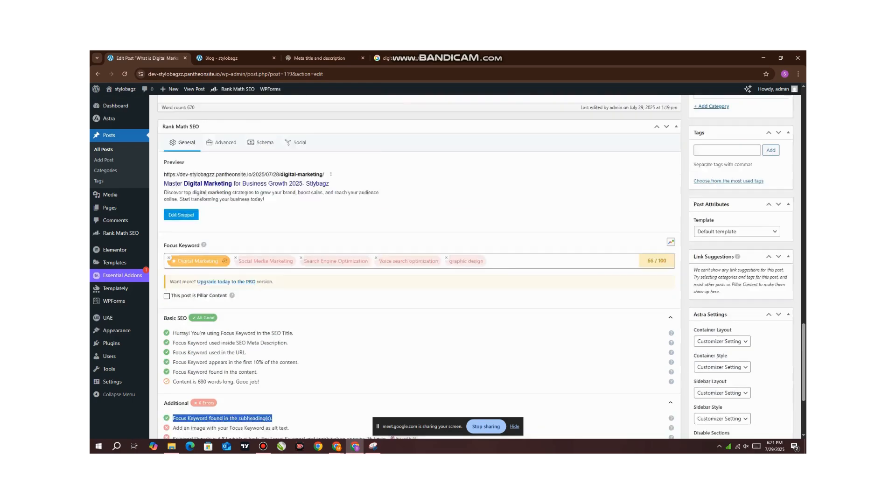
scroll(416, 266, up, 1)
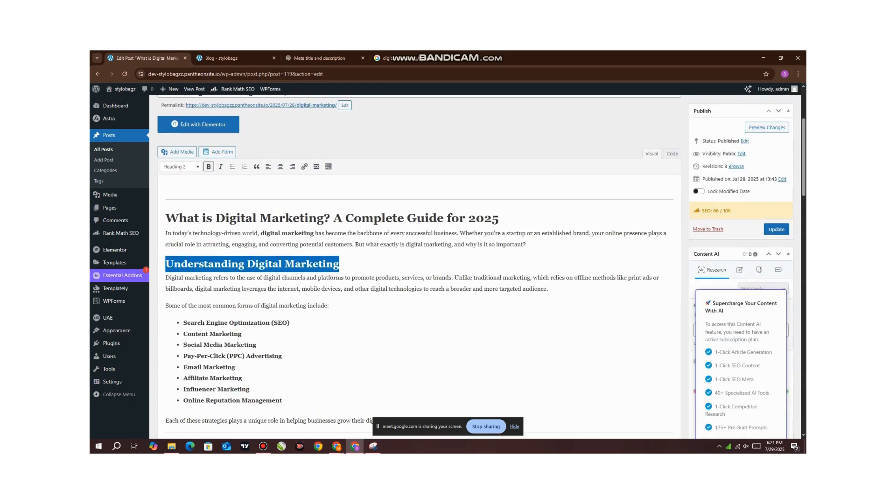
click(181, 166)
click(181, 167)
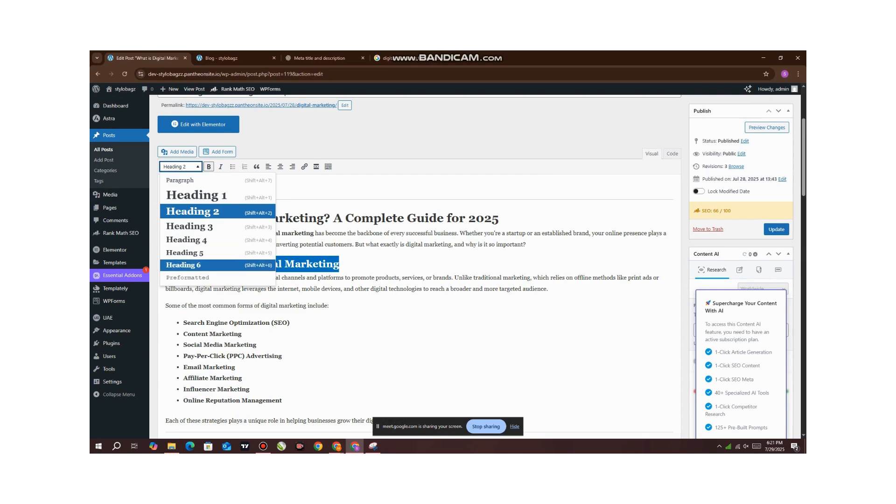
key(Escape)
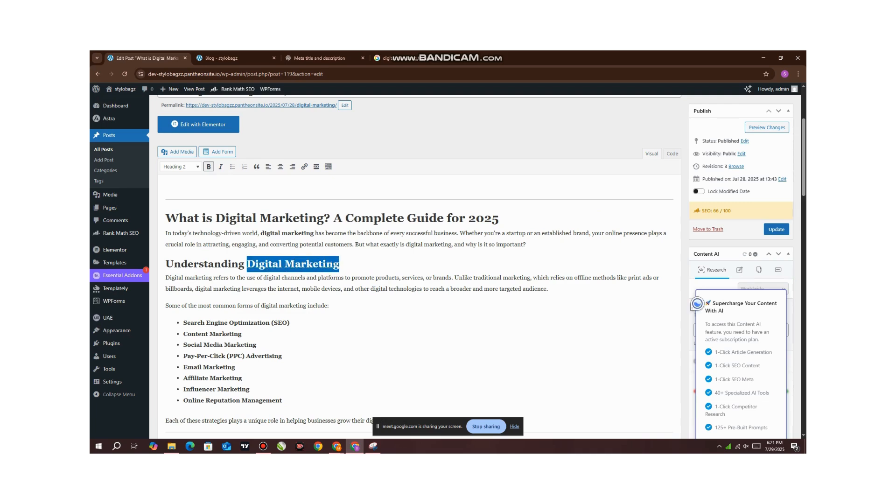
triple_click(332, 218)
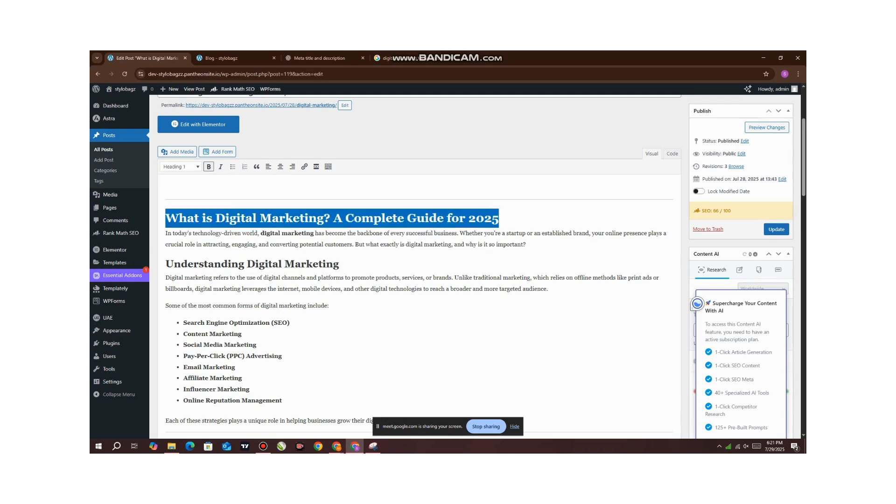
click(299, 264)
drag(340, 264, 165, 264)
click(181, 167)
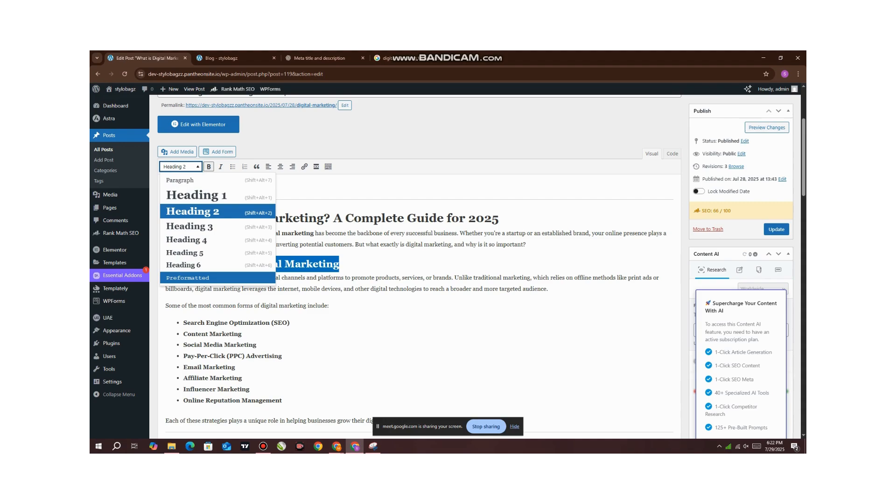
- Return to the Additional SEO checks and reread the focus keyword subheading check
scroll(419, 266, down, 20)
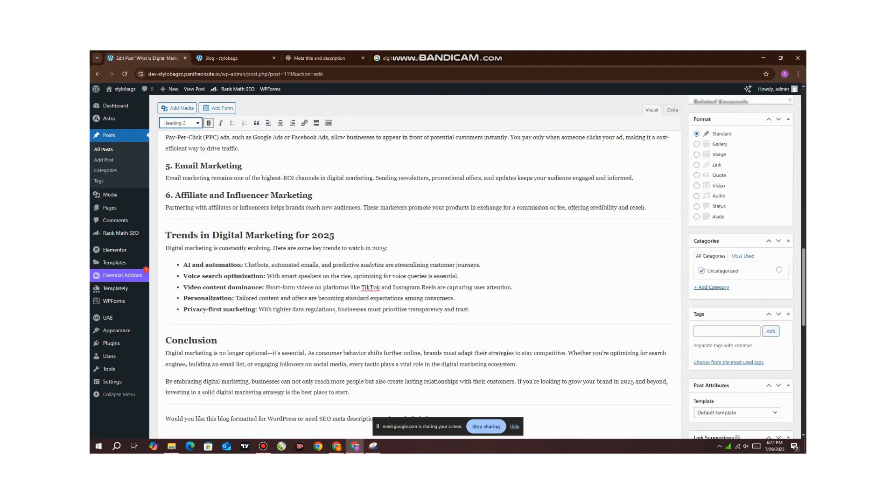
click(274, 315)
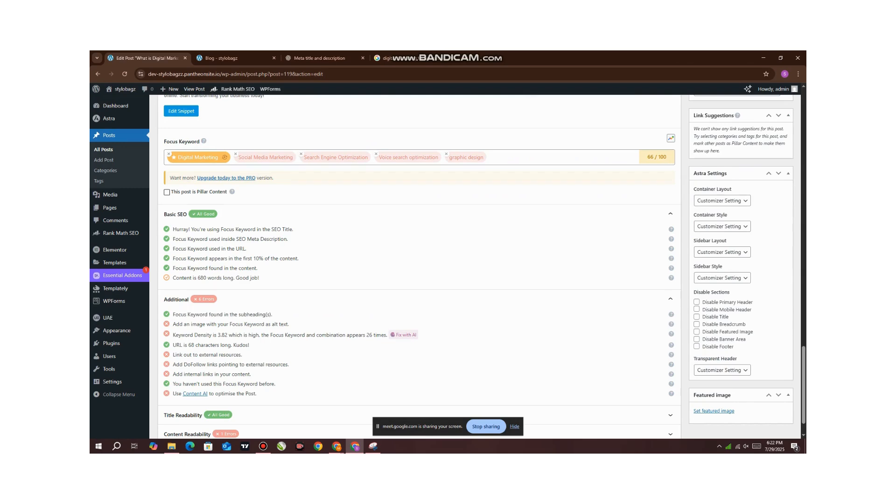
double_click(252, 315)
drag(273, 315, 237, 315)
- Examine the Additional check about adding an image with focus keyword alt text, and return to the post's opening content
triple_click(237, 324)
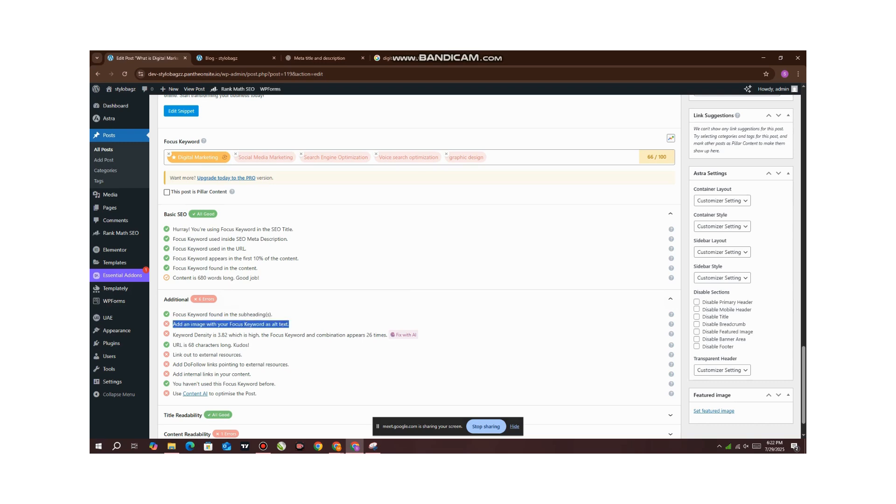
right_click(286, 327)
click(304, 156)
scroll(420, 266, up, 10)
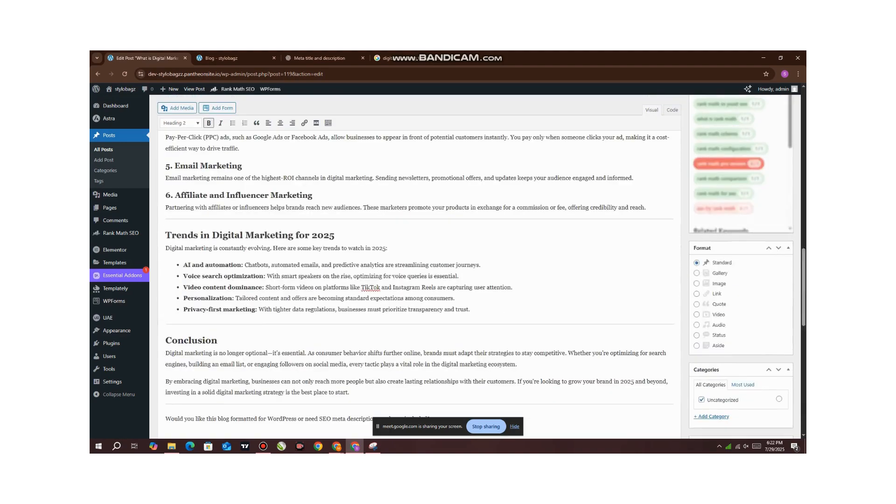
scroll(420, 266, up, 15)
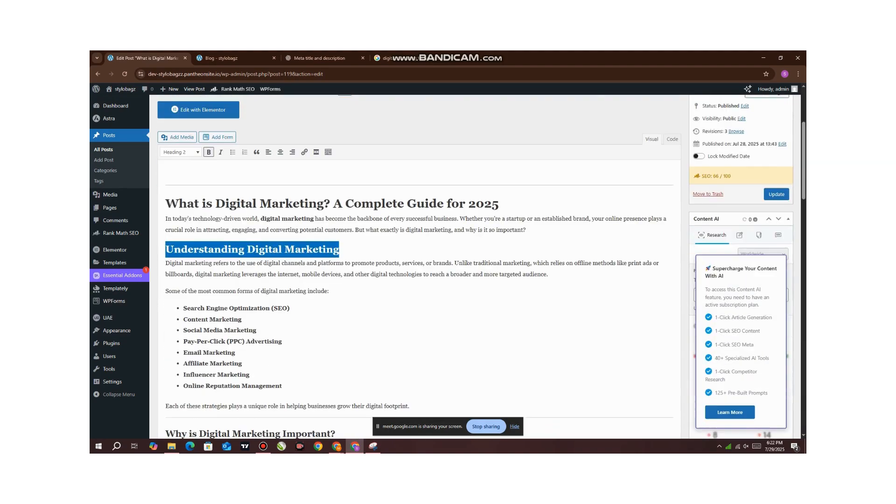
- Place the text cursor at the end of the post's introductory paragraph and open canva.com in a new browser tab
scroll(420, 266, down, 1)
click(527, 228)
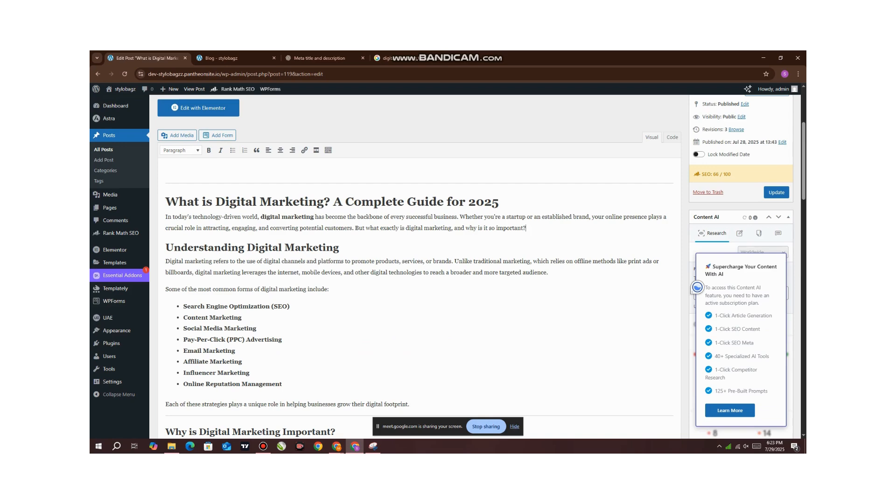
click(465, 58)
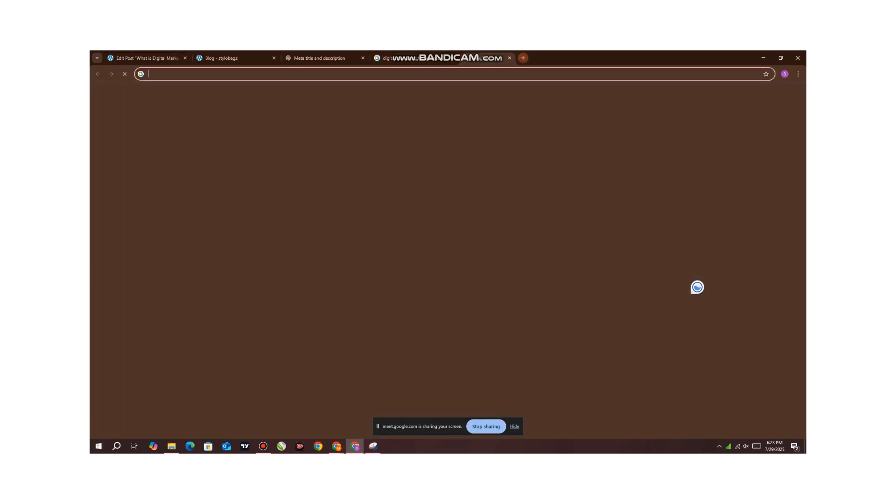
text(CANVA)
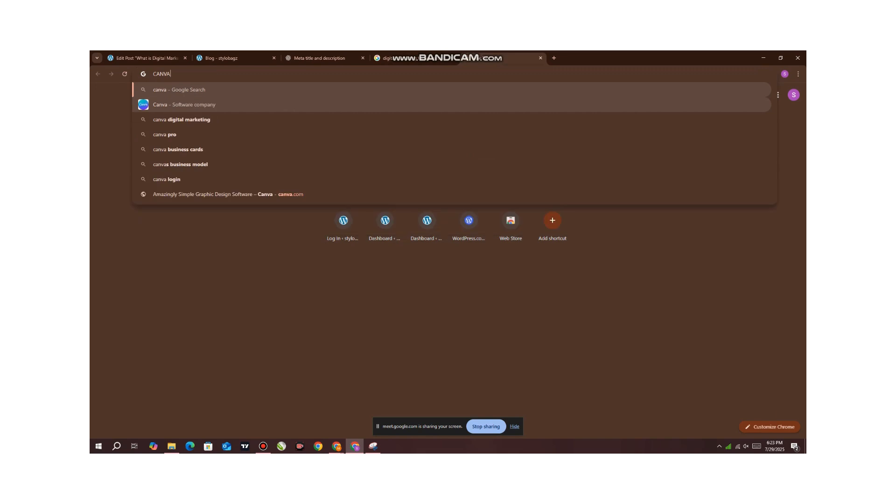
text(.COM)
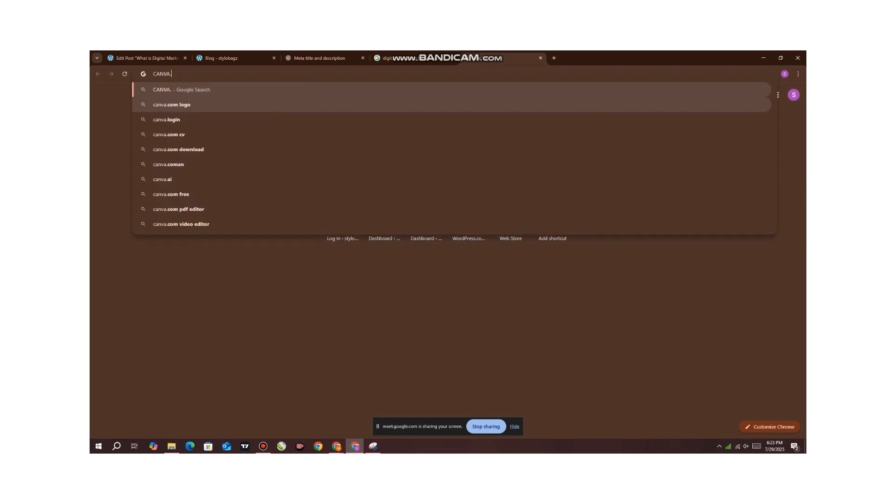
key(Return)
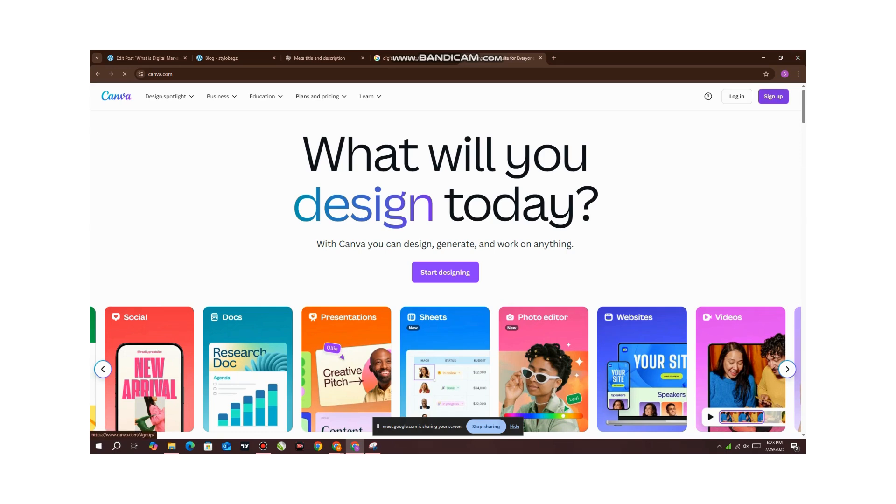
- Sign up for Canva with the Google account and allow it access to the account's profile information
click(773, 96)
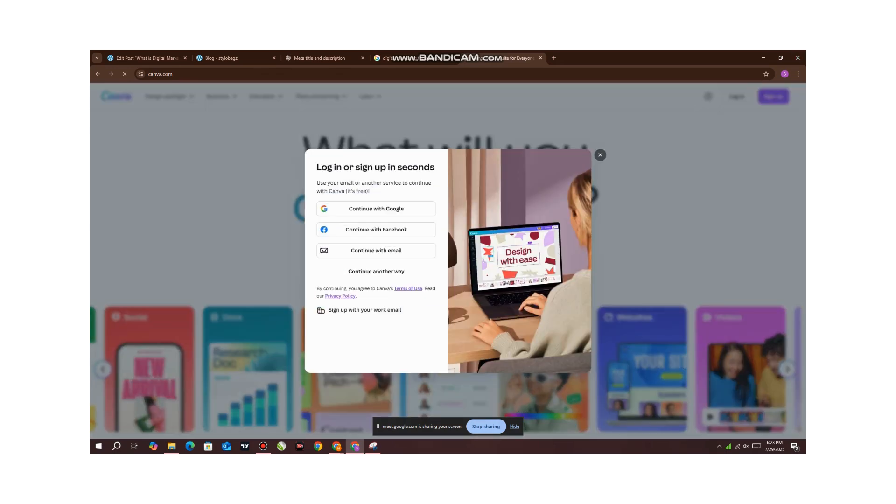
click(376, 208)
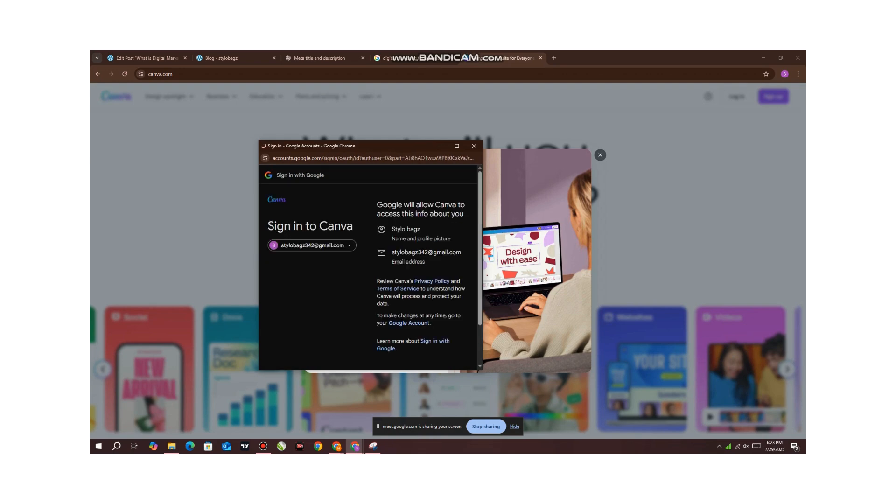
scroll(422, 290, down, 2)
click(446, 330)
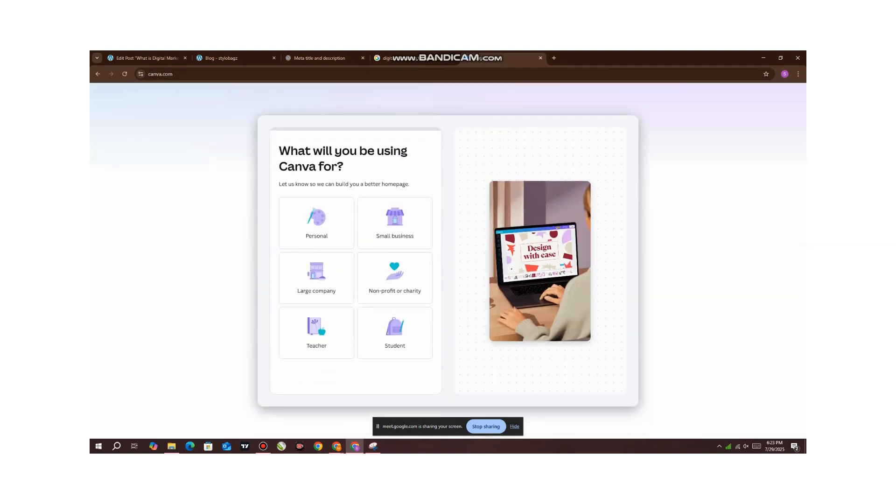
- Complete the Canva onboarding with Personal use and Social media content as the focus, skipping the remaining questions
click(317, 226)
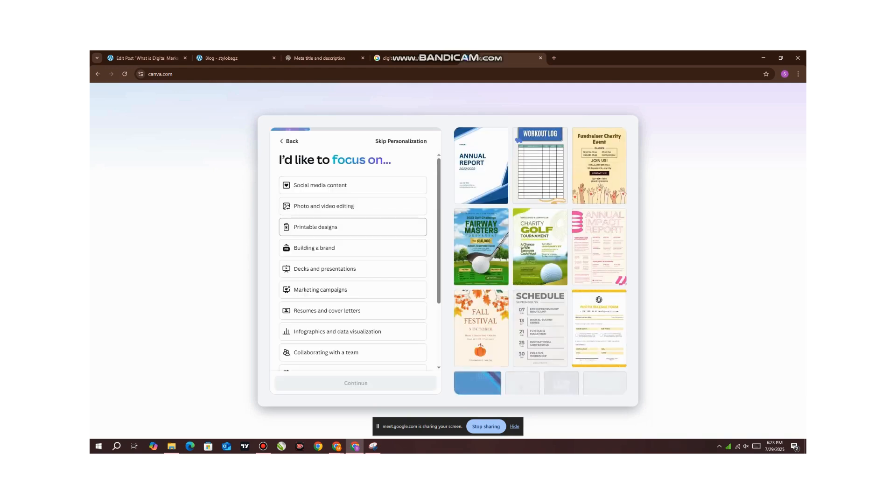
click(353, 185)
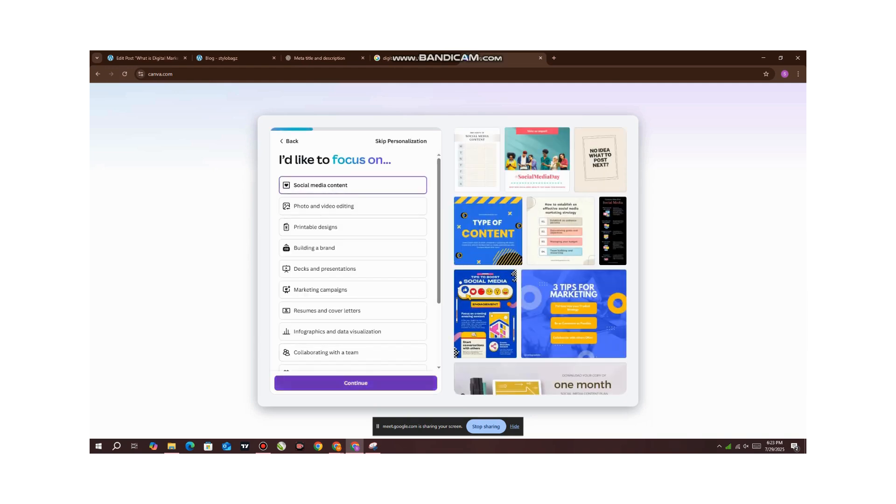
click(356, 383)
click(421, 141)
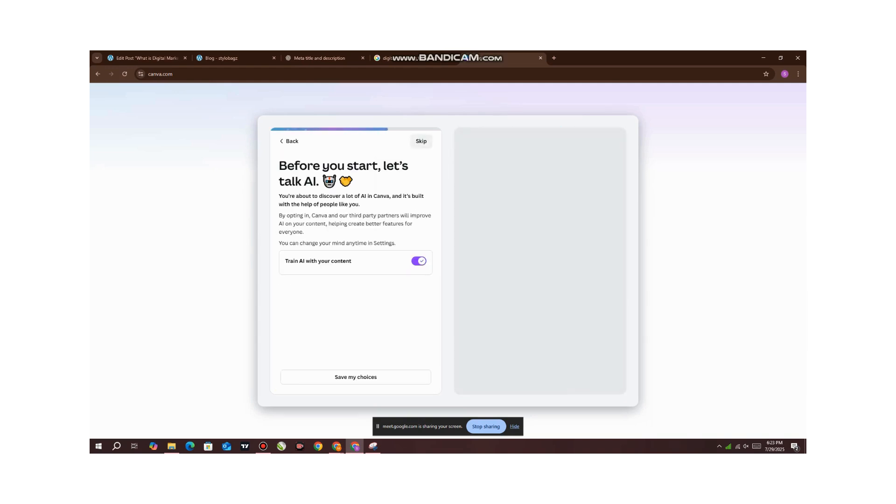
click(421, 140)
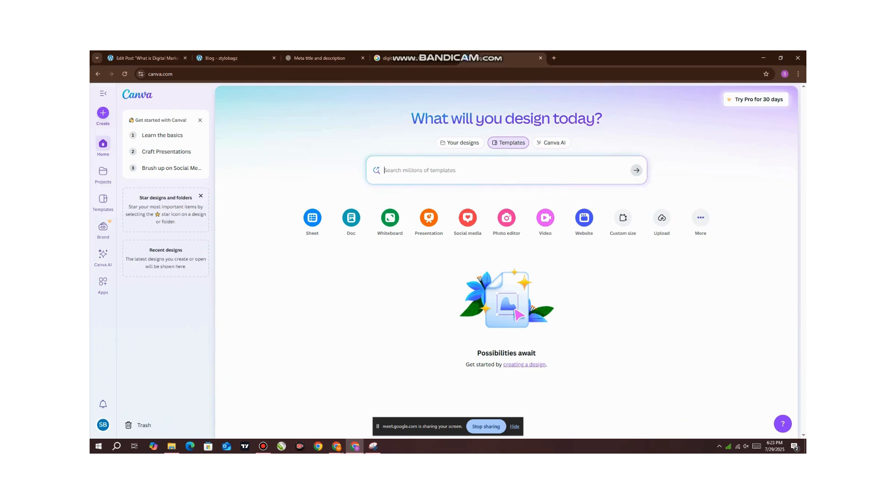
- Create a new custom-size design 1000 px wide and 1000 px high
click(103, 113)
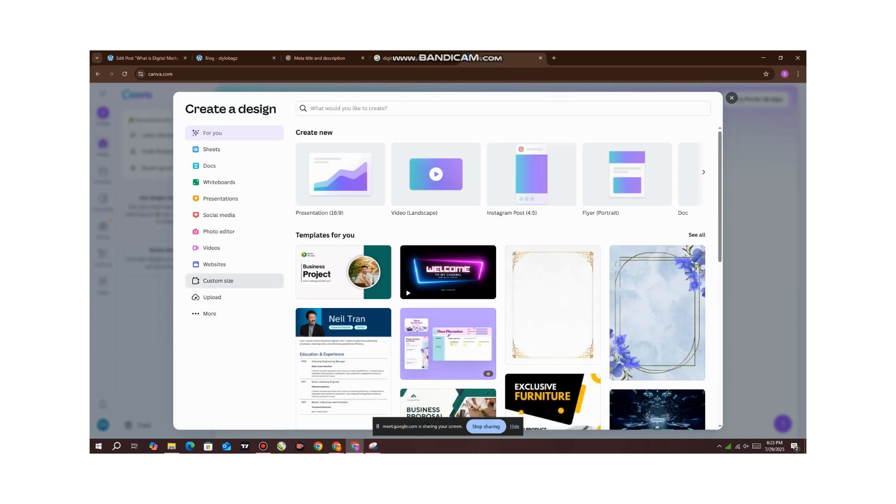
click(218, 280)
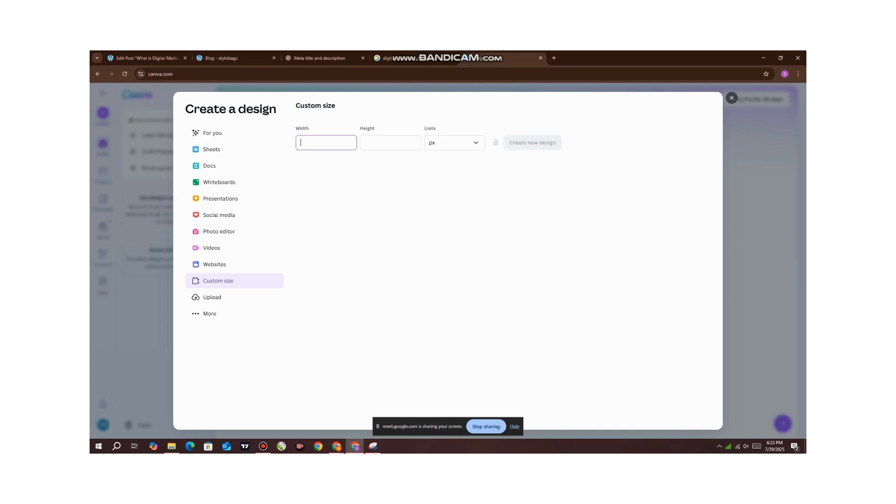
text(1000)
click(390, 143)
text(1)
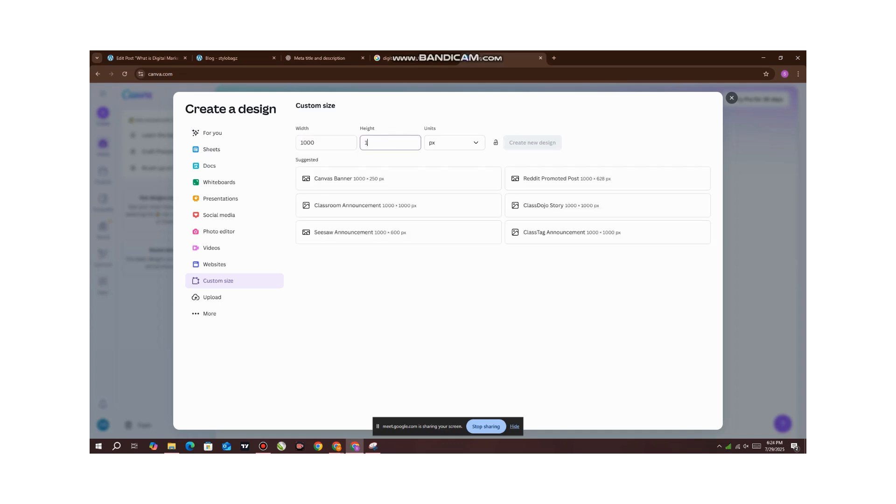
text(000)
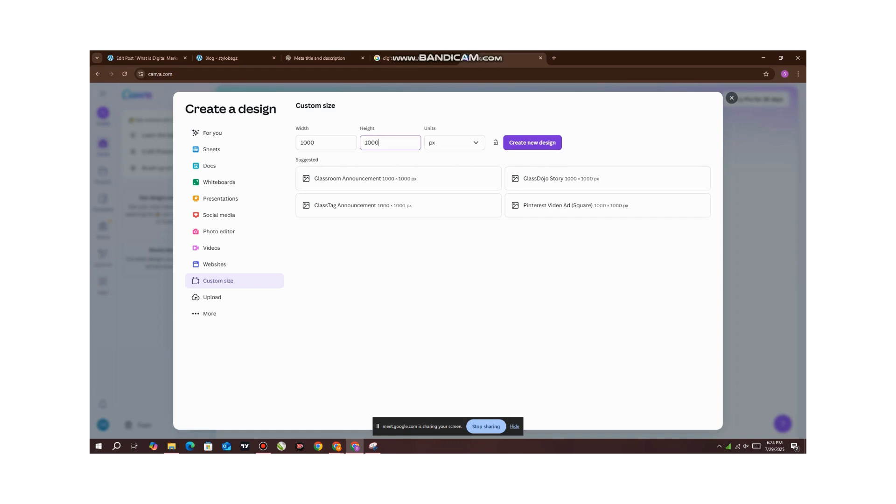
key(Return)
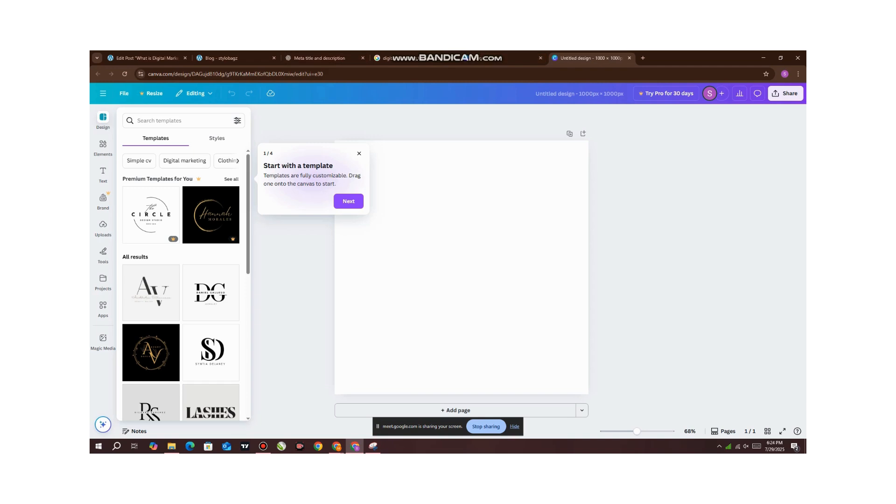
- Search the design elements for "digital marketing" and limit the results to photos
click(103, 148)
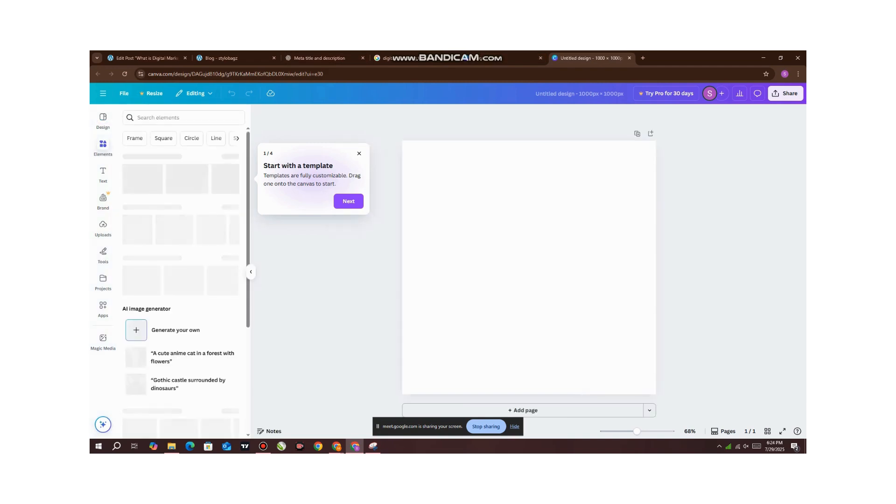
click(182, 117)
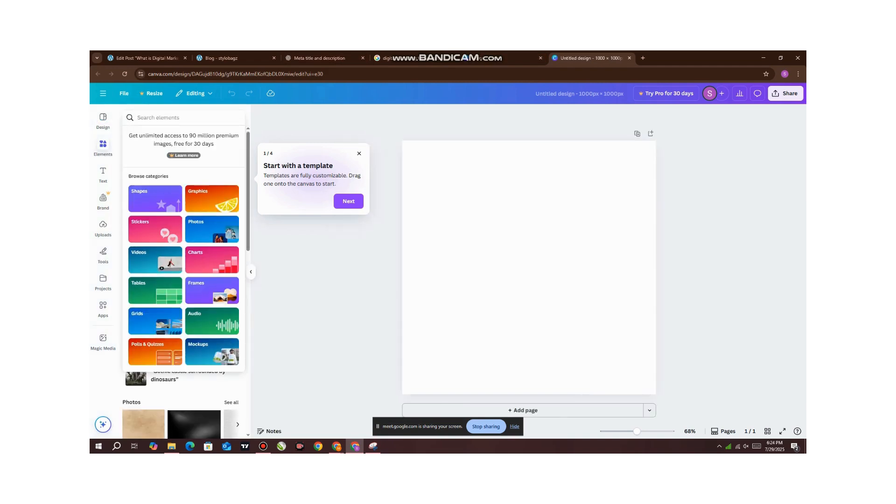
text(DIGITA)
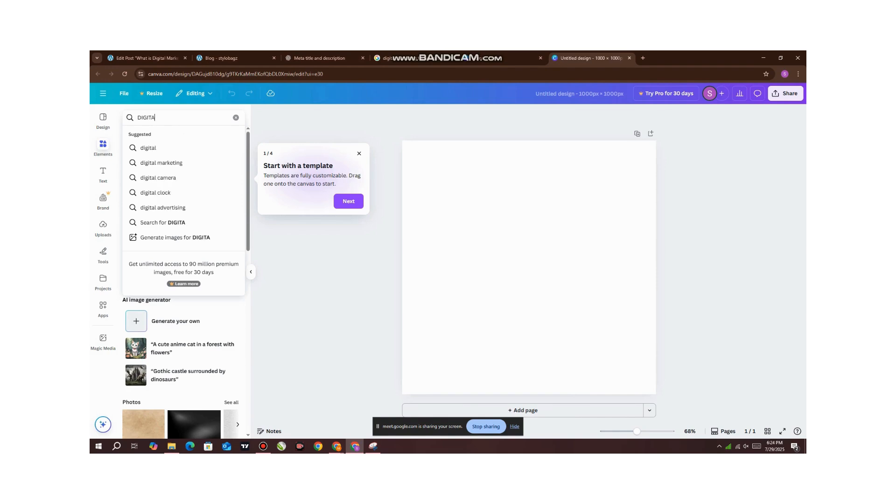
text(L MA)
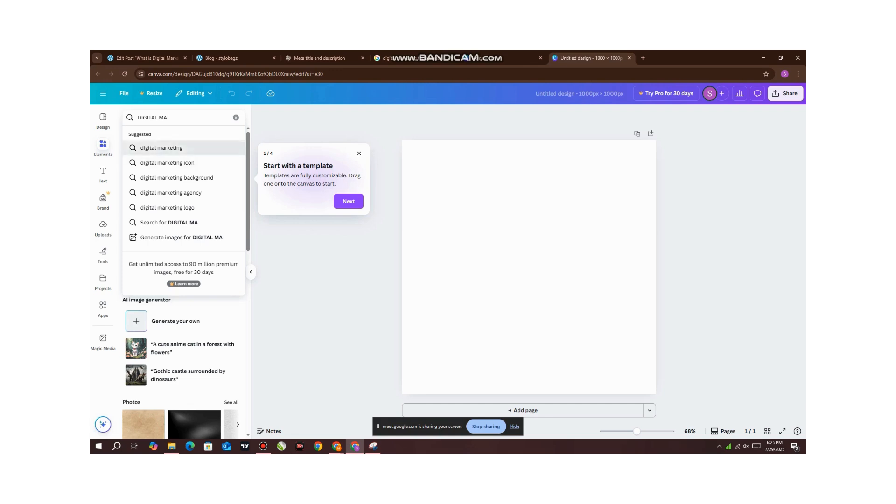
click(202, 149)
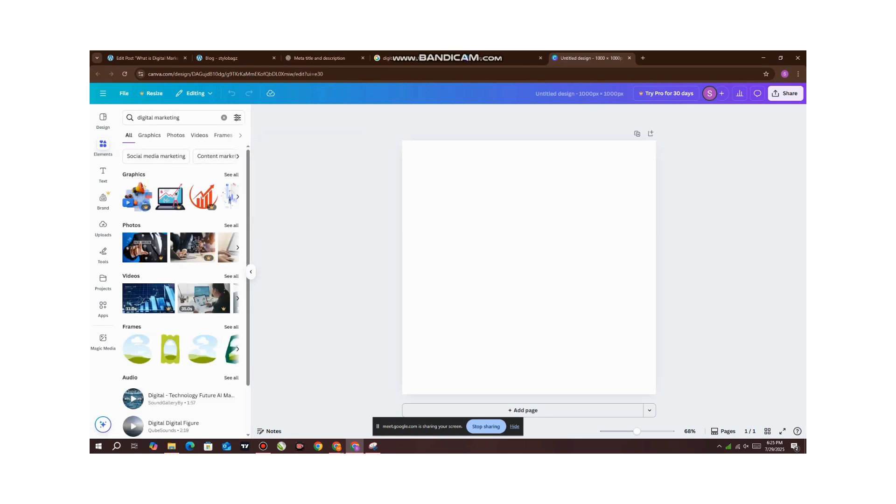
click(175, 135)
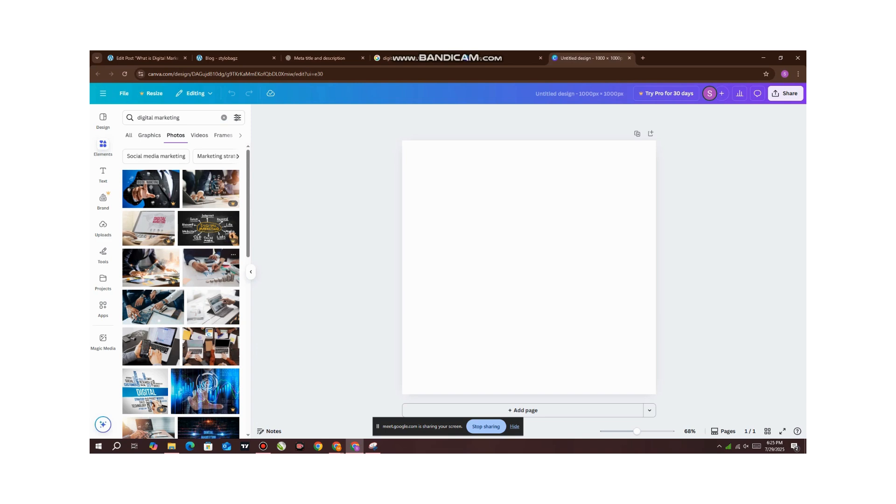
- Add the photo of hands around a tablet and notebook, align it to the page's upper-left corner and enlarge it to full width
click(153, 308)
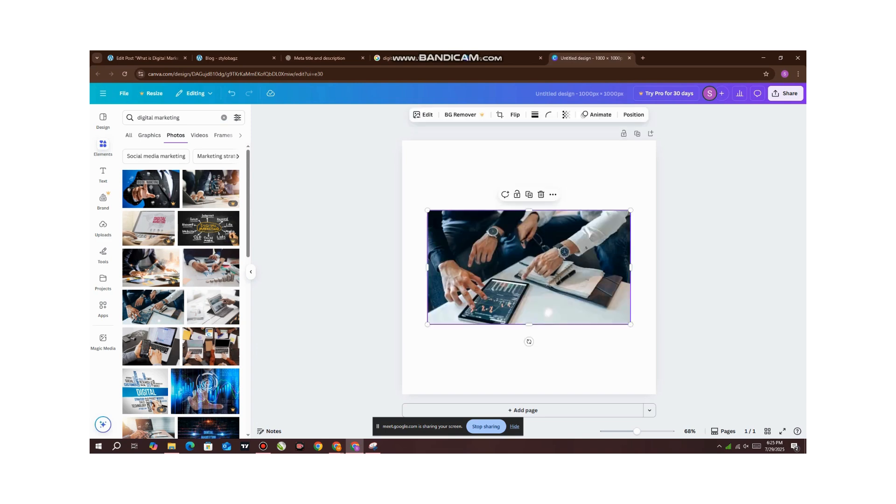
drag(518, 270, 493, 200)
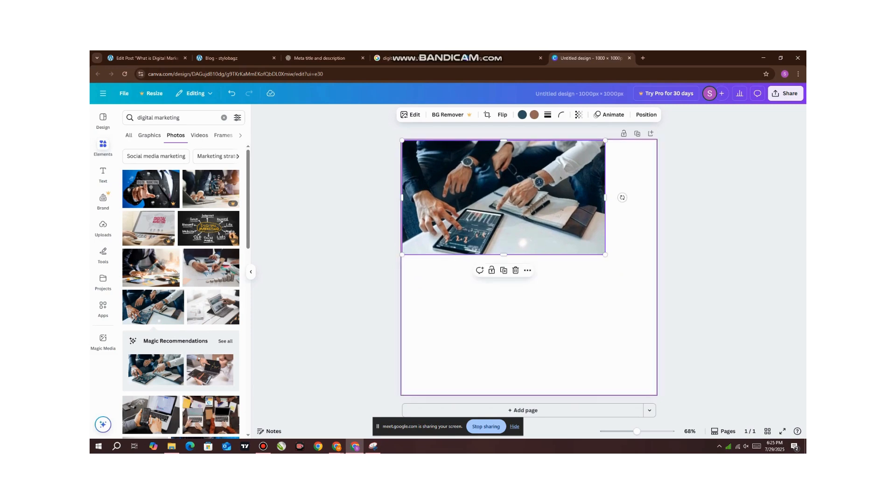
drag(605, 255, 657, 283)
- Add the photo of a hand pointing at a standing tablet and fit it across the page's full width beneath the first photo
click(213, 307)
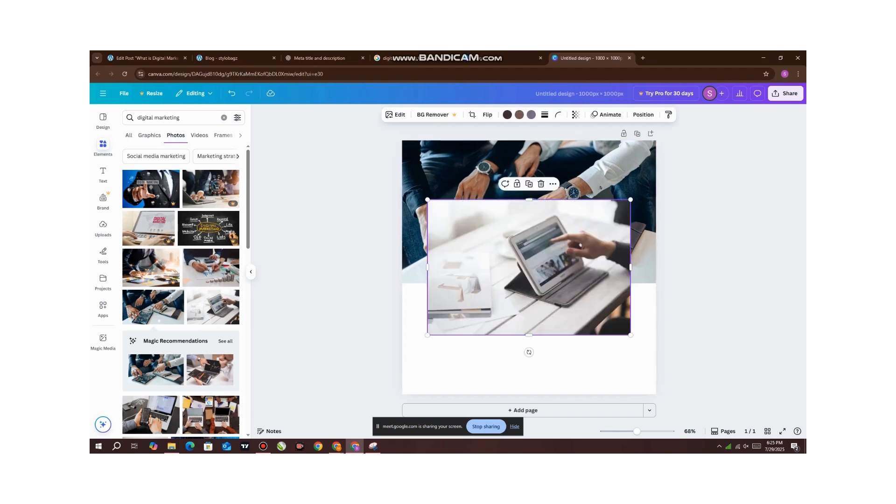
drag(524, 260, 503, 351)
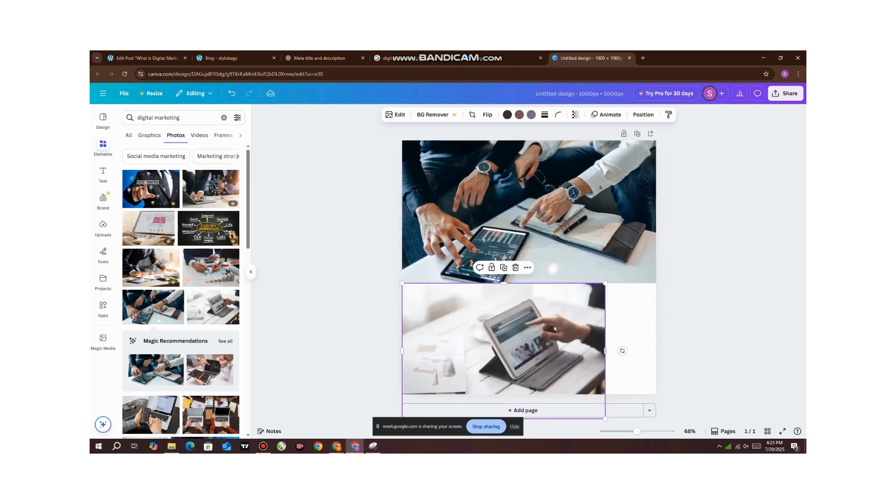
drag(606, 350, 659, 351)
key(Escape)
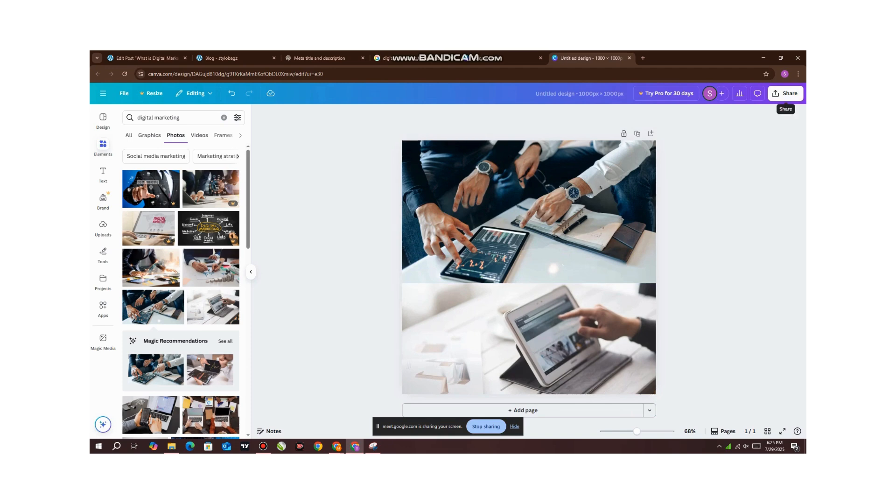
click(786, 94)
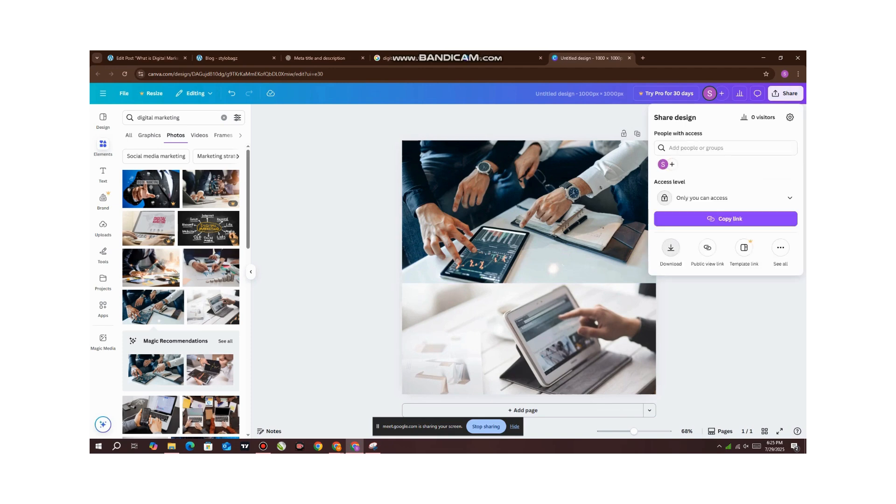
click(671, 248)
click(726, 261)
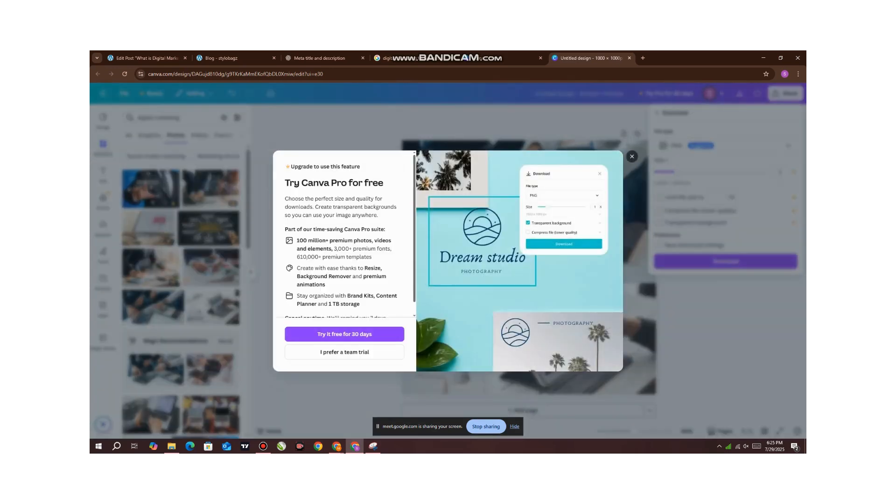
key(Escape)
- Download the two-photo design as a PNG and check the file in the browser's recent downloads
click(786, 93)
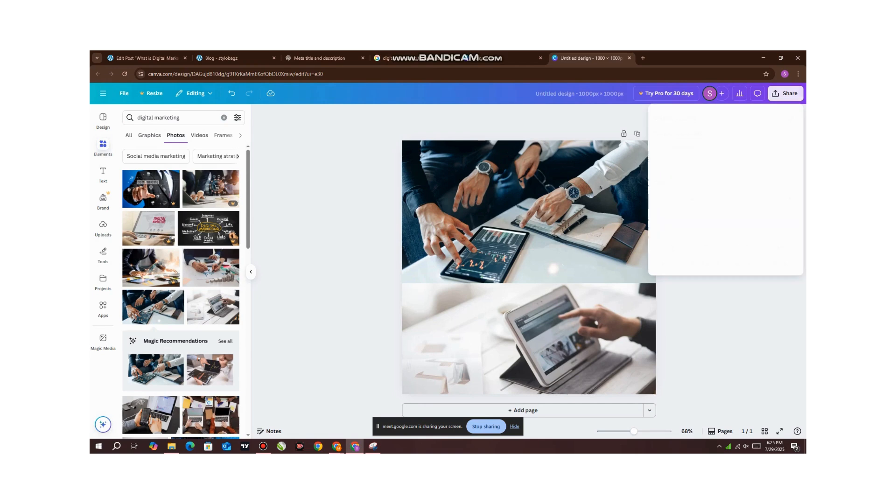
click(671, 247)
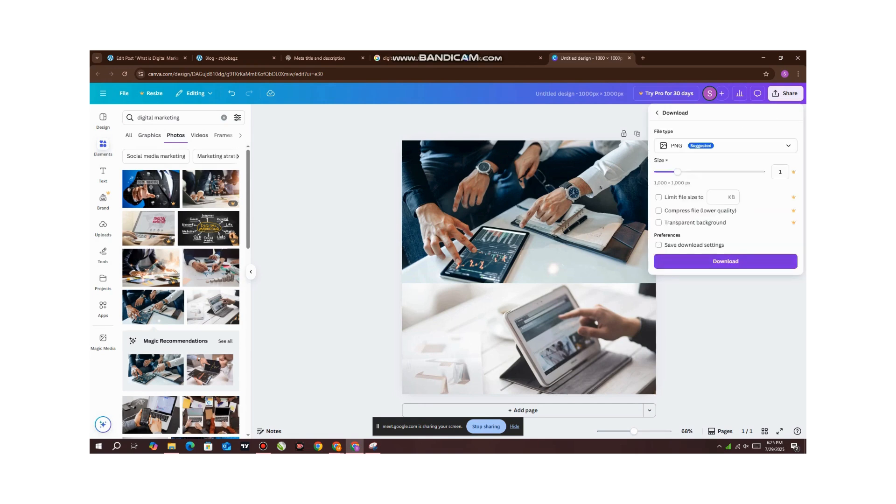
click(726, 261)
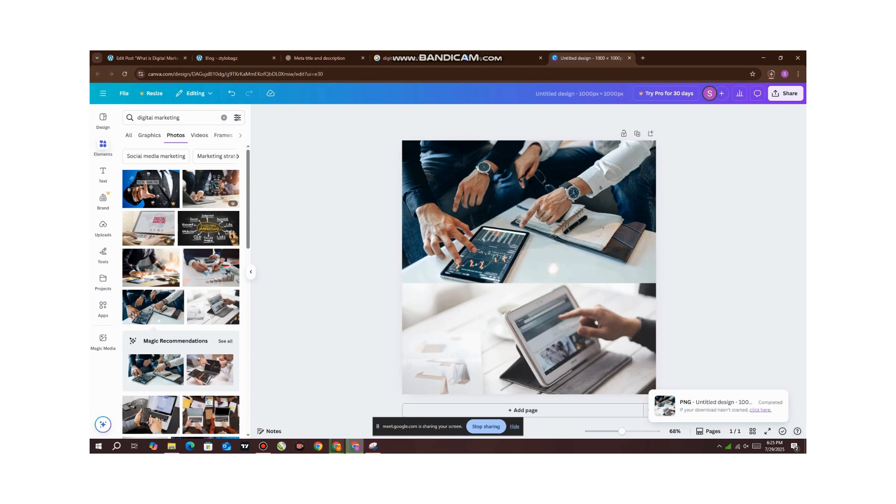
click(772, 74)
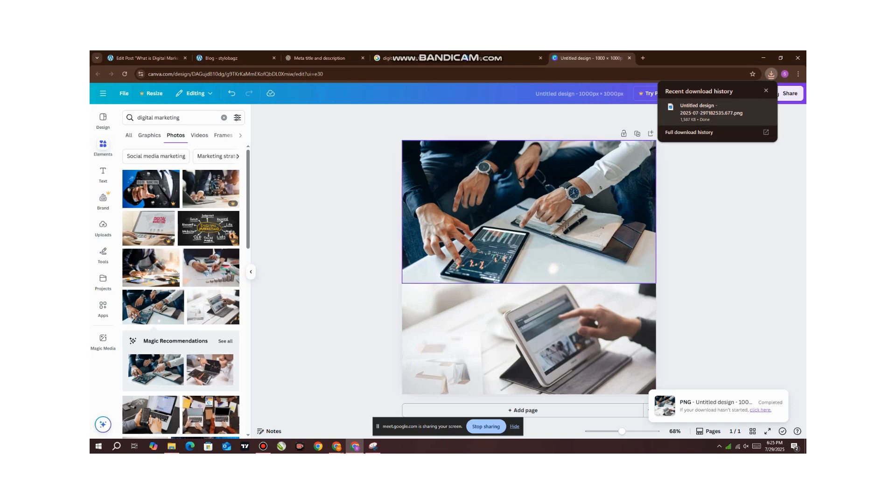
click(337, 446)
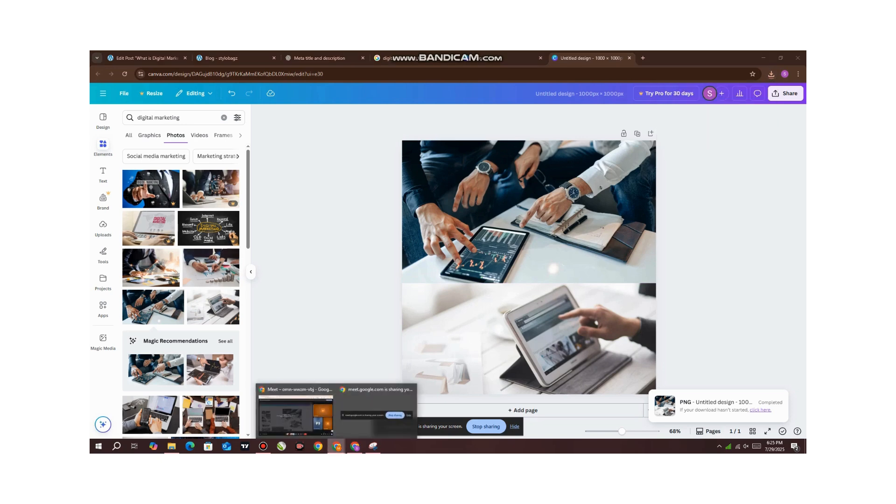
- Search the web for an image compression tool in a new tab and open the ImageResizer image compressor
click(643, 58)
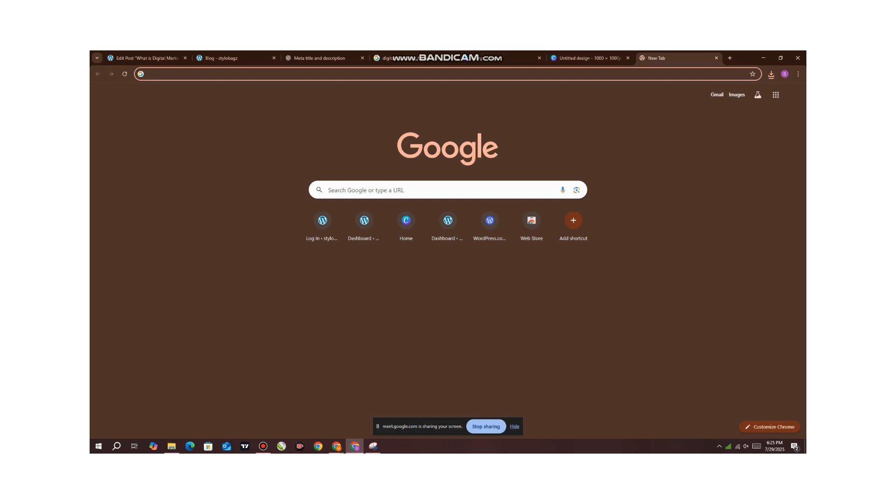
text(coMPT)
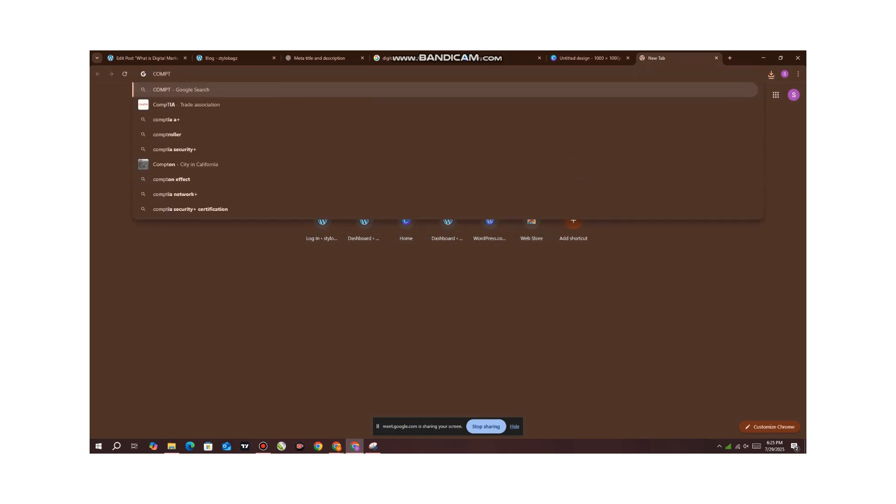
key(BackSpace)
key(BackSpace)
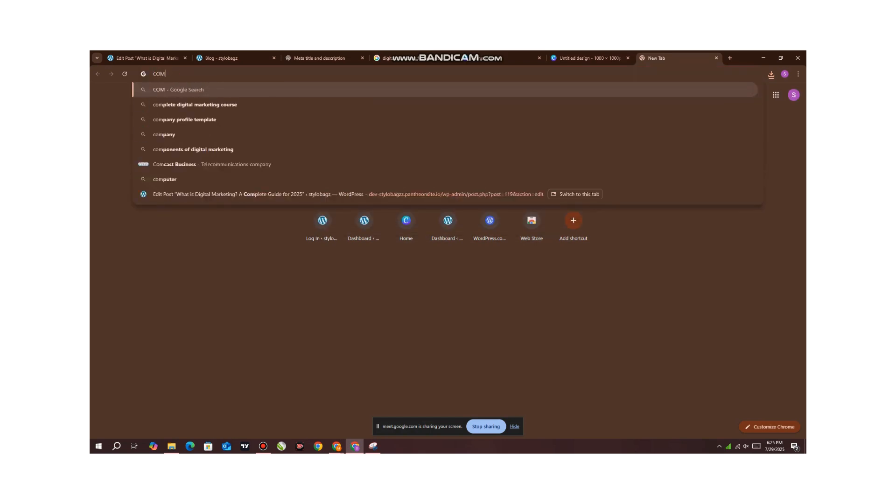
text(PRESS)
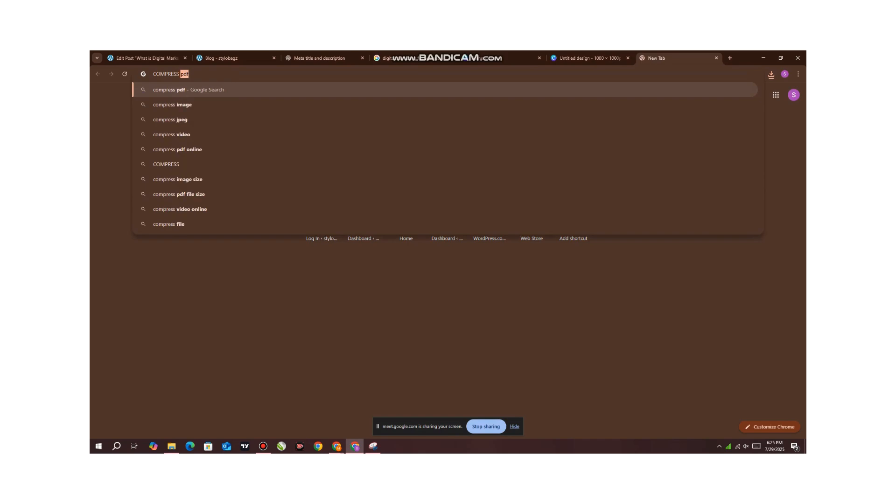
text( IMGAE)
key(Return)
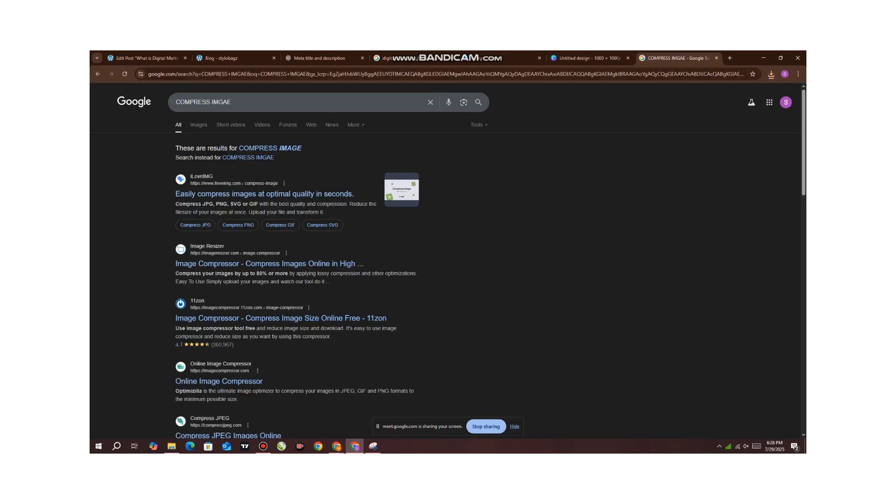
click(261, 263)
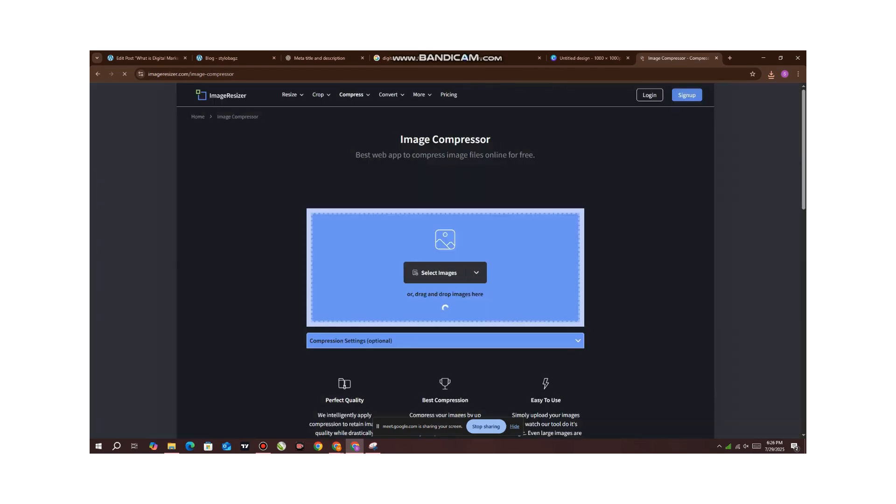
- Upload the downloaded two-photo PNG to the image compressor and download it compressed at 27% quality
click(435, 272)
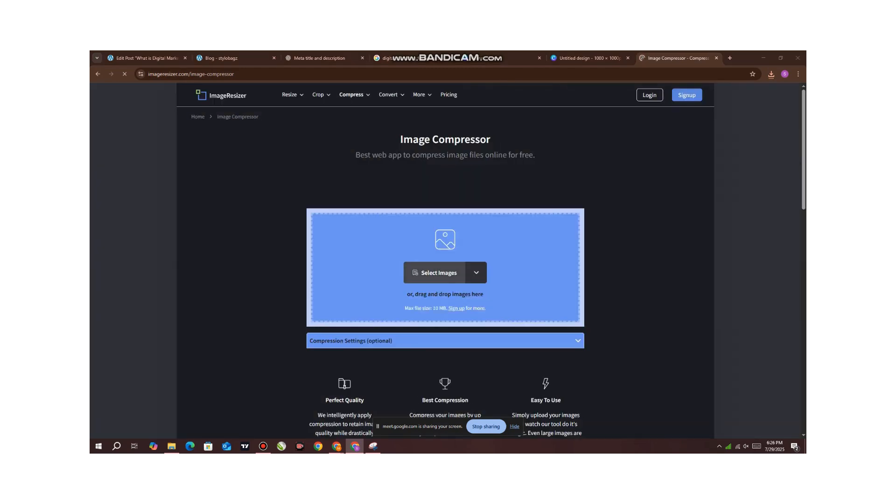
click(204, 109)
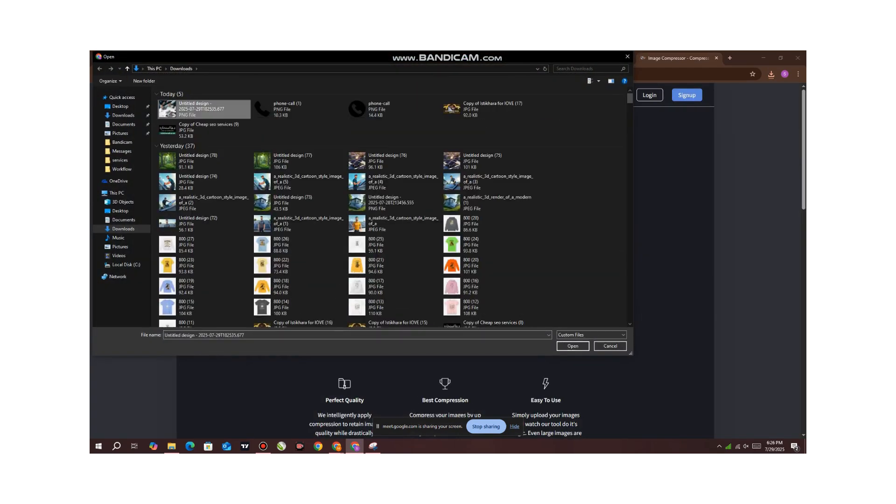
click(573, 346)
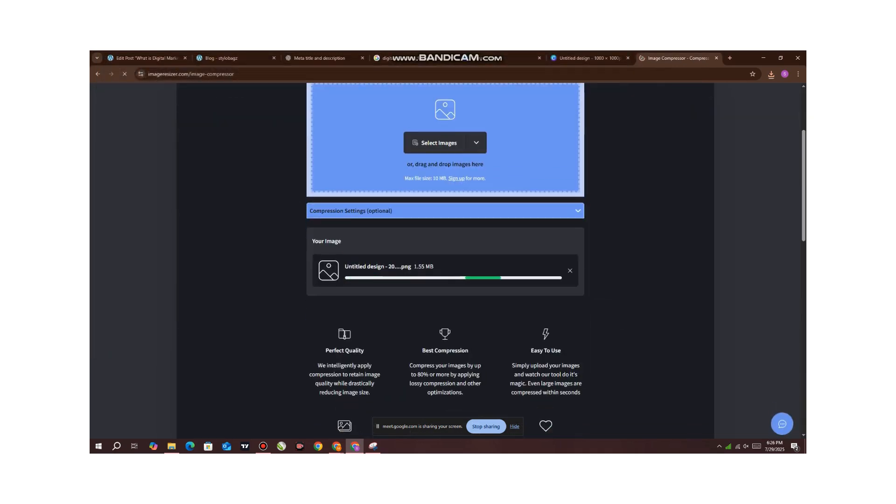
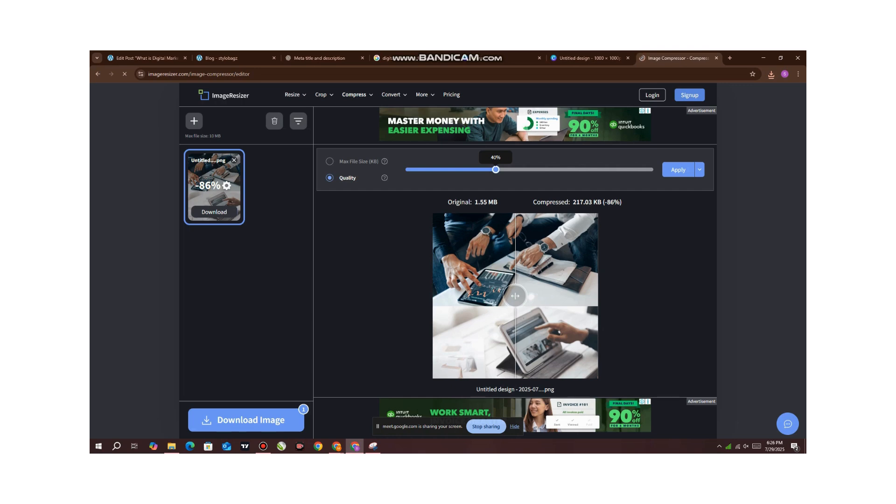
drag(496, 169, 464, 169)
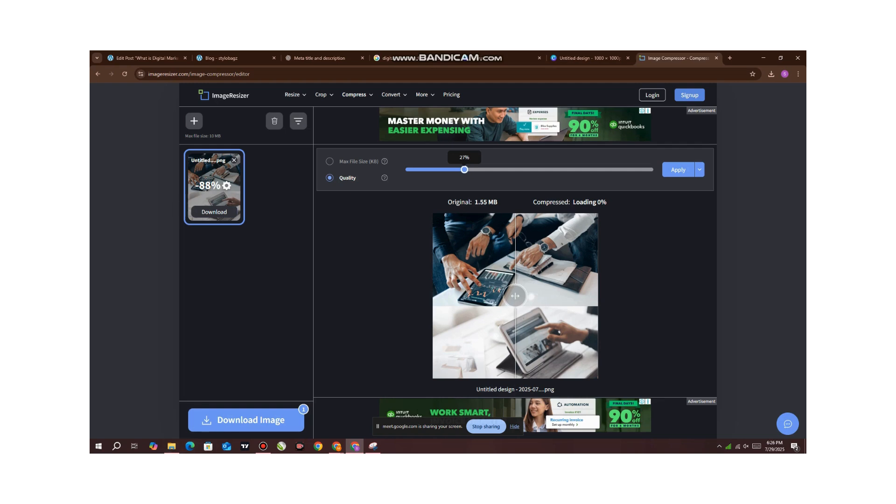
click(246, 420)
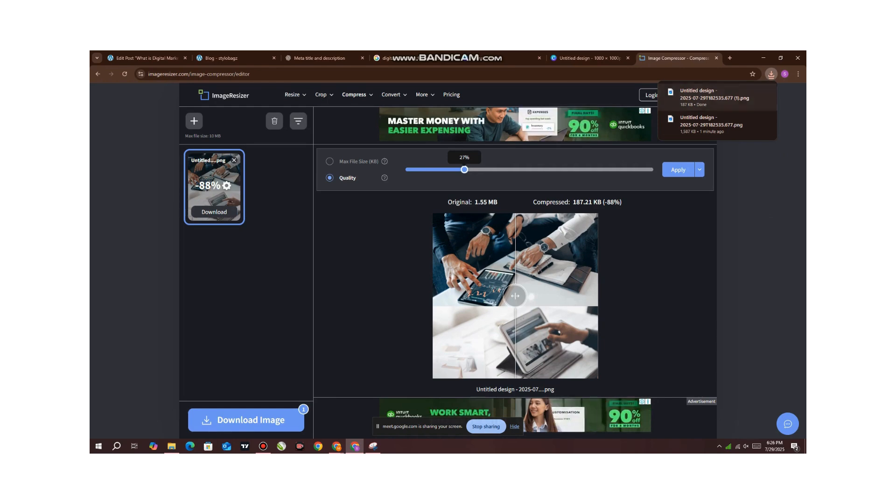
- Return to the compressor's upload page, compress the already compressed PNG once more and download the result
key(alt+Left)
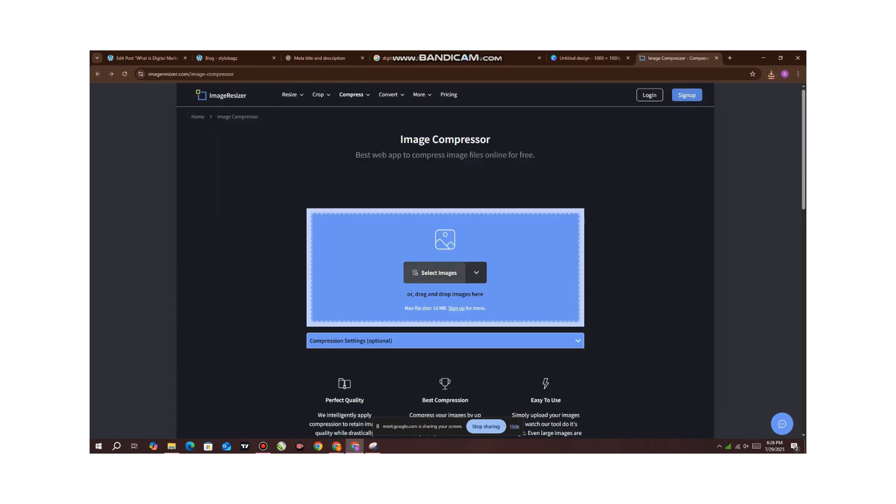
click(439, 272)
click(204, 108)
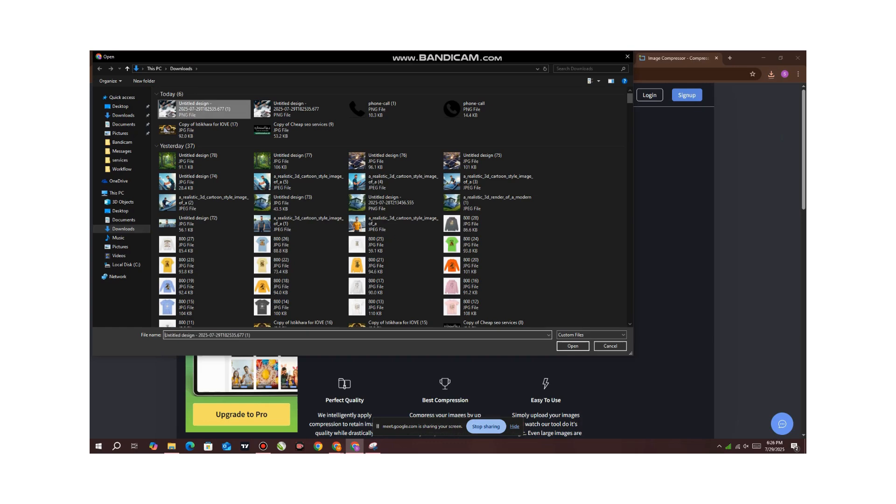
click(573, 346)
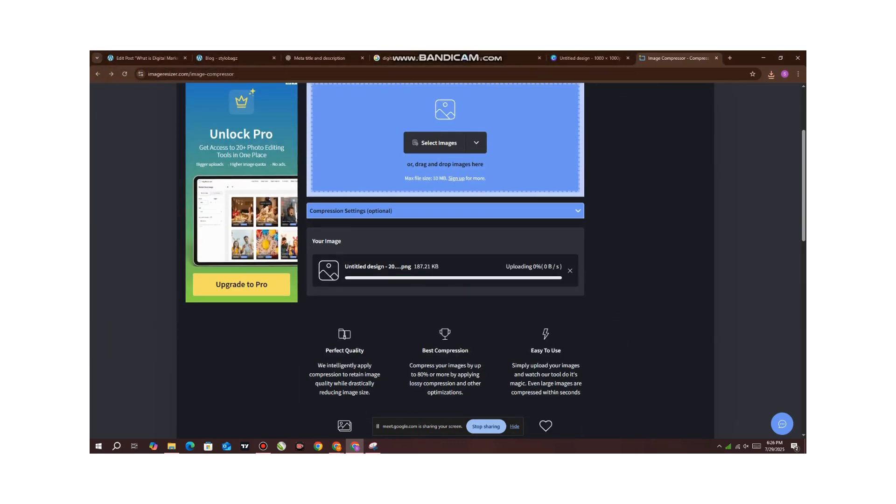
mouse_move(336, 446)
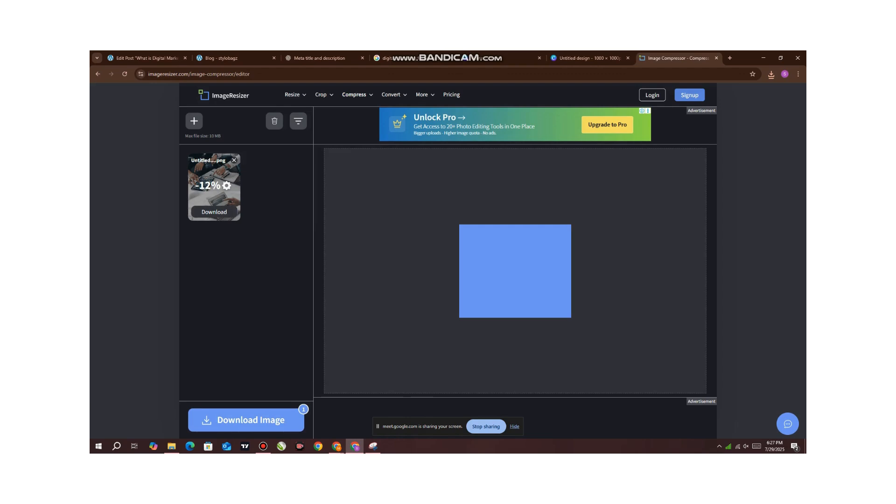
click(246, 420)
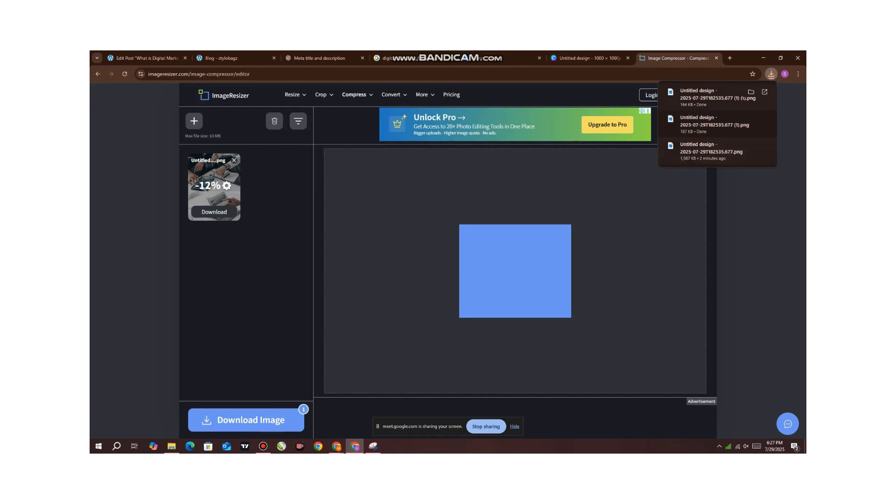
- Switch to the other Chrome window, open Canva in a new tab and change to another team of the account
click(290, 411)
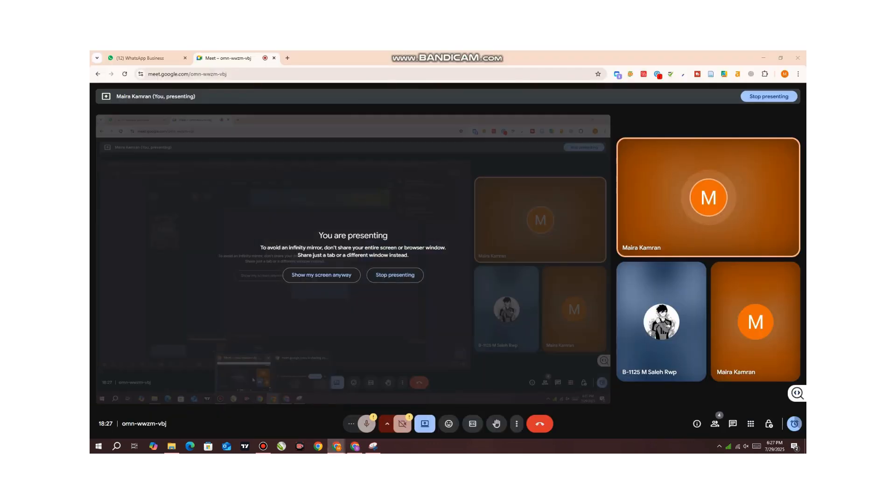
key(ctrl+t)
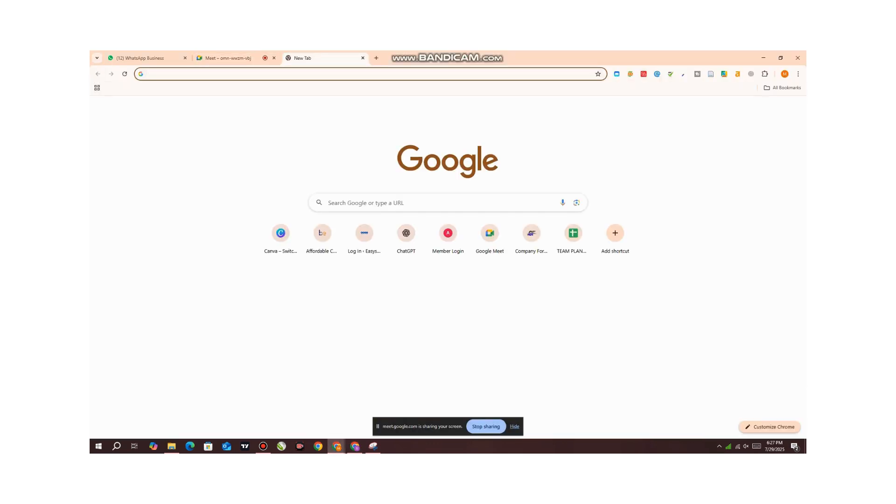
text(CANVA)
key(Return)
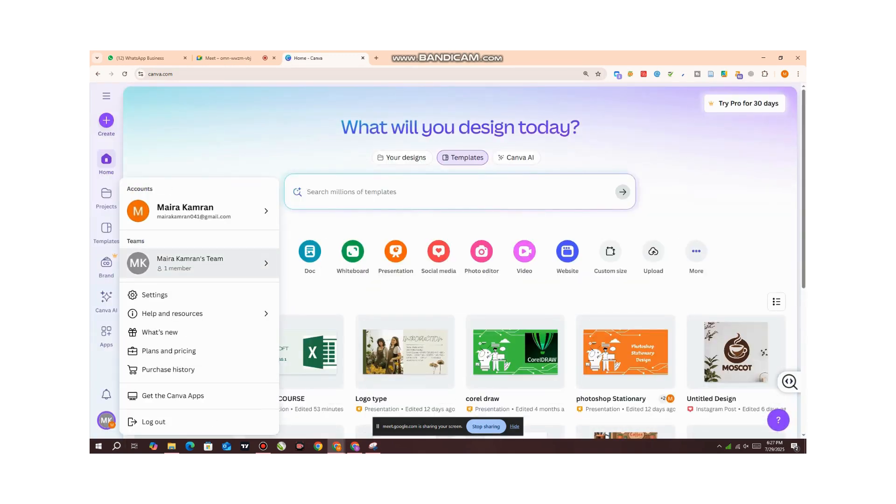
mouse_move(205, 263)
click(326, 361)
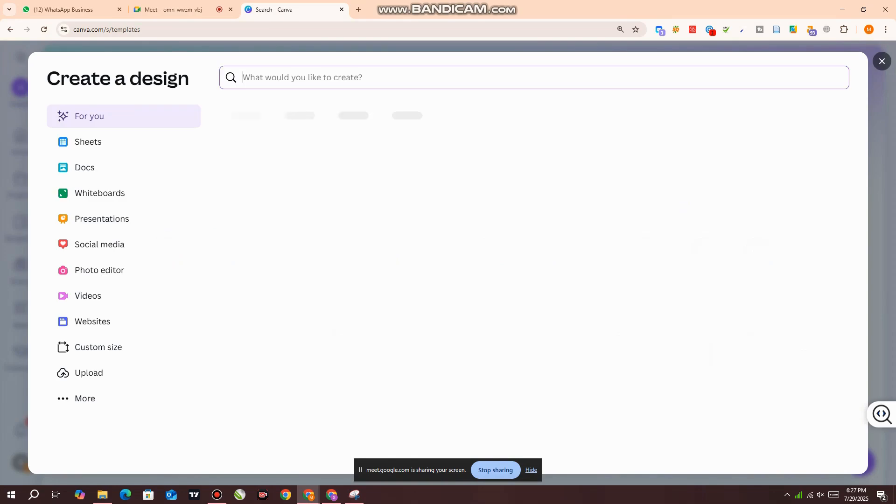
- Create a new custom-size design of 1000 × 1000 px
click(98, 346)
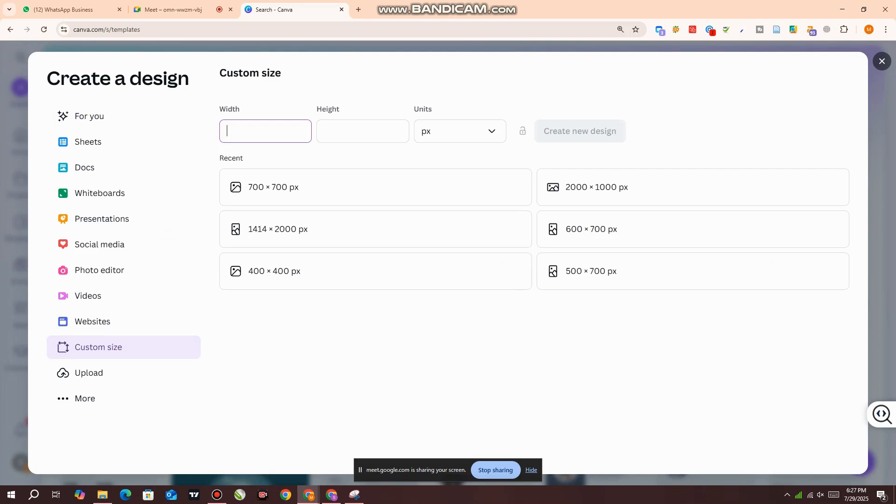
text(00)
key(Tab)
text(0)
key(BackSpace)
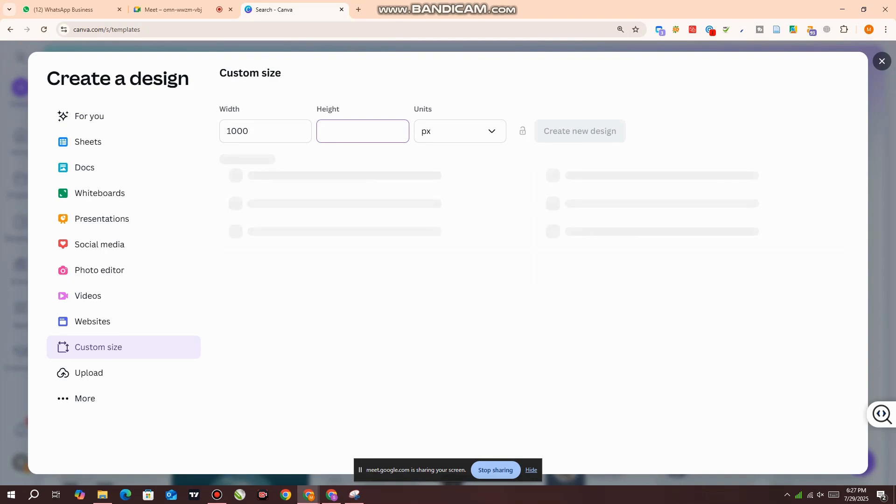
text(10)
key(BackSpace)
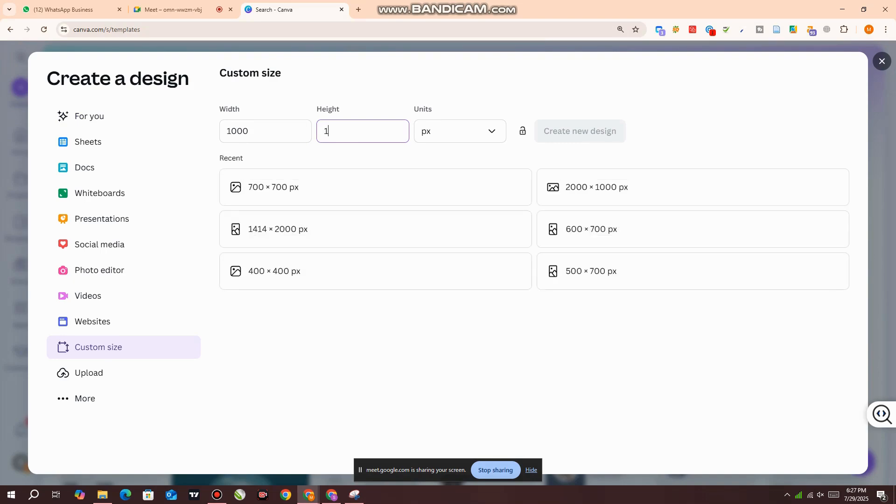
text(000)
key(Return)
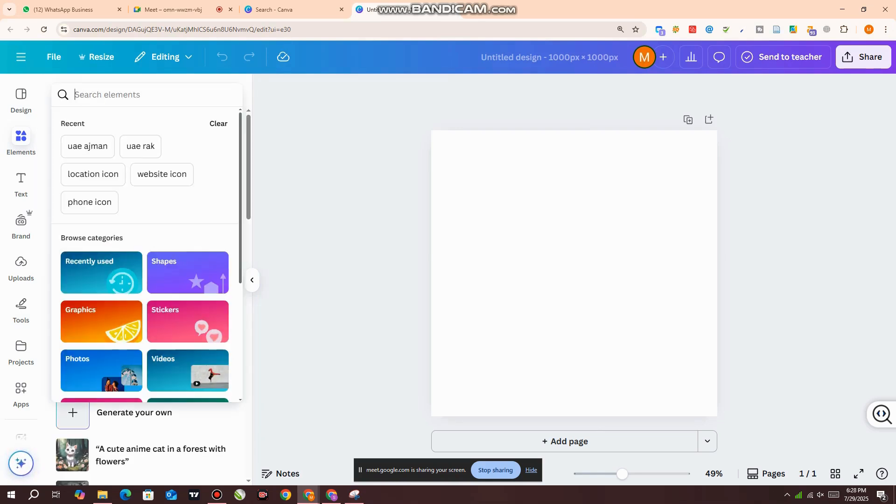
- Search the elements for "DIGITAL MARKETING" and restrict the results to photos
text(DIGIT)
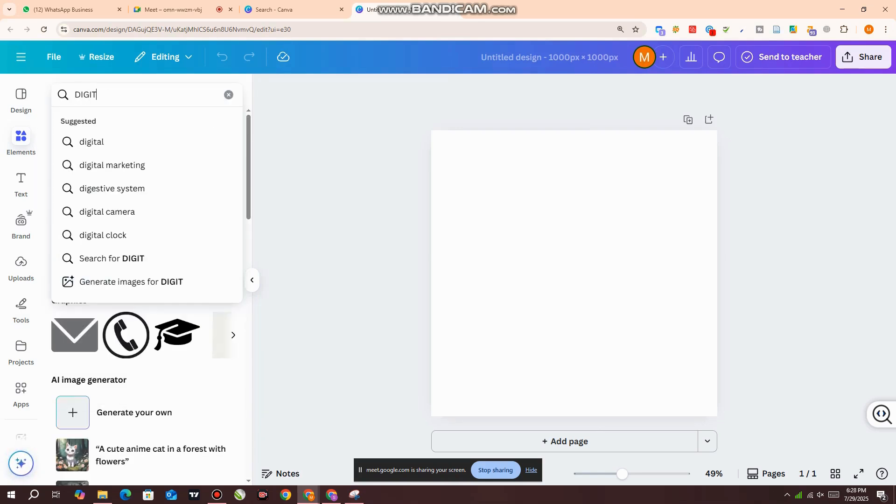
text(AL MAR)
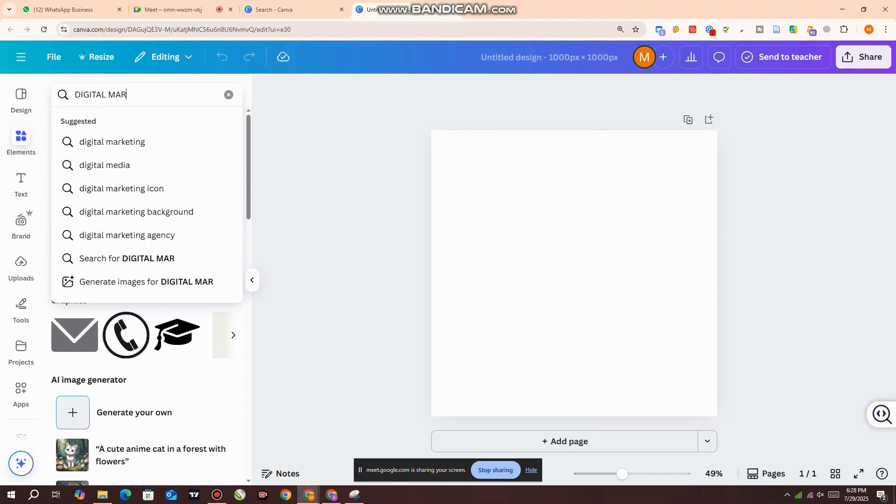
text(KETING)
key(Return)
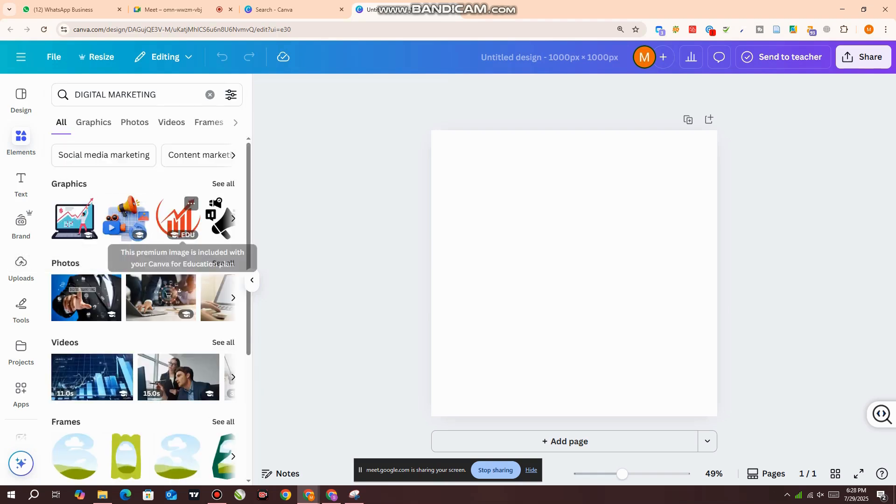
click(134, 122)
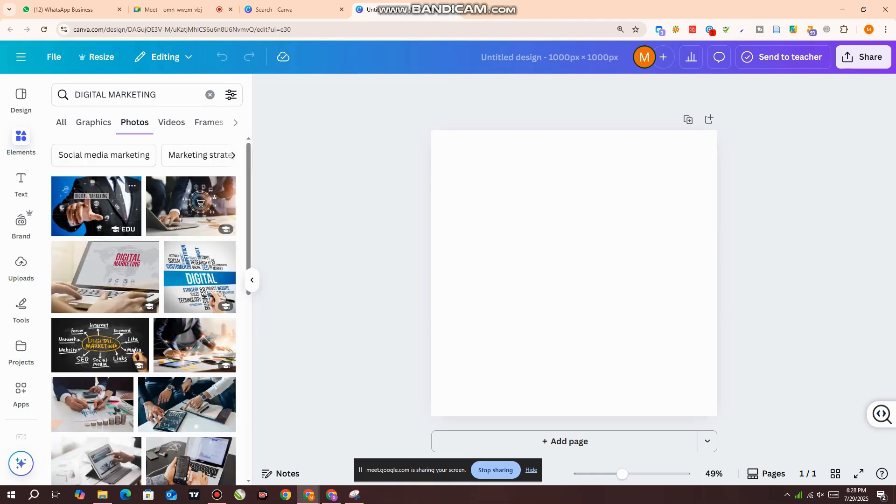
- Add the photo of a suited man pointing at "DIGITAL MARKETING", align it to the page's upper-left corner and enlarge it to full width
click(96, 205)
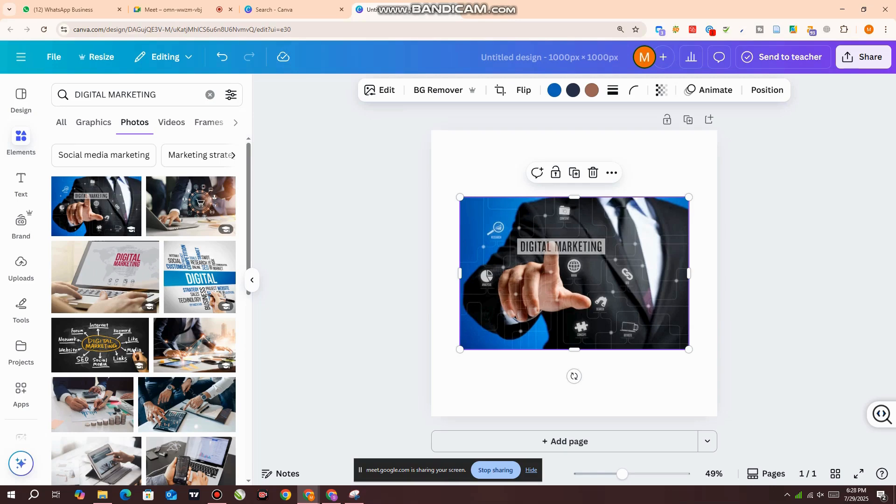
drag(575, 274, 546, 207)
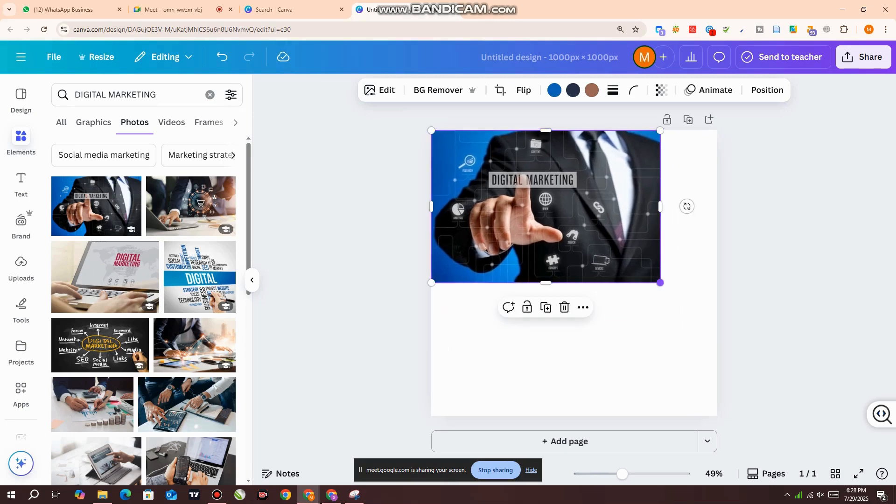
drag(660, 282, 718, 321)
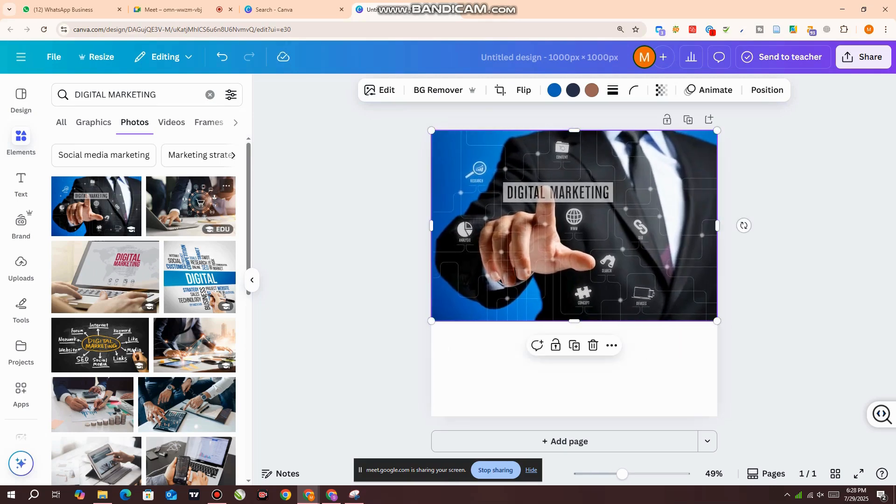
- Add the photo of hands around a tablet and notebook, widen it across the page and align it with the page's lower edge
click(186, 404)
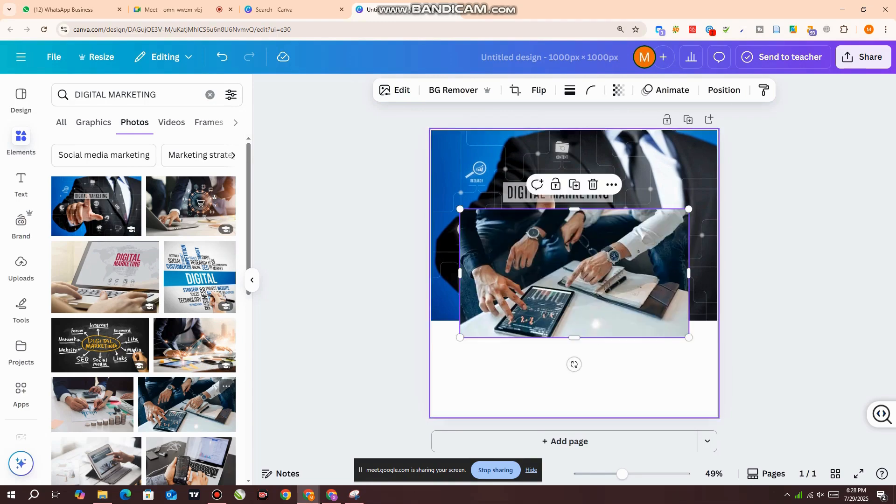
drag(575, 271, 546, 364)
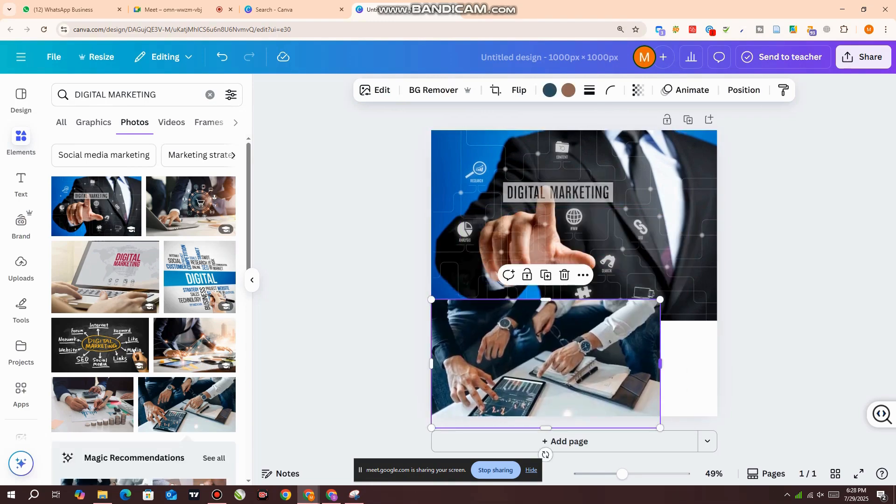
drag(660, 363, 725, 364)
drag(667, 369, 668, 357)
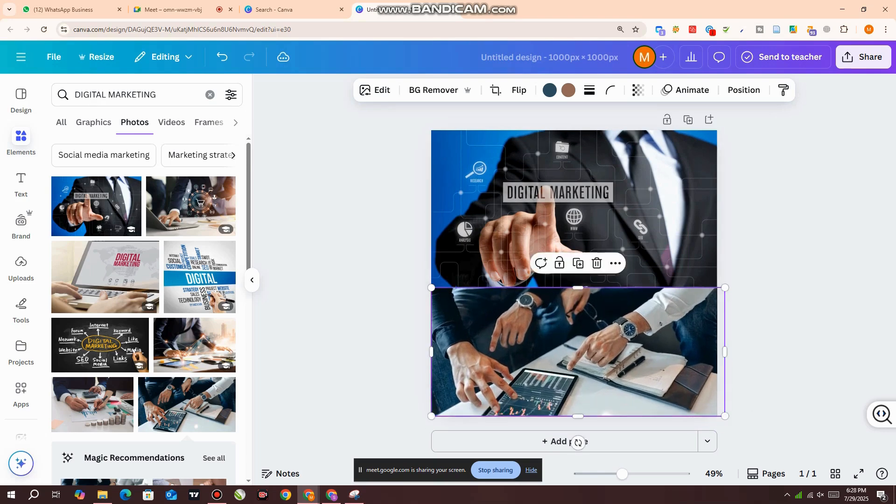
- Crop the tablet and notebook photo from its upper edge so more of the suited man photo above shows
click(789, 322)
click(579, 306)
drag(578, 288, 578, 322)
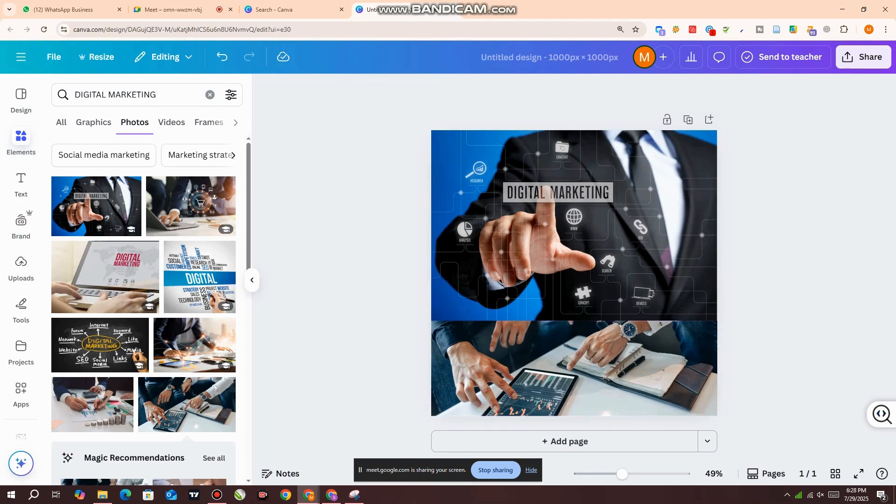
- Download the design as a PNG at 0.75 size (750 × 750 px) with the file size limited to 100 KB
click(863, 56)
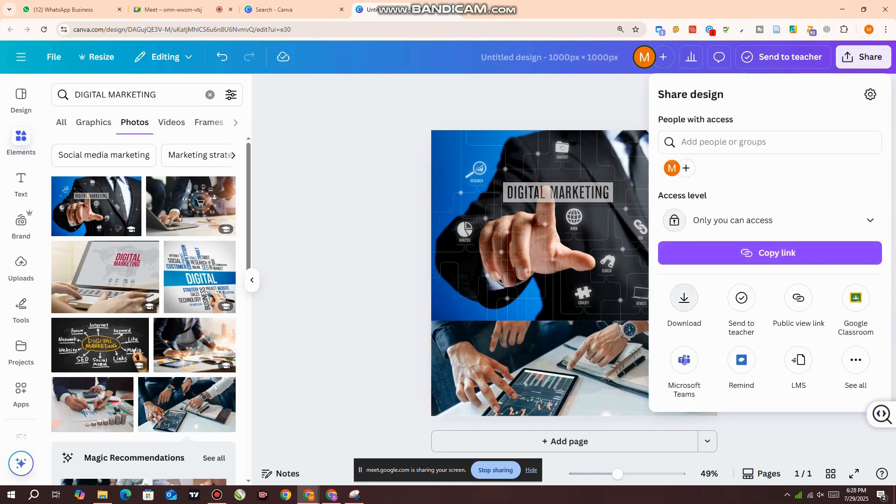
click(685, 297)
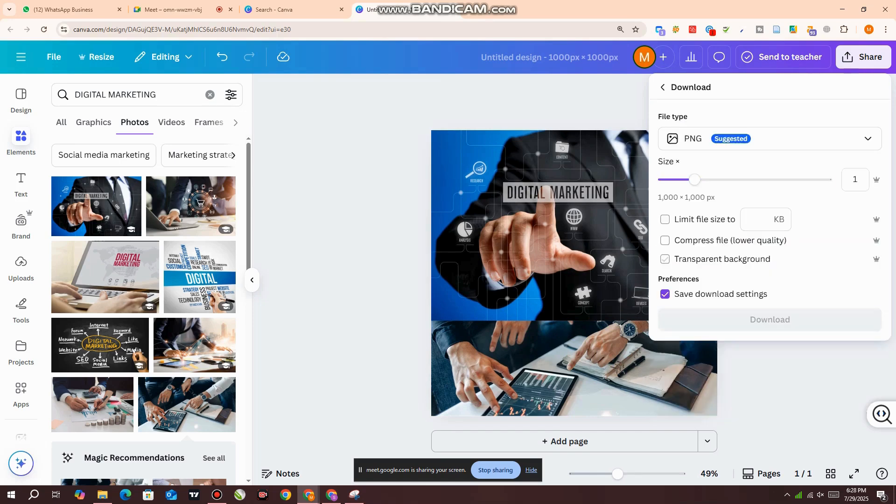
click(665, 219)
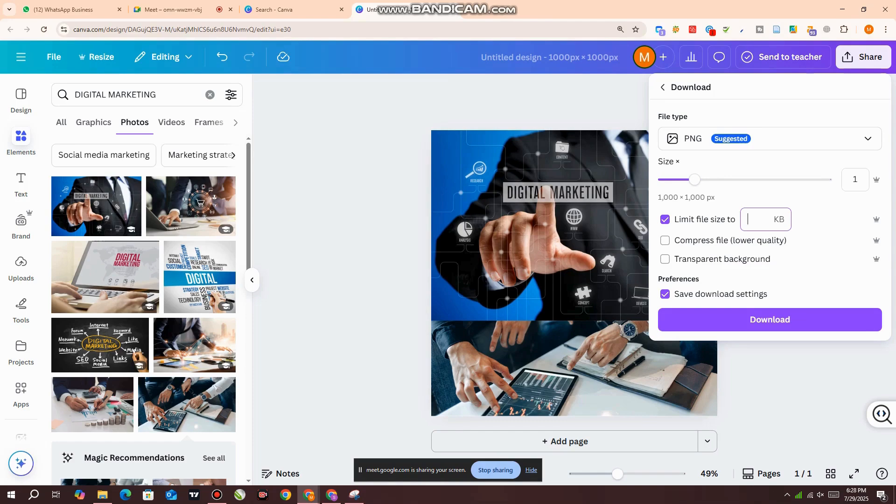
text(100)
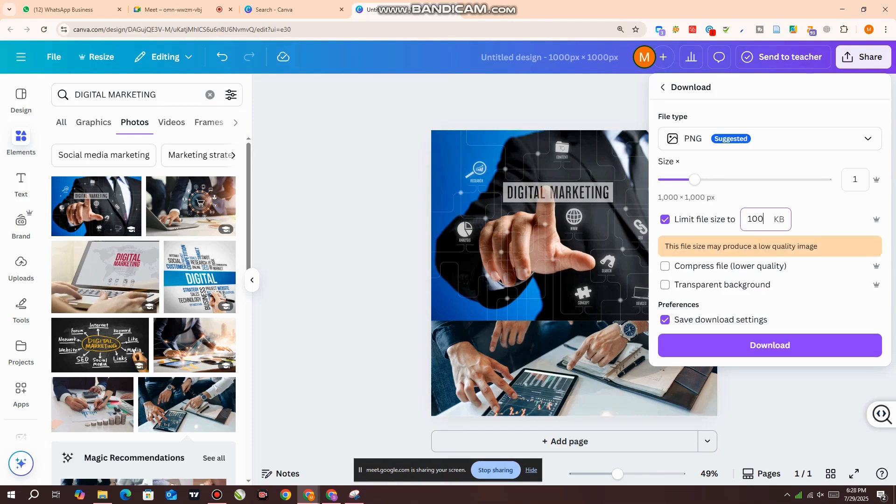
drag(695, 180, 687, 180)
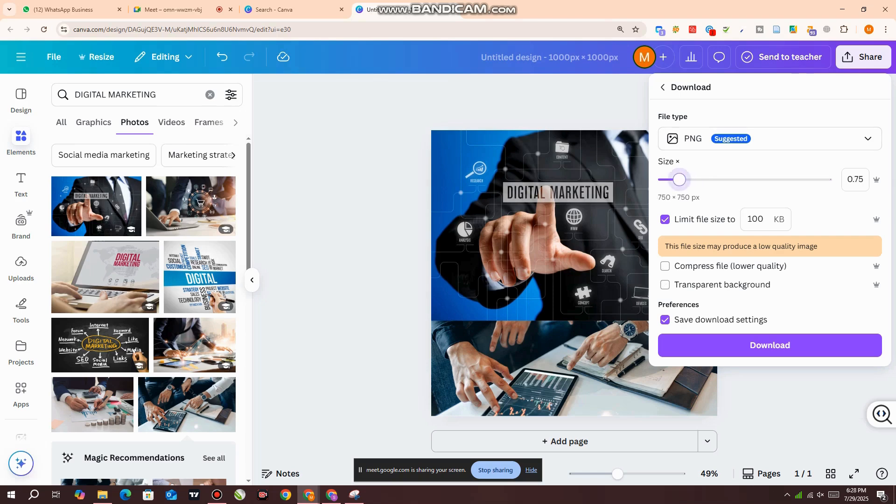
click(676, 347)
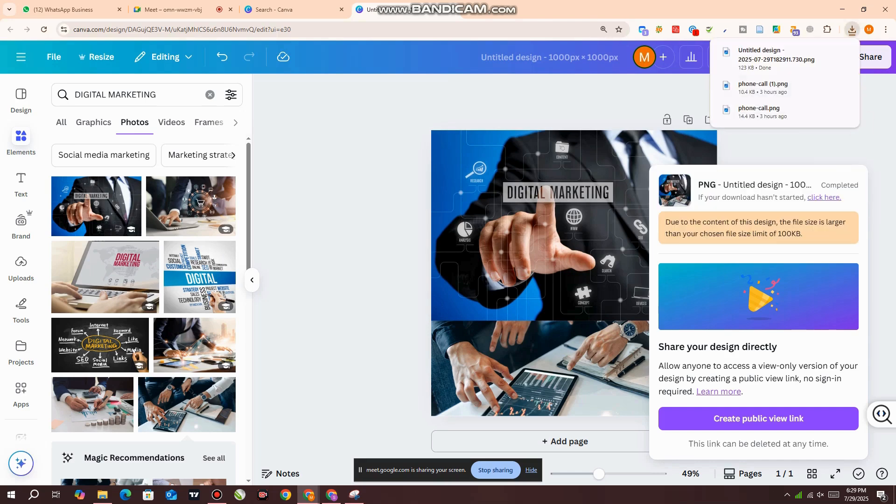
- Download the design again as a JPG at 750 × 750 px with reduced quality
click(870, 57)
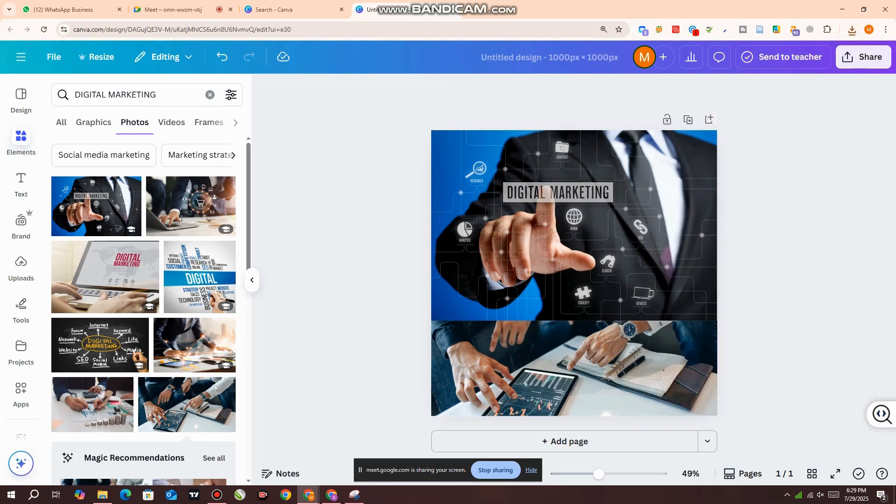
click(870, 57)
click(684, 297)
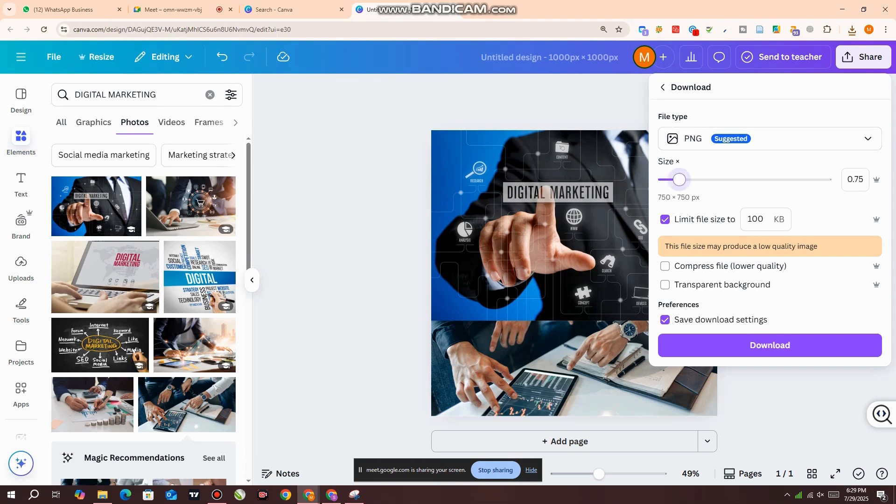
drag(680, 179, 671, 180)
click(686, 139)
click(695, 175)
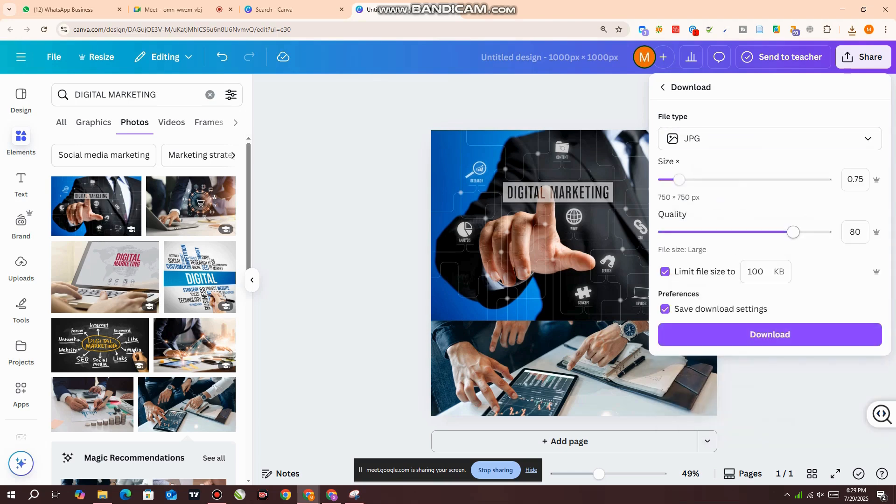
drag(794, 232, 698, 232)
click(770, 334)
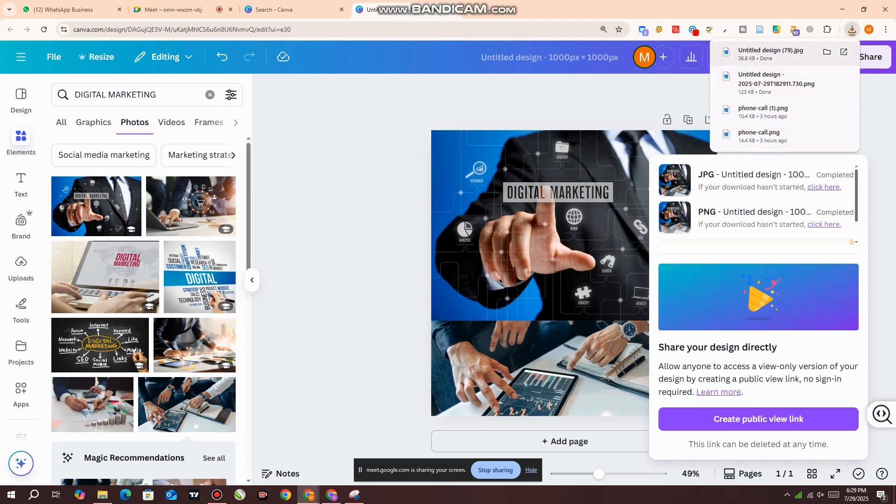
- Switch to the WordPress post editor, add an empty paragraph below the introduction and upload the JPG "Untitled design (79)" as media
click(332, 495)
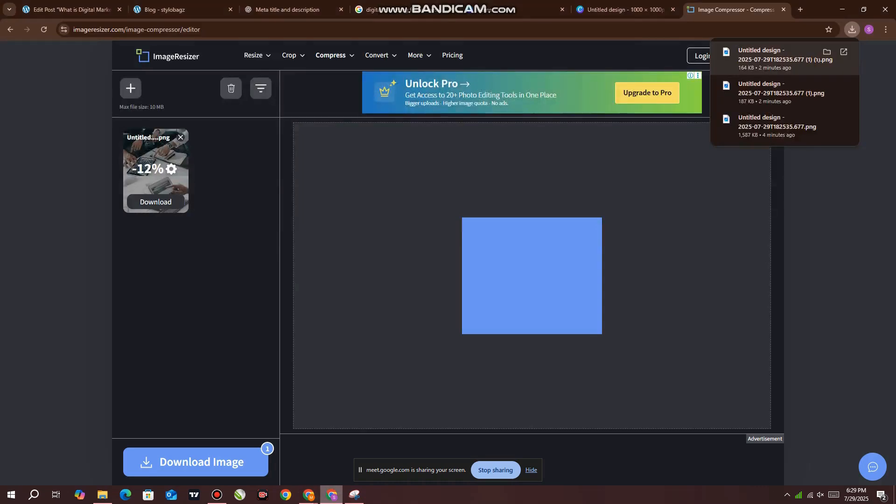
click(72, 9)
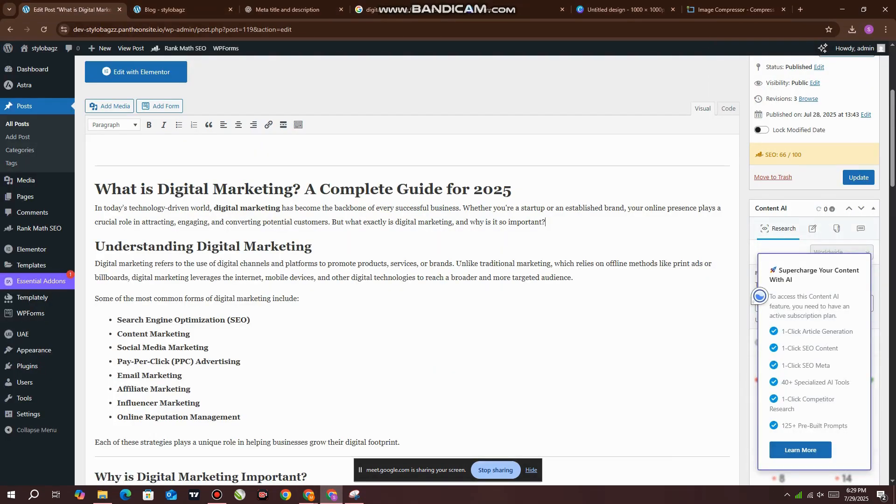
key(Return)
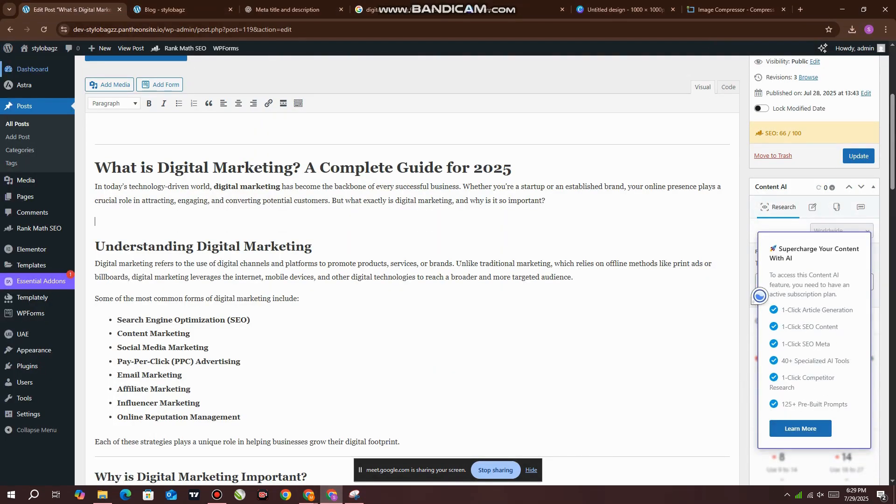
click(110, 84)
click(131, 86)
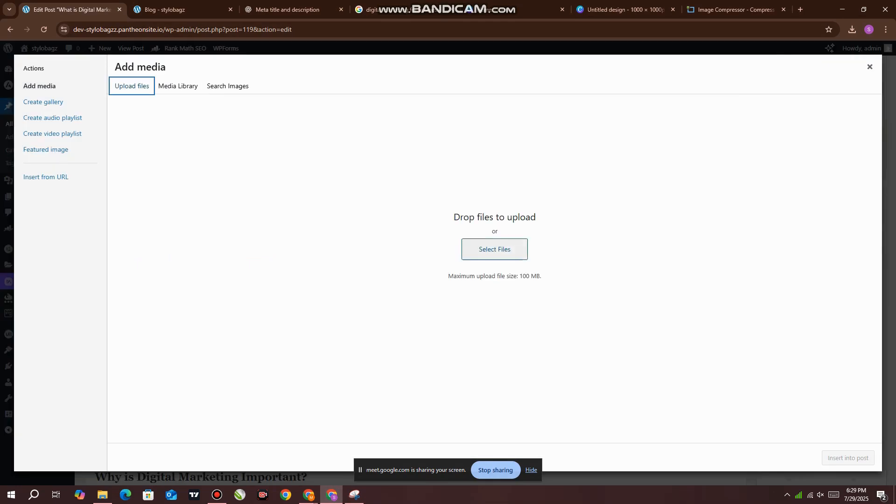
click(495, 249)
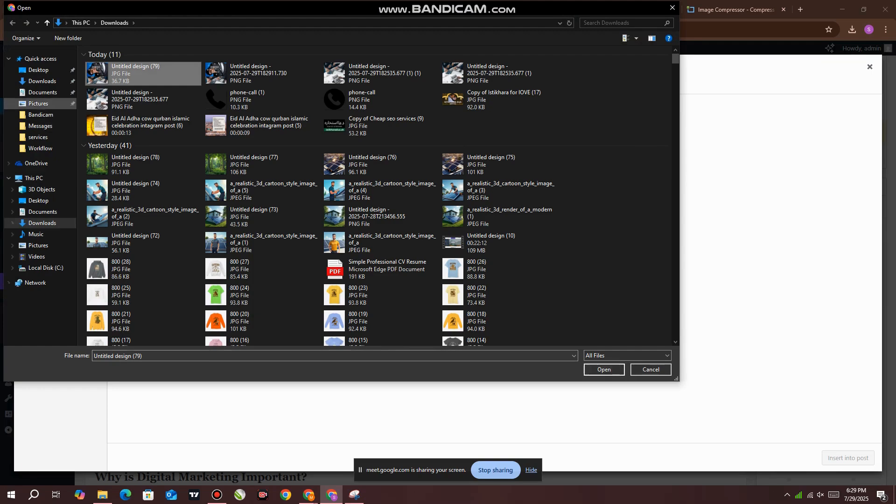
click(604, 369)
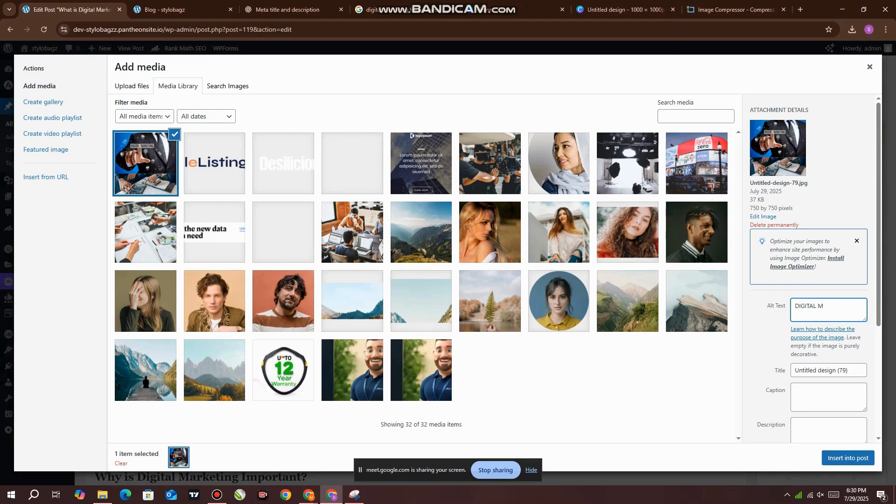
- Set the uploaded image's alt text to "DIGITAL MARKETING" and insert the image into the post
drag(767, 306, 784, 306)
click(779, 306)
text(ARKETING)
drag(850, 306, 794, 306)
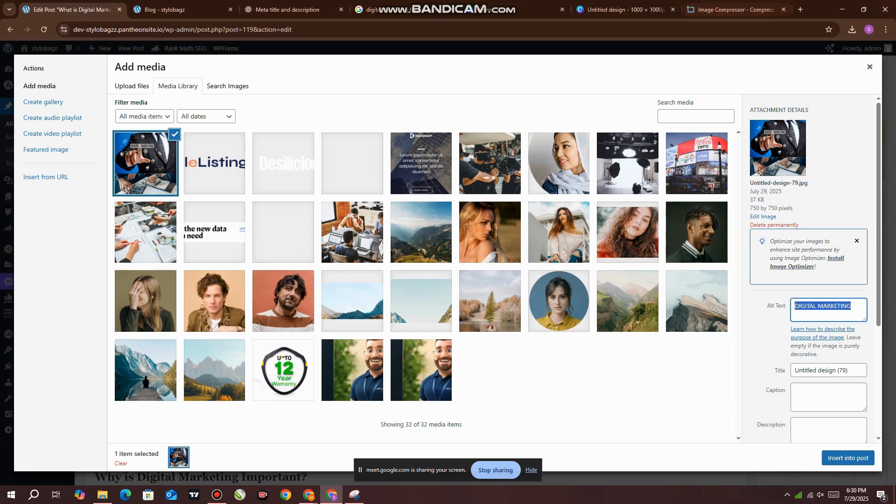
click(848, 458)
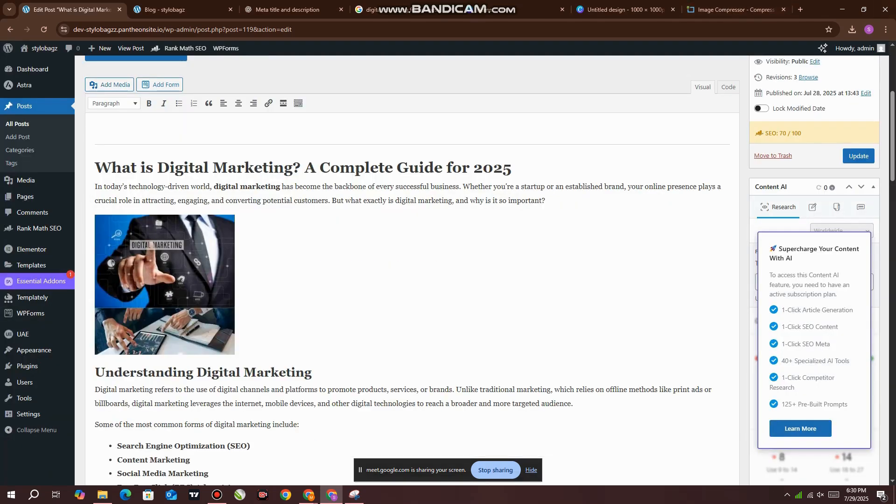
- Change the inserted image's display size to Full Size – 750 × 750 and update it
click(175, 266)
click(188, 201)
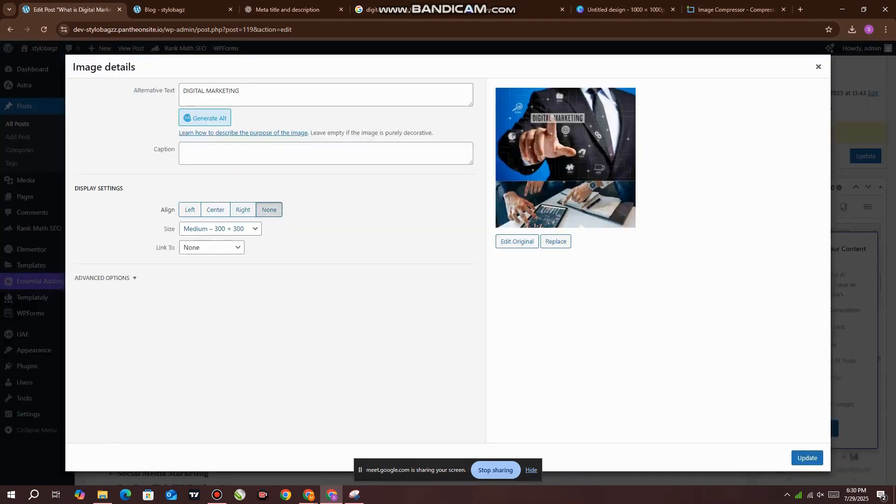
click(221, 229)
click(218, 266)
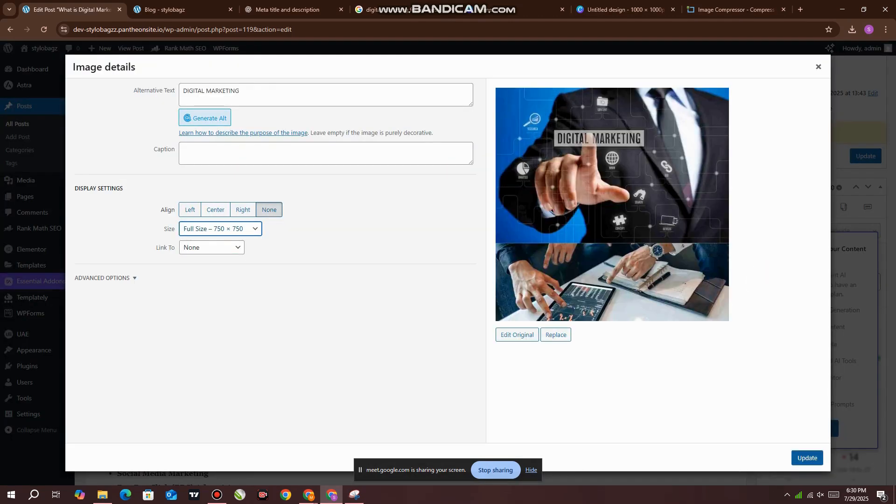
click(807, 458)
- Review the Rank Math Additional checks for focus keyword in subheadings, image alt attributes and keyword density
scroll(760, 199, down, 5)
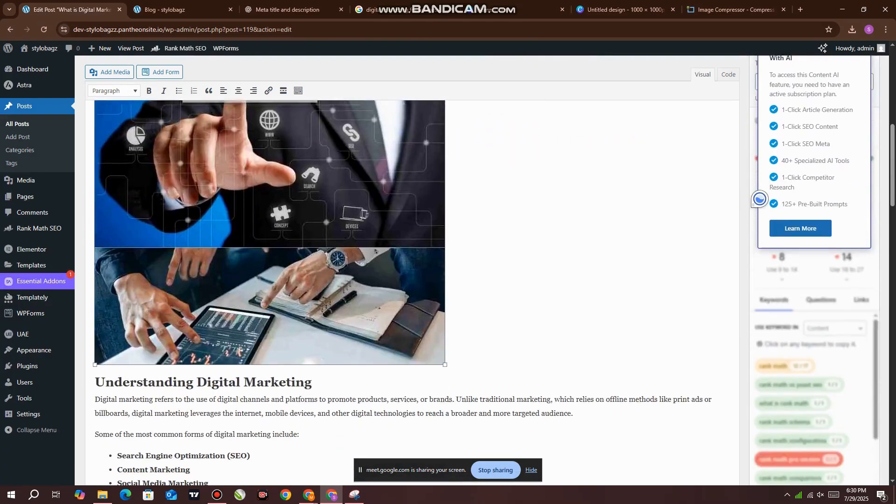
scroll(760, 198, down, 20)
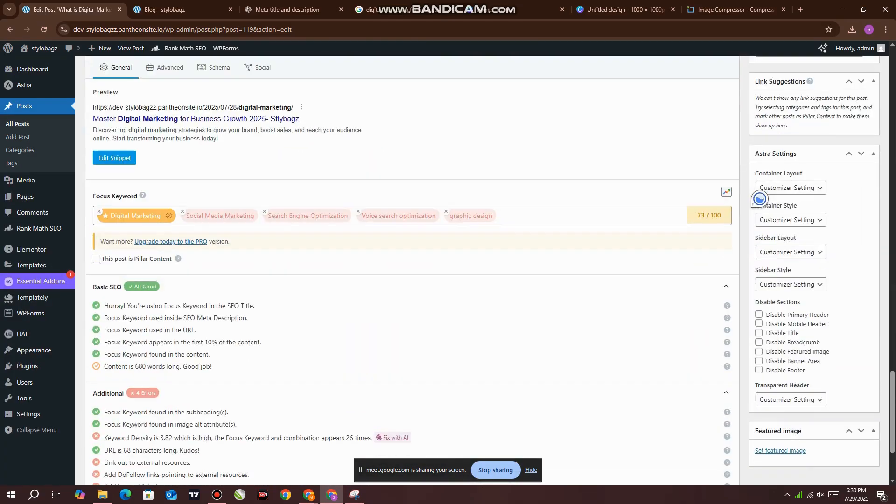
scroll(760, 199, down, 3)
mouse_move(104, 283)
mouse_down()
mouse_move(228, 283)
mouse_move(150, 295)
mouse_move(233, 296)
mouse_move(104, 283)
mouse_up()
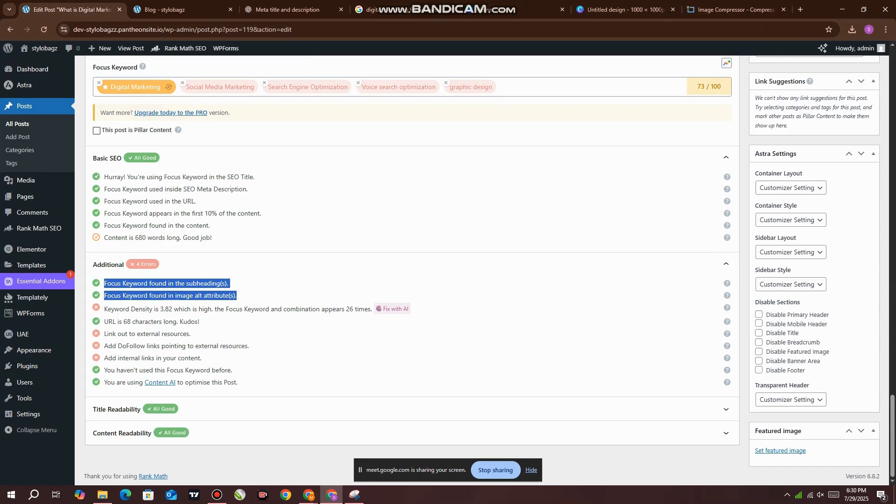
click(170, 290)
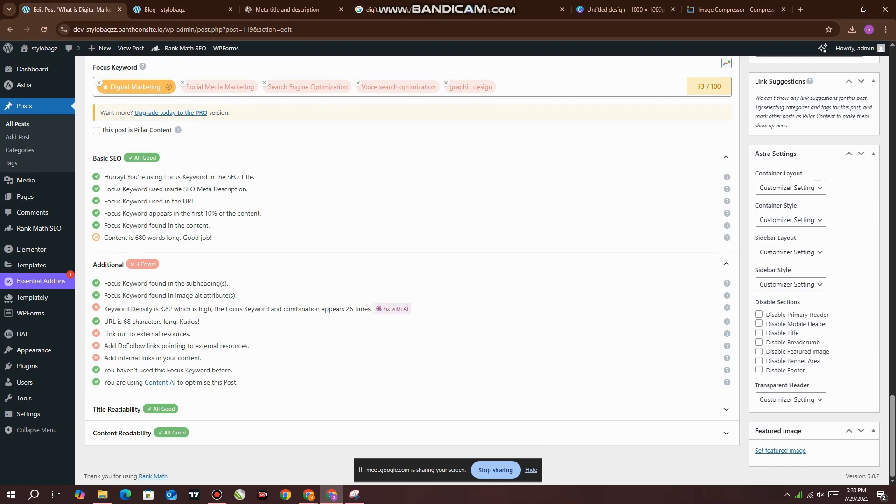
drag(237, 296, 174, 309)
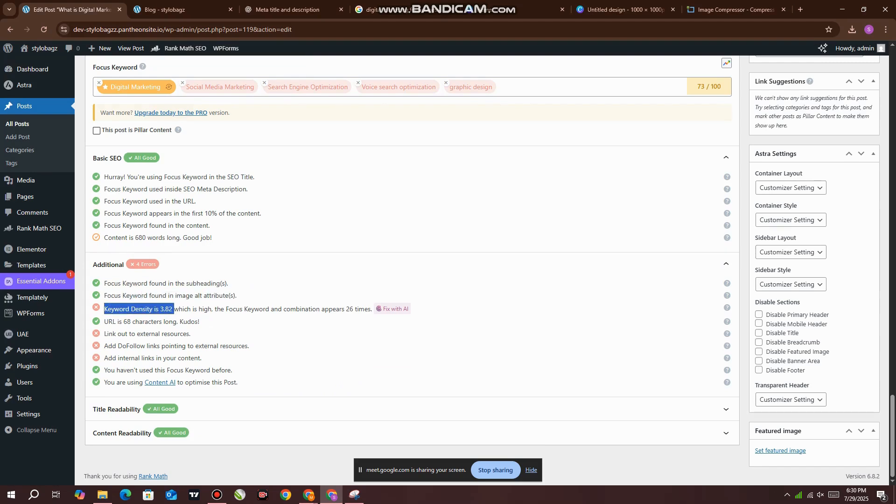
drag(345, 309, 368, 309)
drag(158, 309, 179, 309)
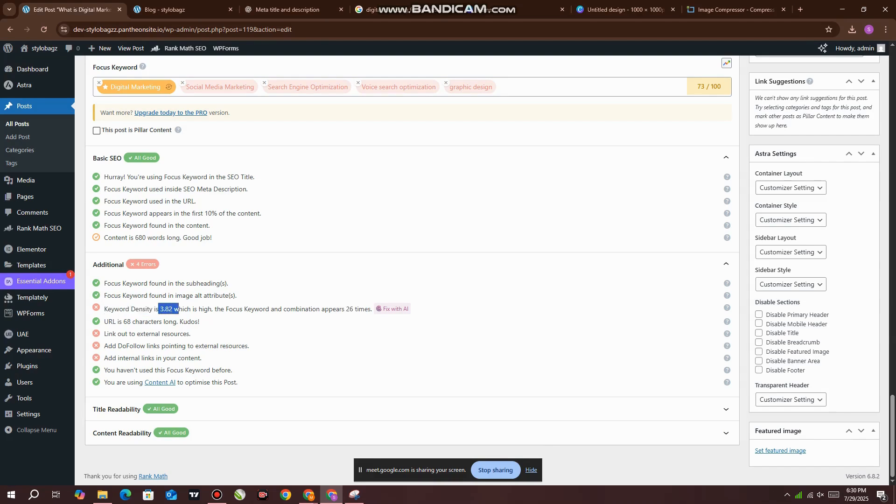
- Copy "Digital Marketing" from the post's main heading and search the page for it
scroll(407, 290, up, 20)
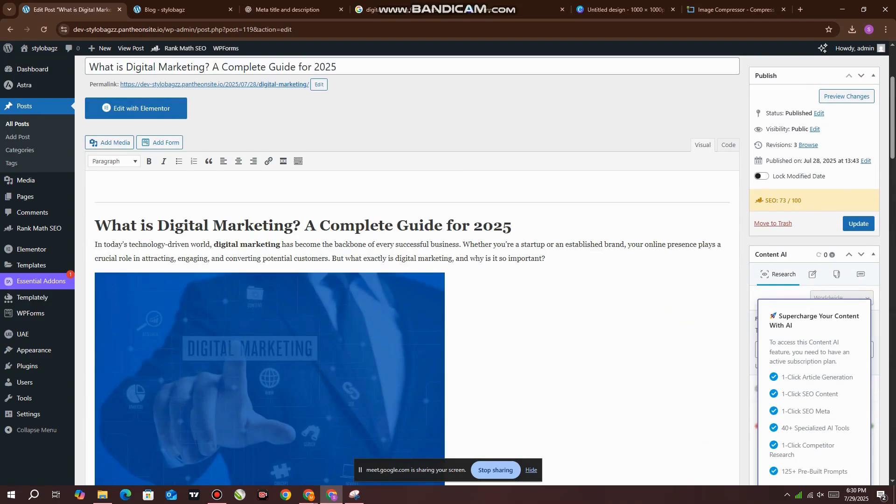
key(ctrl+f)
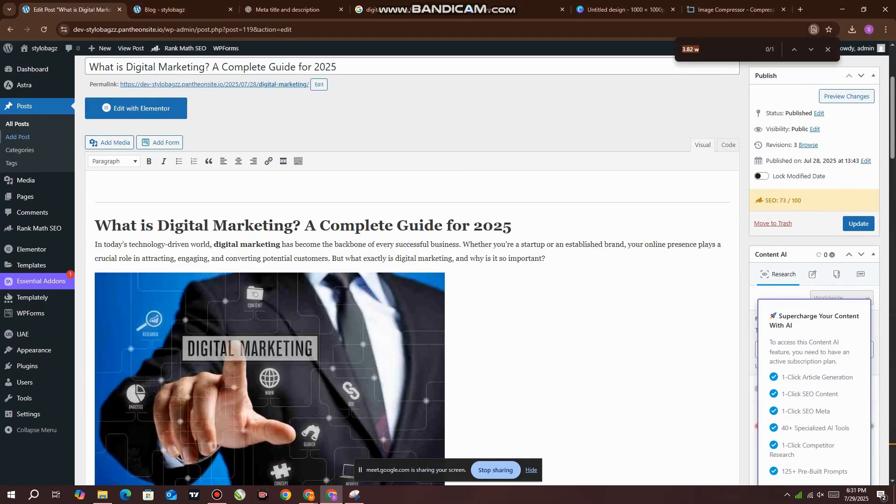
drag(158, 225, 293, 226)
key(ctrl+c)
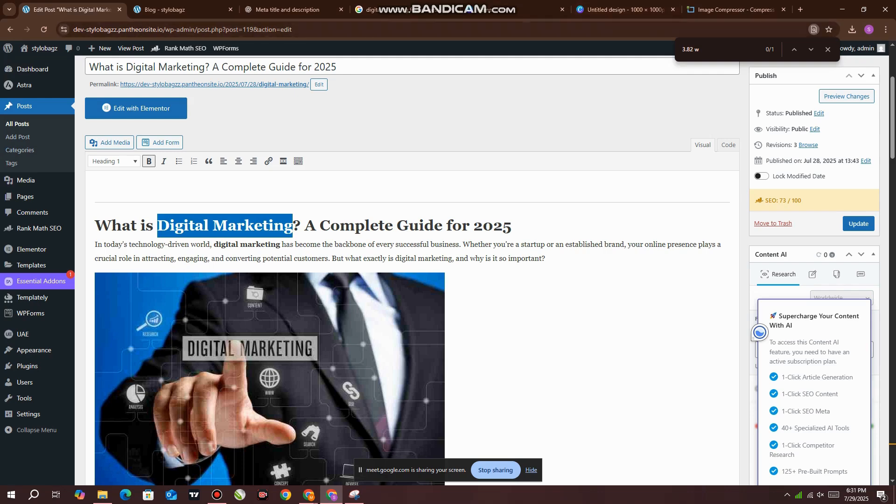
key(ctrl+f)
key(ctrl+v)
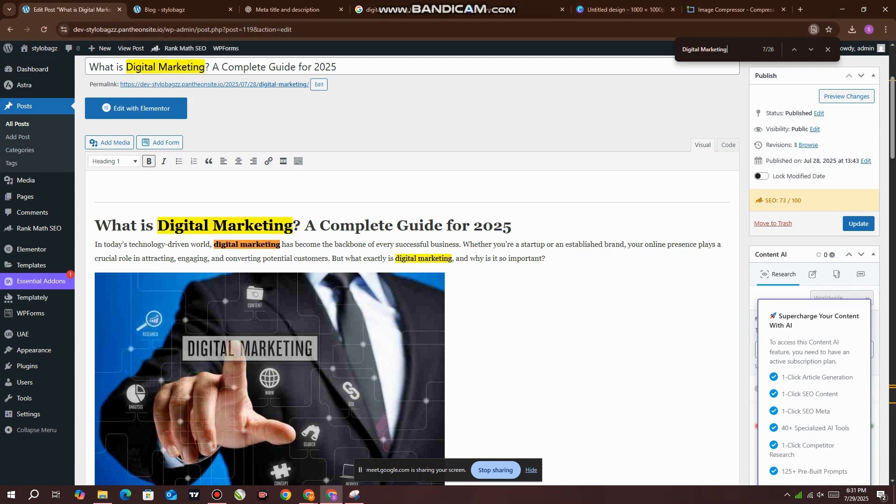
- Delete the word "digital" before "marketing" in the last sentence of the introduction paragraph
click(240, 245)
click(417, 258)
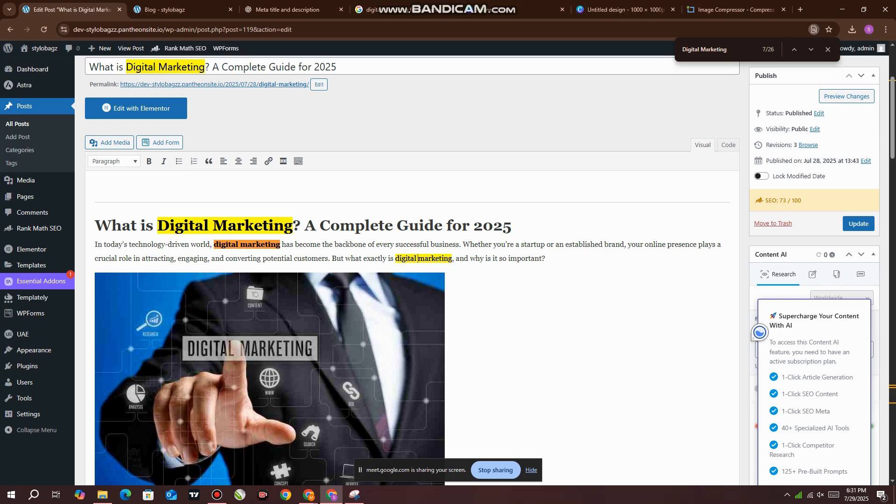
key(BackSpace)
key(BackSpace)
key(BackSpace)
key(BackSpace)
key(BackSpace)
key(BackSpace)
key(BackSpace)
key(BackSpace)
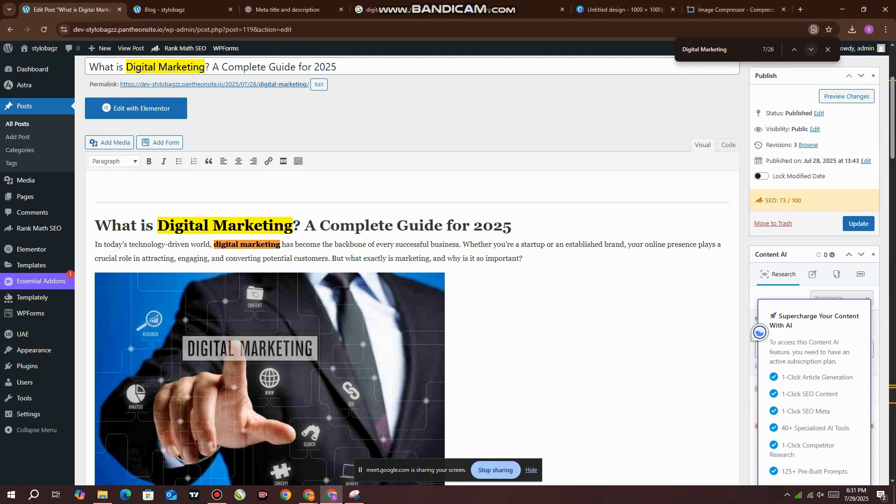
- Replace "Digital marketing" with "It" at the start of the paragraph under the Understanding Digital Marketing heading
key(Return)
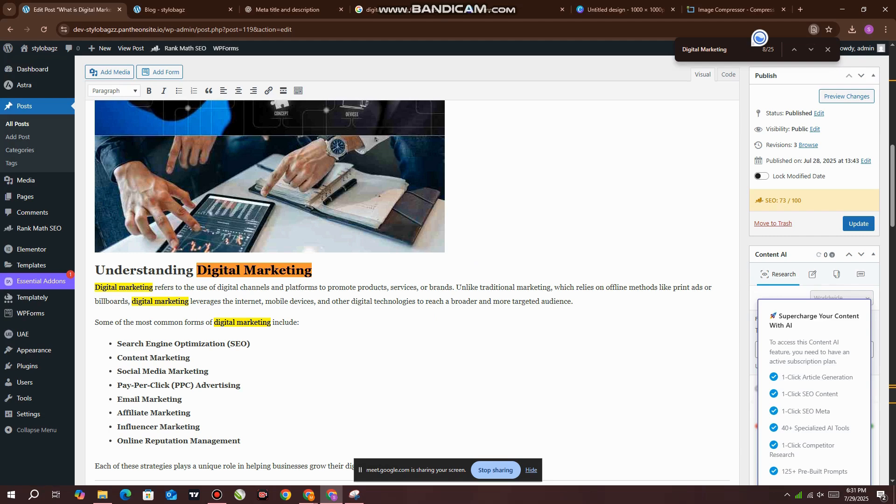
mouse_move(142, 287)
mouse_down()
mouse_move(158, 287)
mouse_move(142, 287)
mouse_up()
click(152, 287)
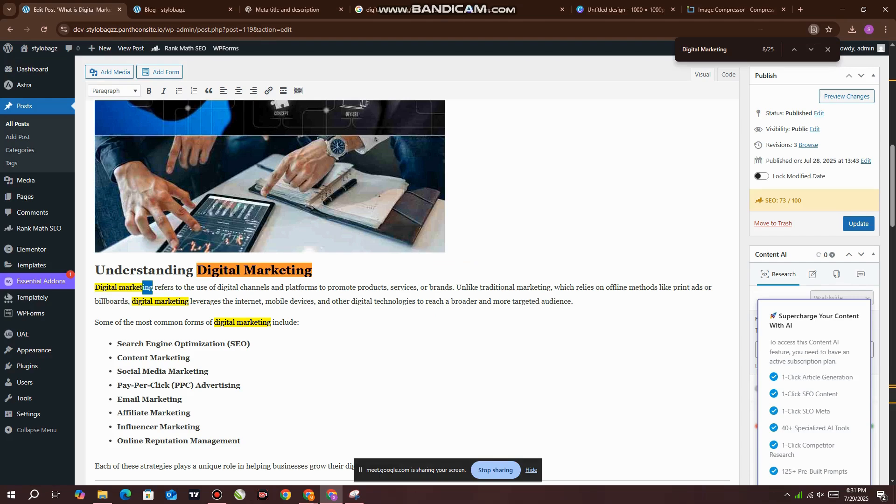
click(144, 287)
drag(153, 287, 95, 287)
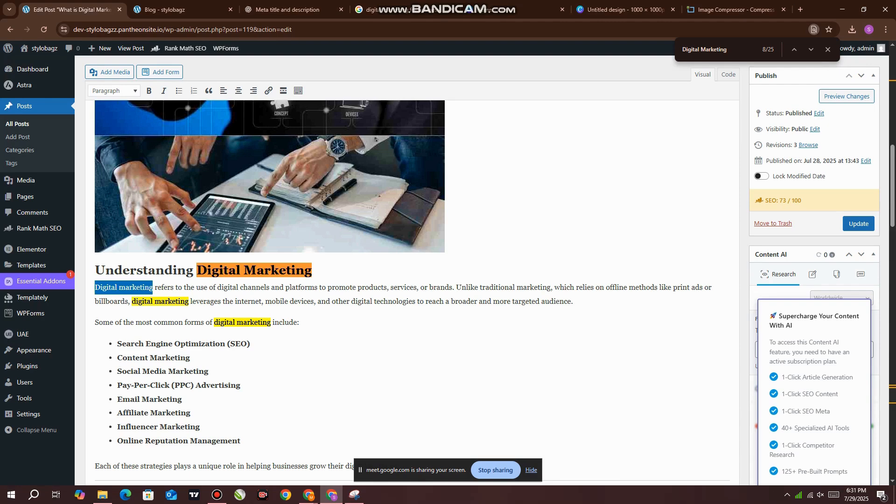
key(BackSpace)
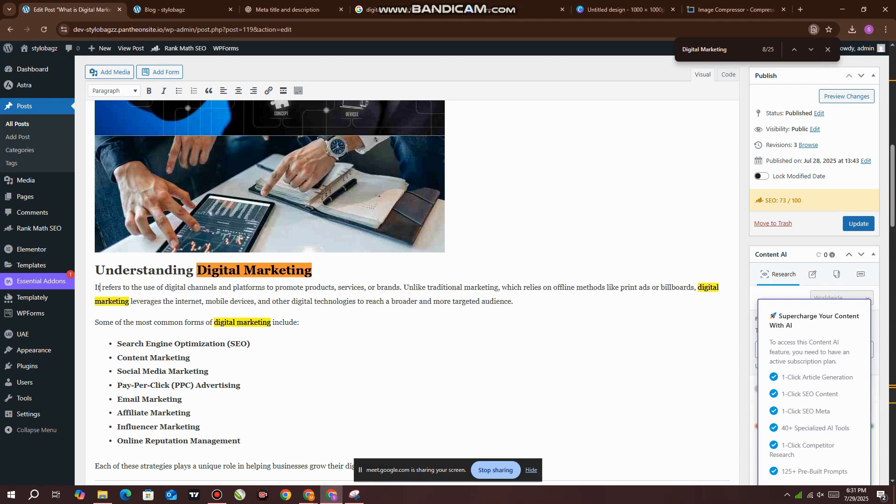
- Replace "digital marketing" after "billboards," with "marketing" in the paragraph under Understanding Digital Marketing
mouse_move(29, 265)
key(shift+Down)
key(shift+Down)
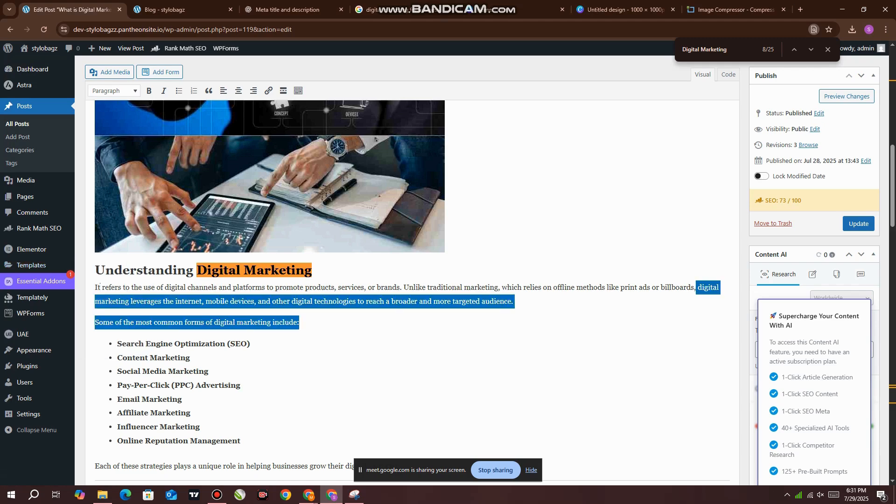
key(shift+Up)
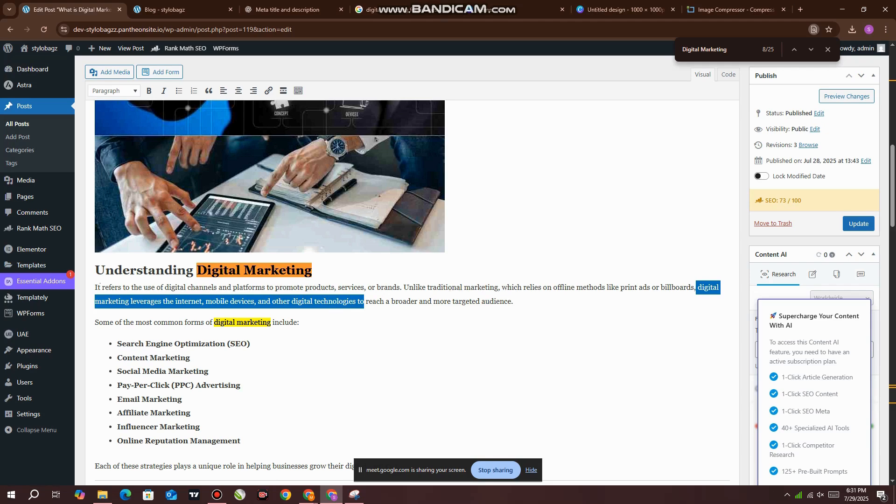
key(ctrl+shift+Left)
key(ctrl+shift+Left)
key(ctrl+shift+Left)
key(ctrl+shift+Left)
key(ctrl+shift+Left)
key(ctrl+shift+Left)
key(ctrl+shift+Left)
key(ctrl+shift+Left)
key(ctrl+shift+Left)
key(ctrl+shift+Left)
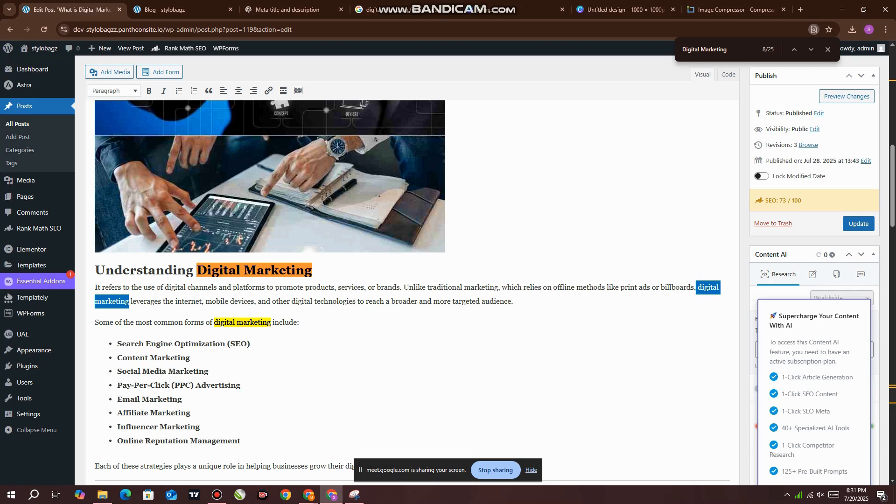
text(marketing)
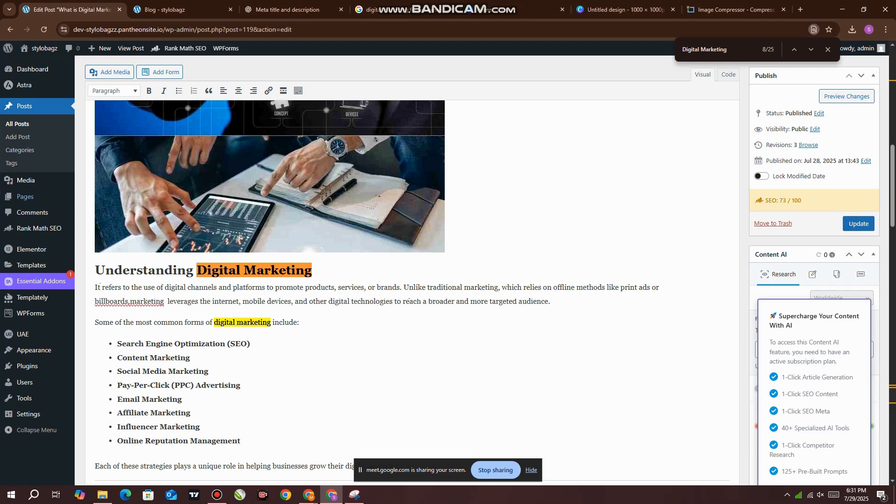
- Insert "and" between "digital" and "marketing" in the sentence introducing the most common forms
double_click(225, 323)
key(Right)
text(and)
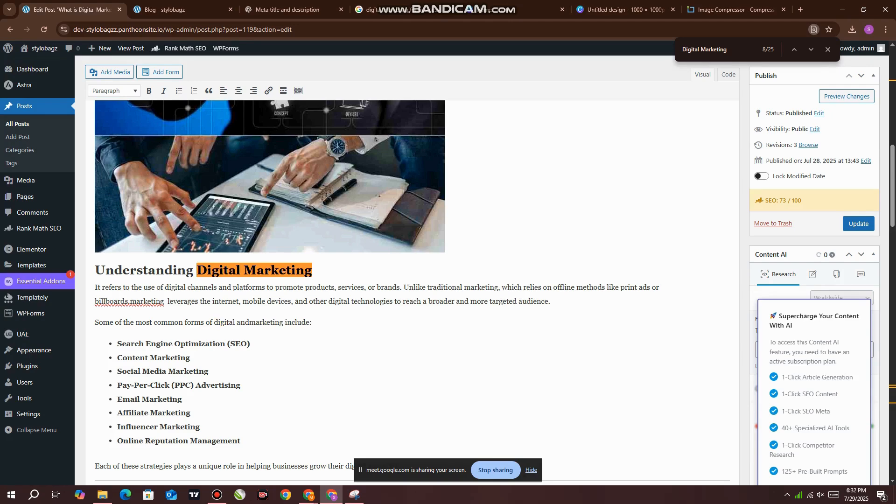
- Select "Digital Marketing" in the "Why is" heading, search Google for it in a new tab and look through the results and related searches
scroll(411, 280, down, 4)
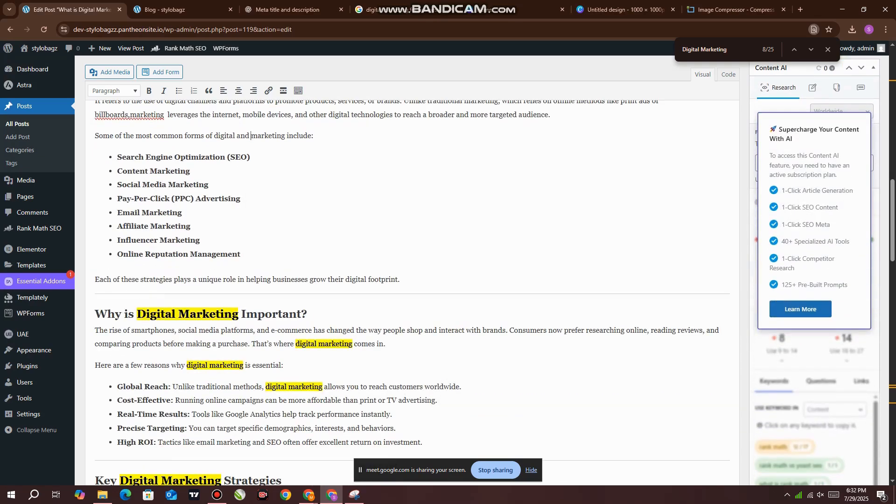
click(177, 313)
mouse_move(146, 313)
mouse_down()
mouse_move(243, 313)
mouse_move(134, 314)
mouse_up()
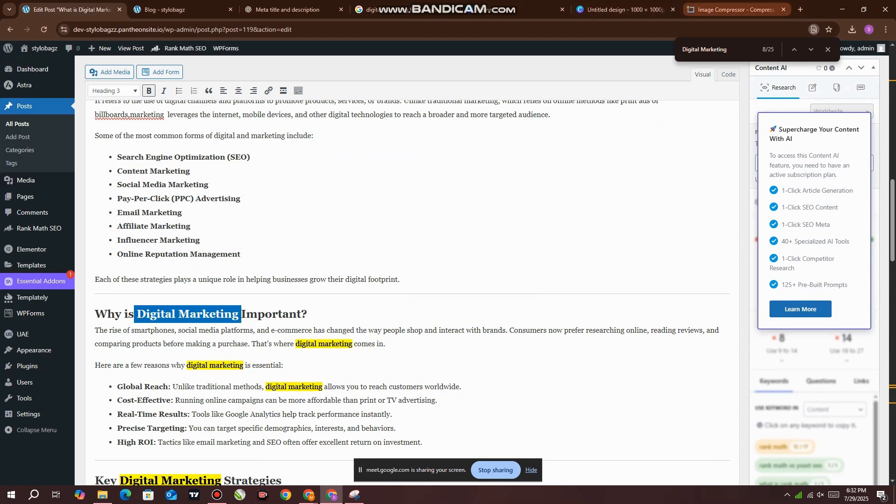
click(801, 9)
click(420, 174)
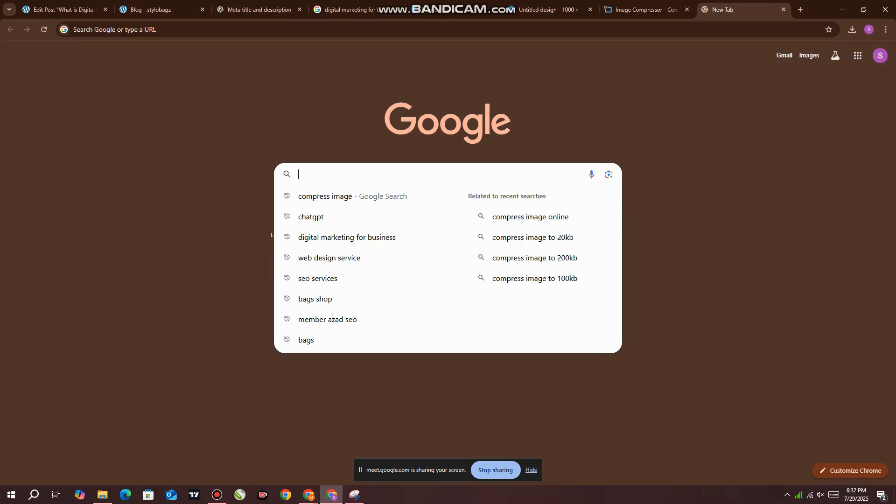
text(Digital Marketing)
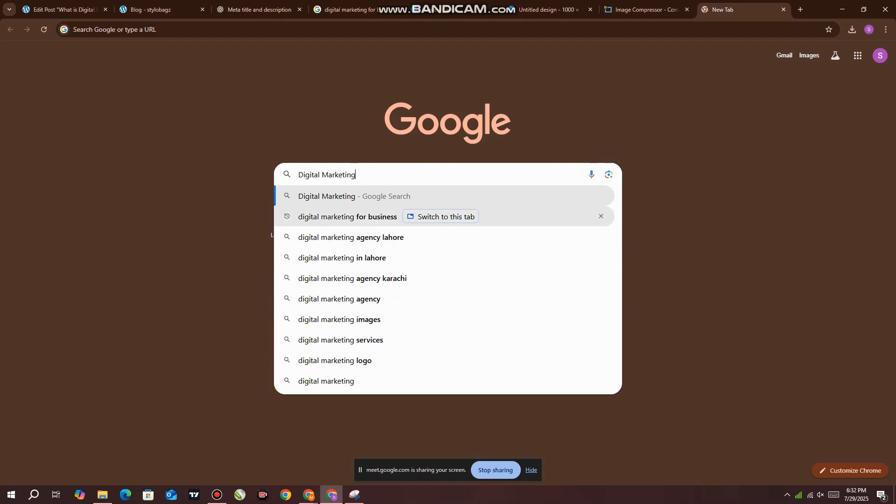
key(Return)
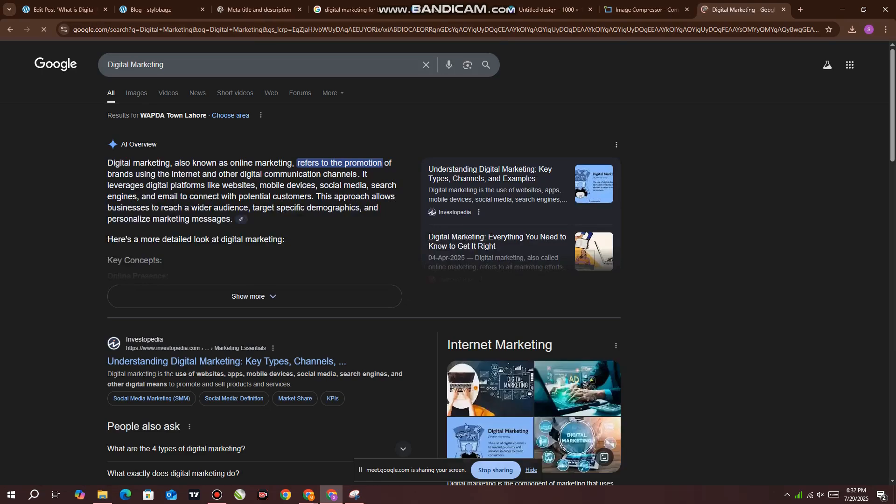
scroll(267, 287, down, 15)
scroll(268, 288, down, 10)
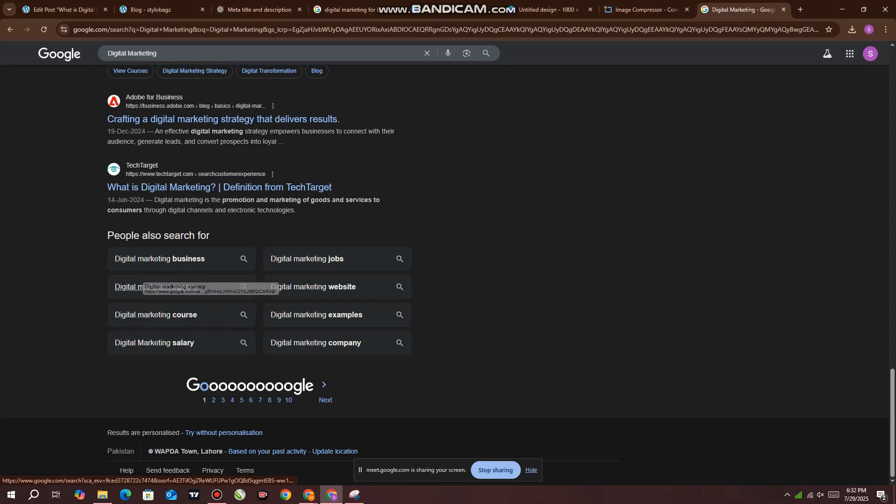
scroll(158, 259, up, 5)
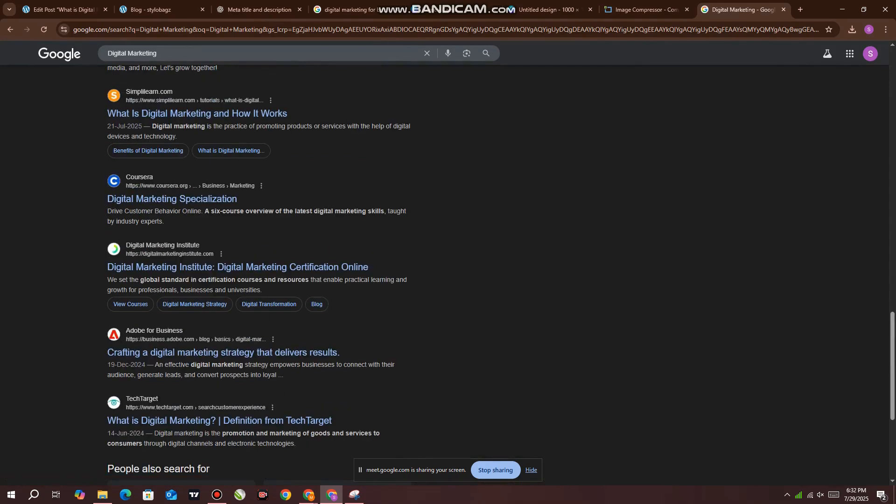
scroll(261, 275, up, 10)
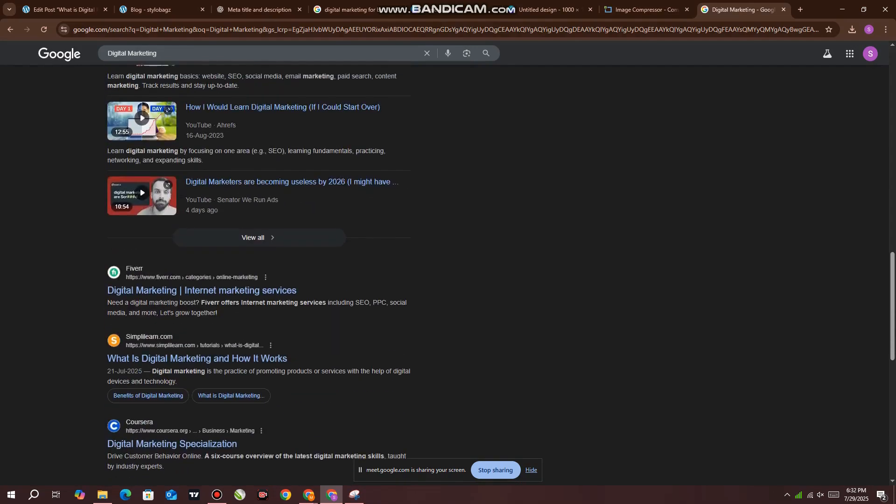
- Change the Google query to "Digital and Marketing" and look through the results down to the related searches
click(128, 53)
text(and)
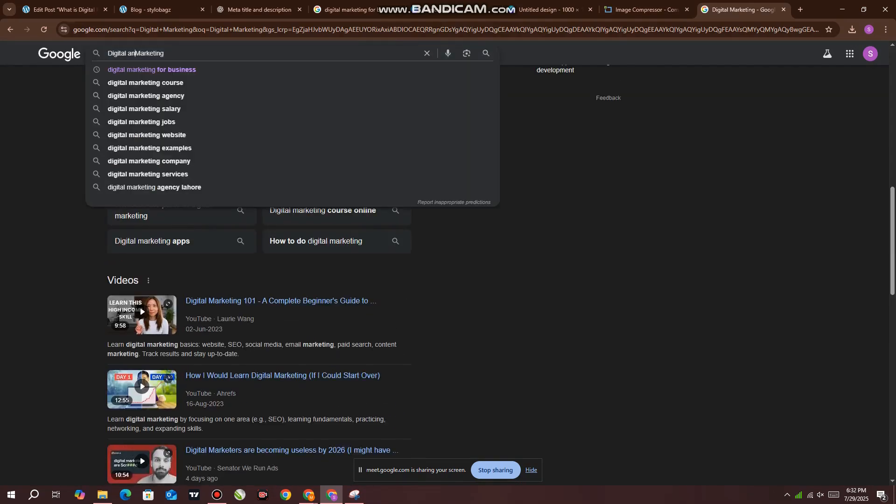
key(Return)
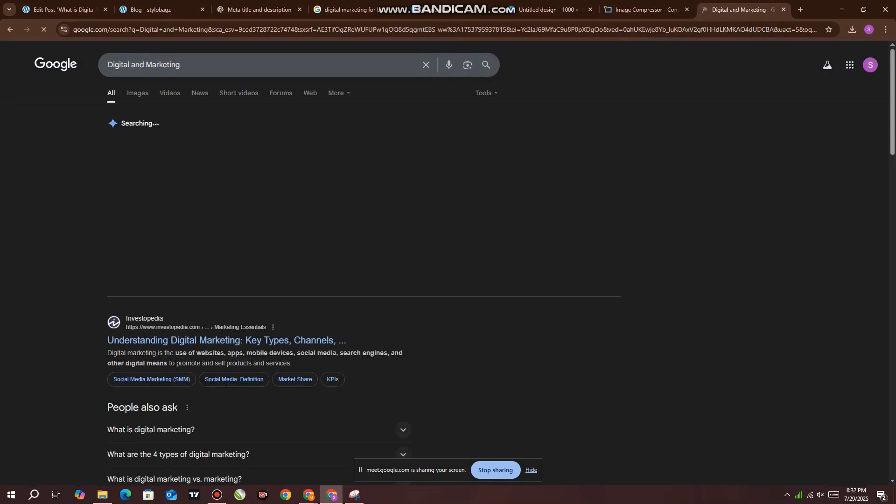
scroll(262, 261, down, 20)
scroll(308, 259, down, 1)
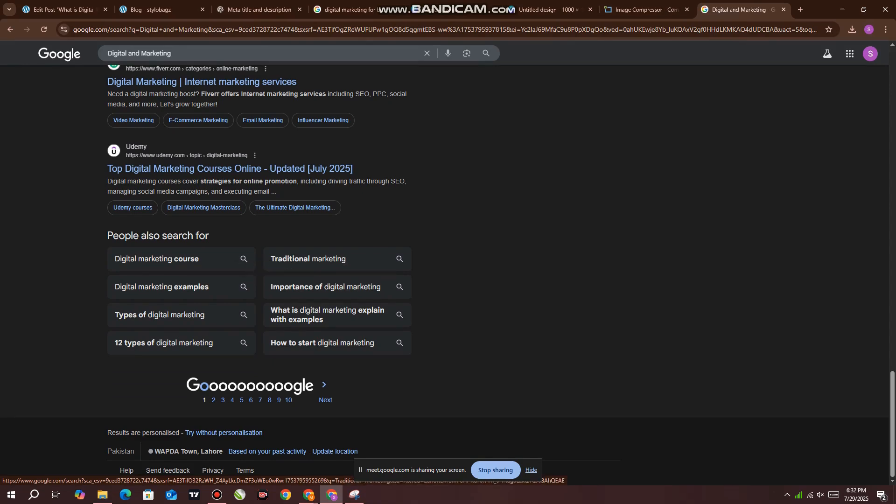
- Return to the post editor and check the keyword density entry in Rank Math's Additional checks
click(63, 9)
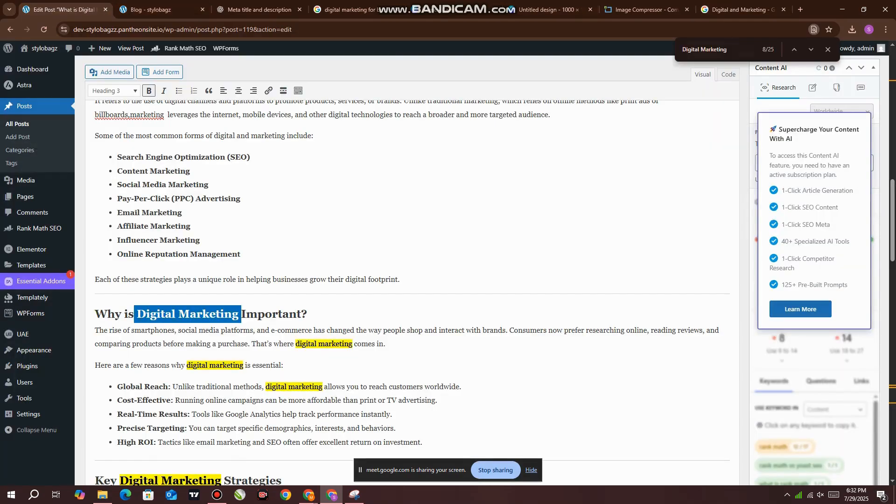
scroll(821, 65, down, 20)
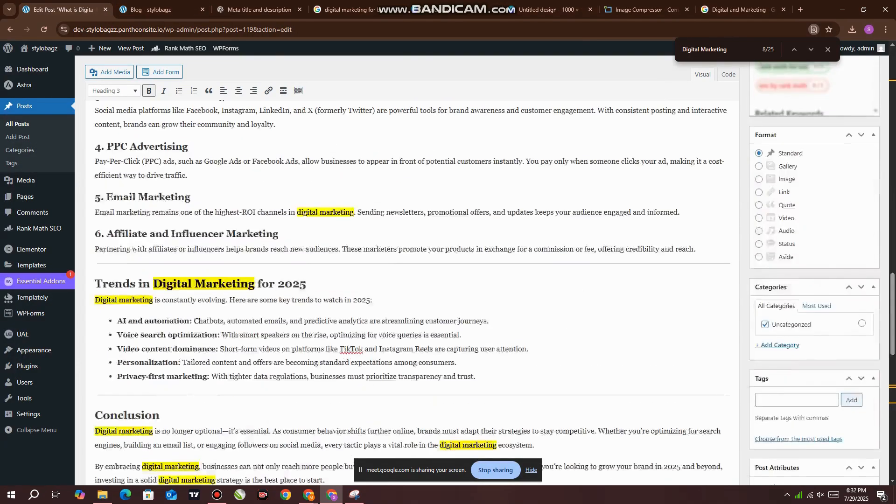
scroll(412, 271, down, 5)
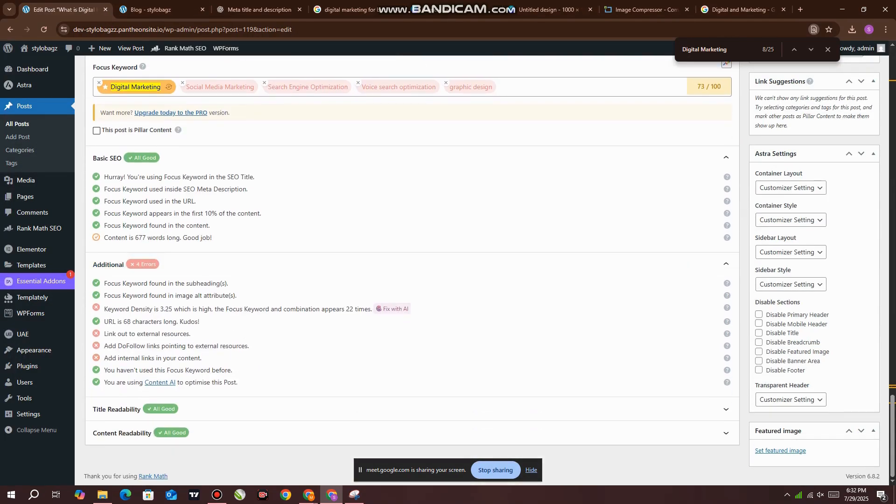
drag(345, 309, 355, 309)
- Split the Conclusion's keyword phrases by inserting "or" after "By embracing digital", "and" after "solid digital", and "or" before "marketing ecosystem"
scroll(410, 269, up, 6)
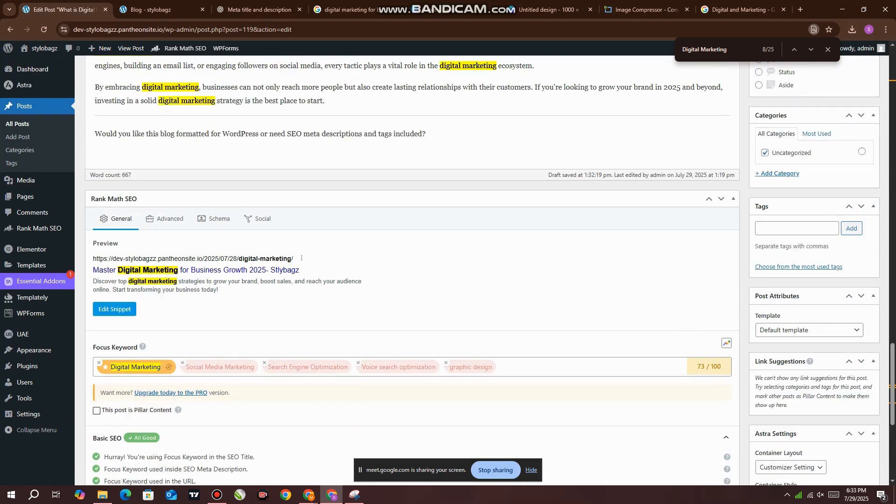
text(or )
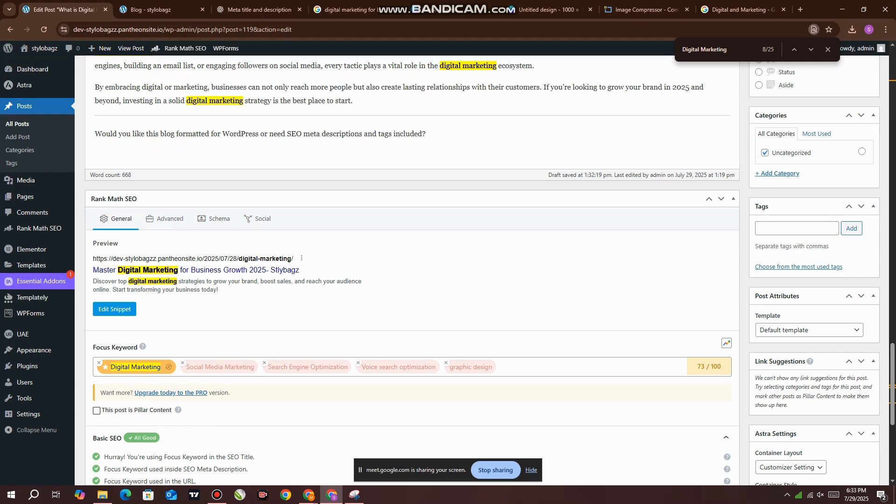
text(and )
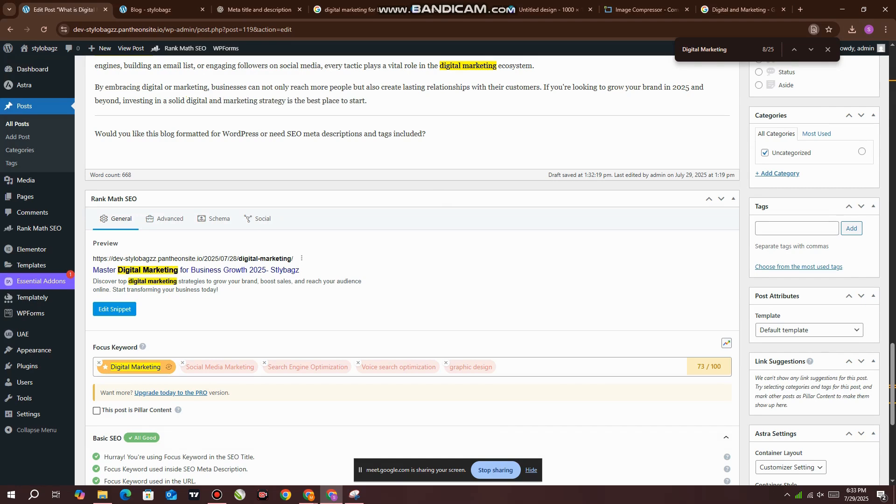
text(or)
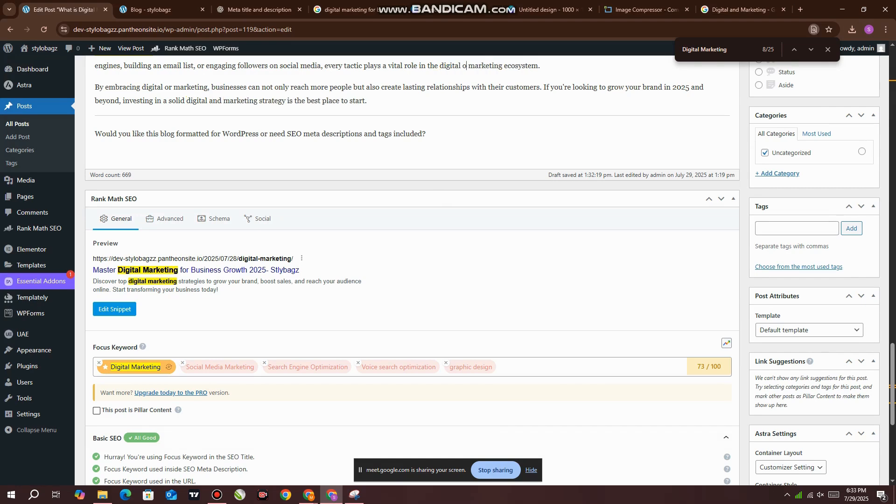
- Insert "or" between "Digital" and "Marketing" in the Trends heading and in the sentence directly below it
scroll(411, 268, up, 6)
click(191, 184)
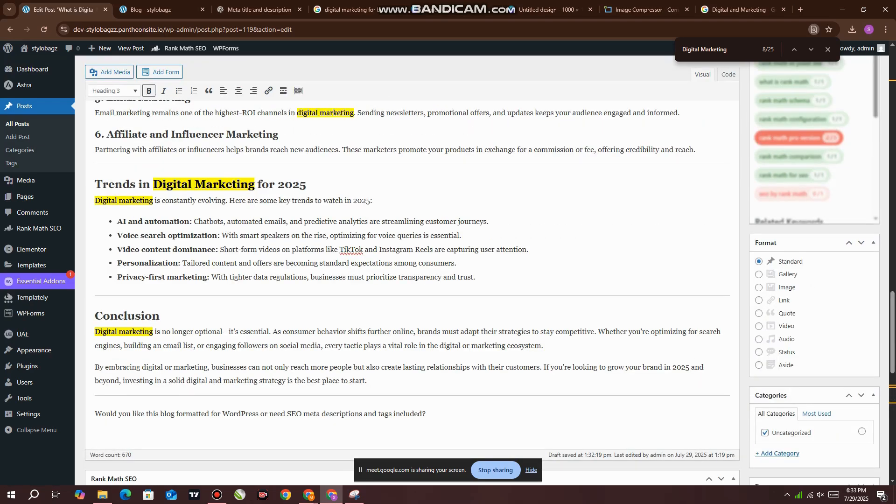
text(or)
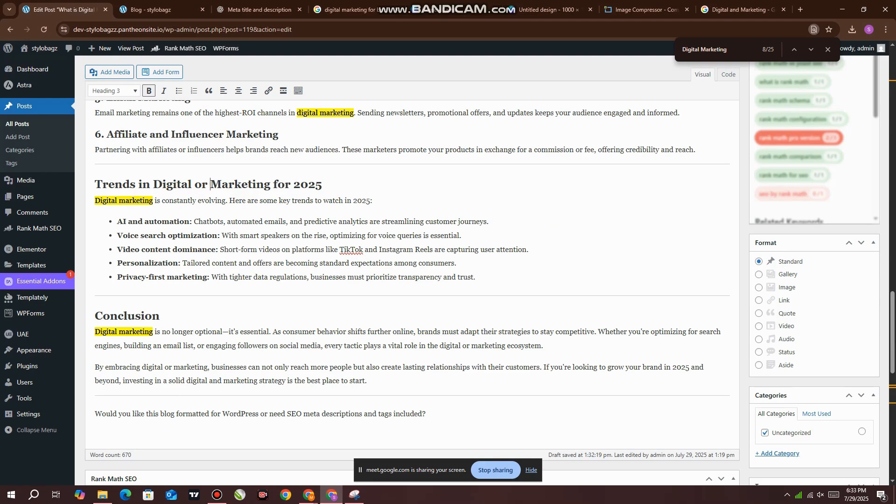
click(118, 200)
text(or )
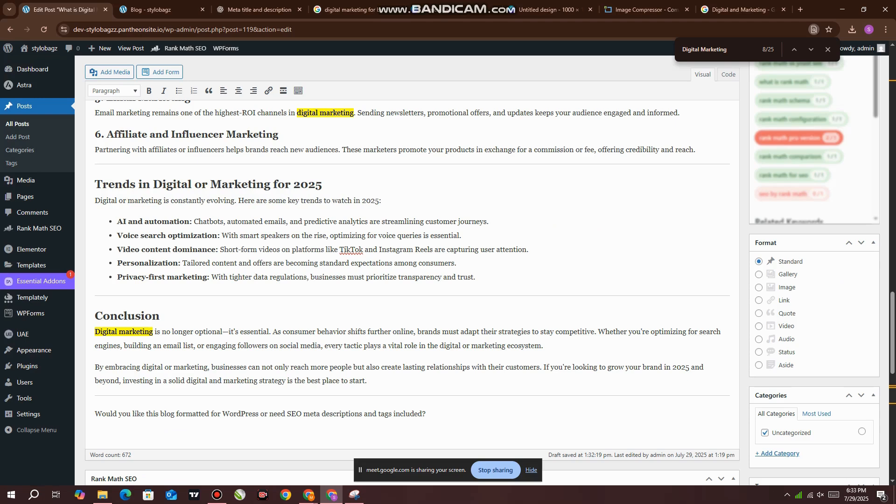
- Insert "or" between "digital" and "marketing" in the Email Marketing paragraph
text(oe)
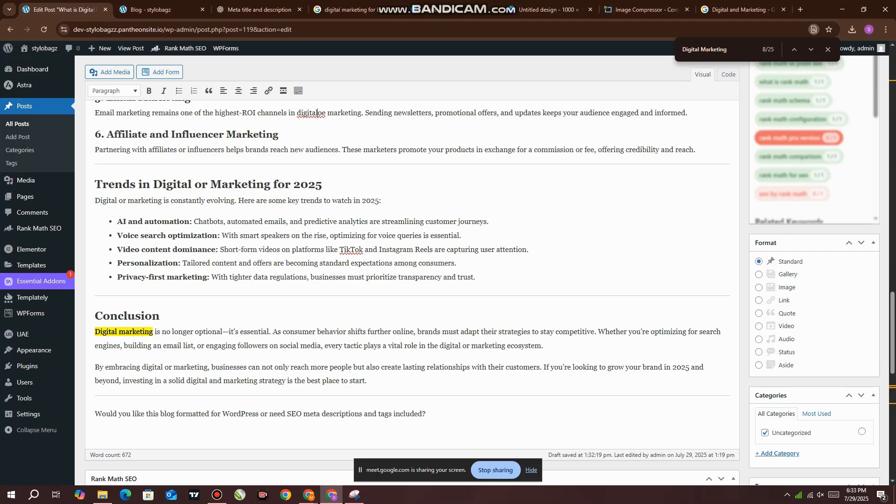
key(BackSpace)
text(r)
- Insert "of" between "digital" and "marketing" in the Content Marketing paragraph and in the sentence below the Key Digital Marketing Strategies heading
scroll(406, 280, up, 5)
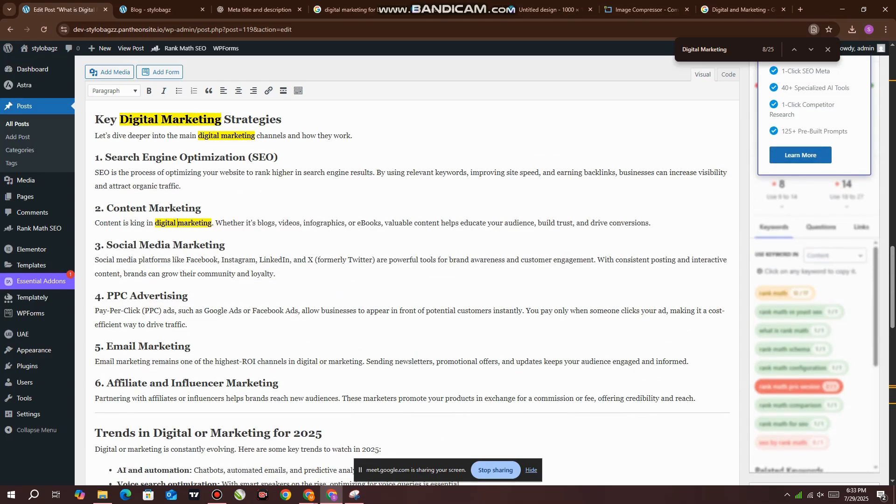
text(of)
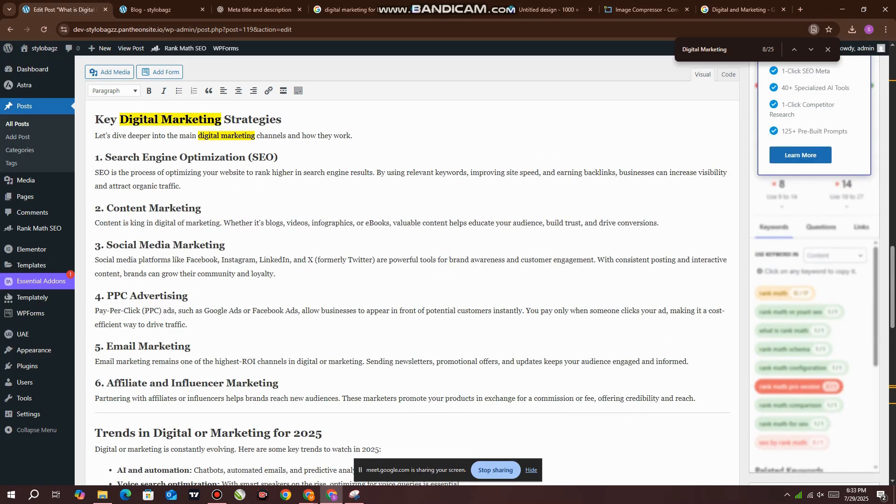
scroll(406, 280, up, 4)
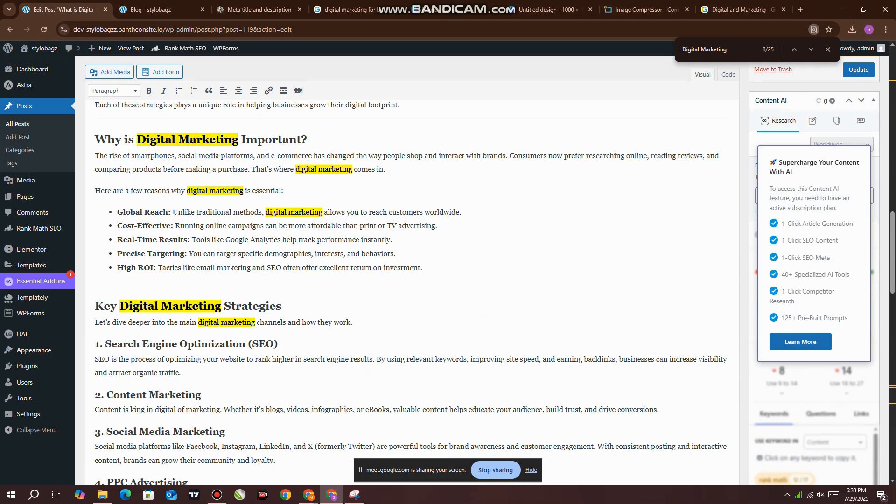
text(of)
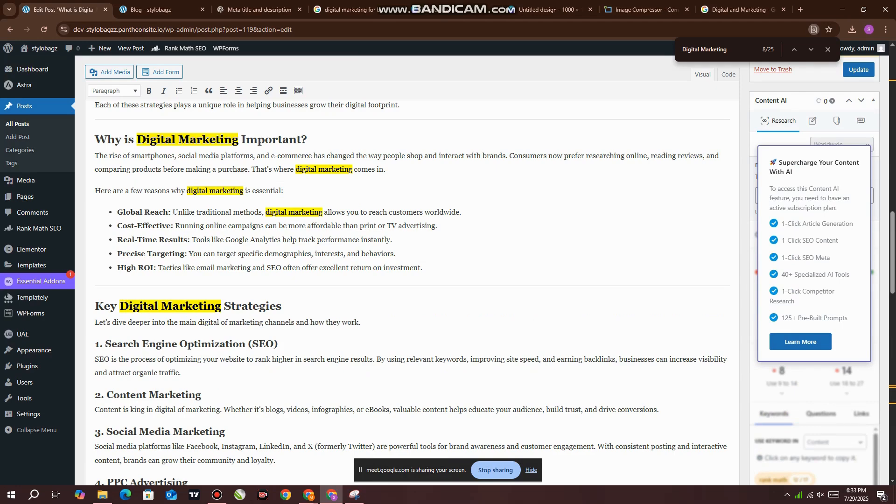
- Split "digital marketing" with "or" in the Global Reach bullet and the "Here are a few reasons" sentence, and with "and" after "That's where digital"
click(288, 213)
text(or)
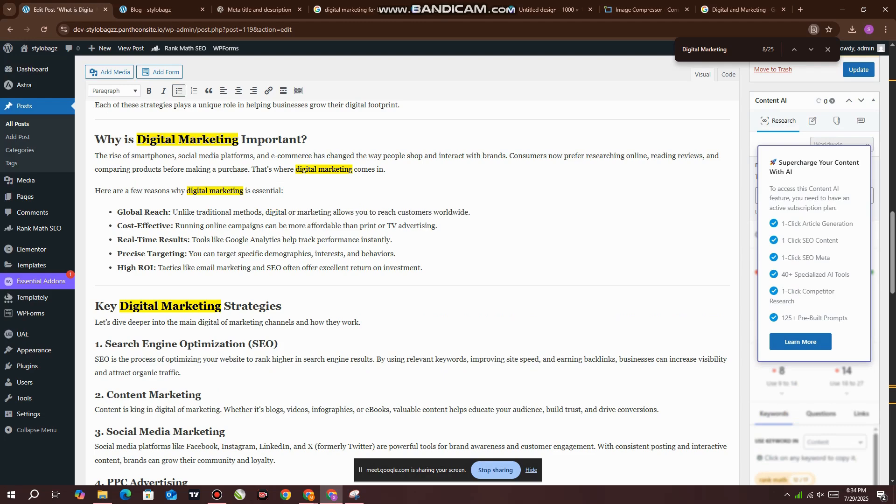
click(209, 191)
text(orms, )
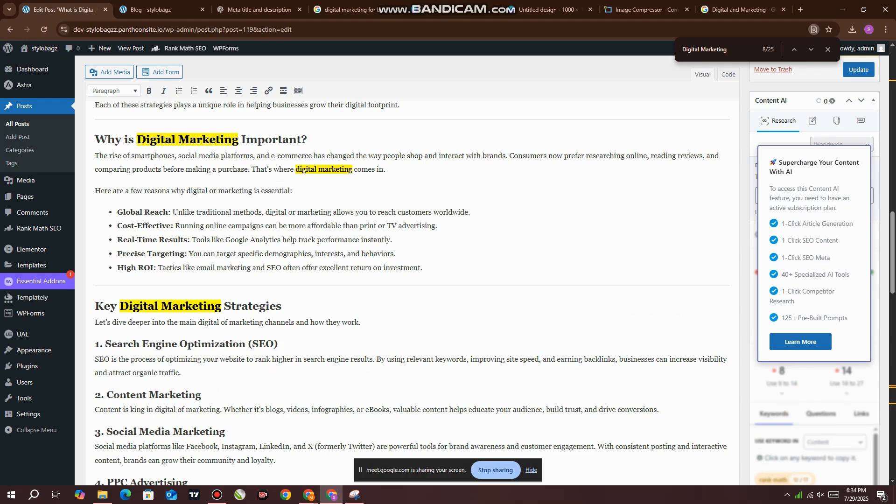
text(and)
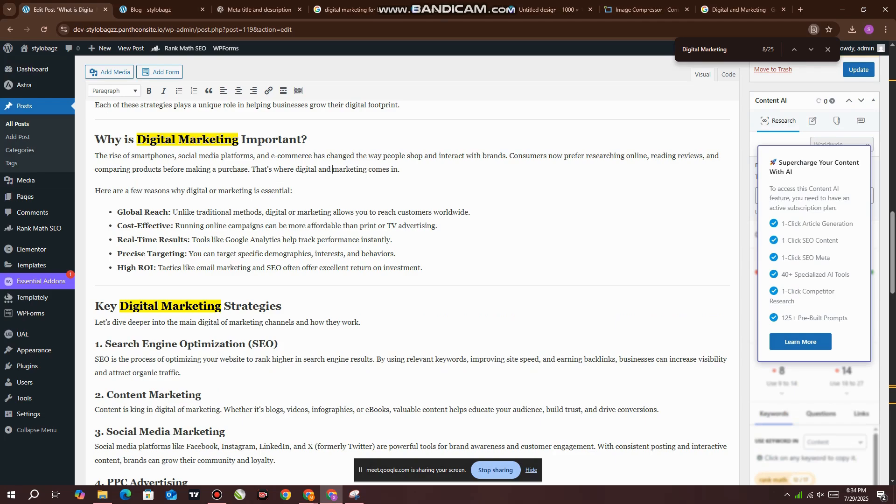
- Insert "and" between "Digital" and "Marketing" in the "Why is" heading, and "or" between them in the Key Strategies heading
click(241, 140)
text(and)
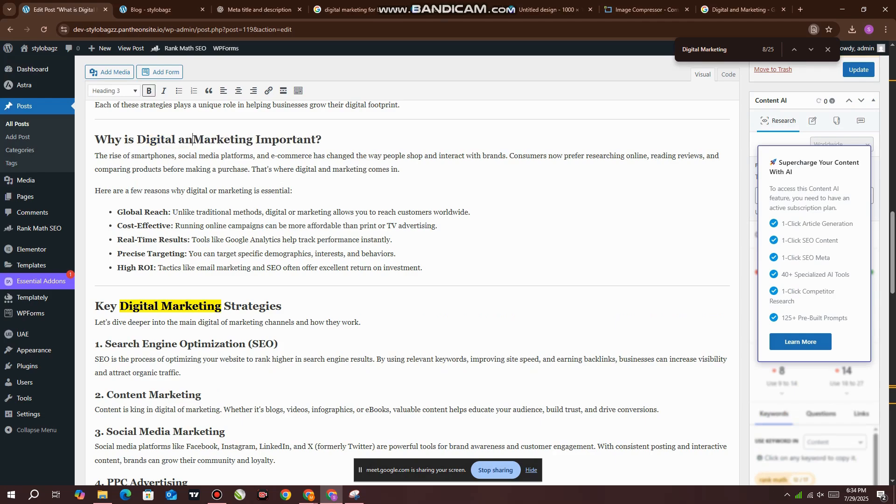
scroll(410, 281, down, 1)
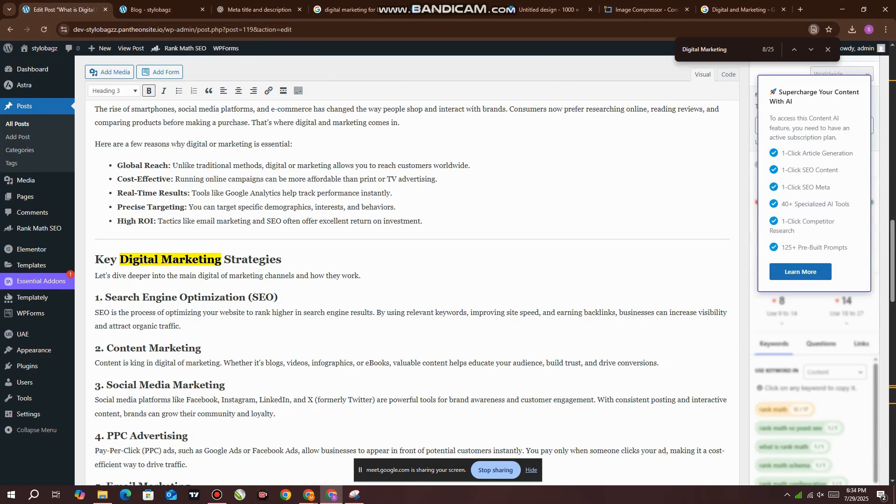
click(161, 260)
text(or)
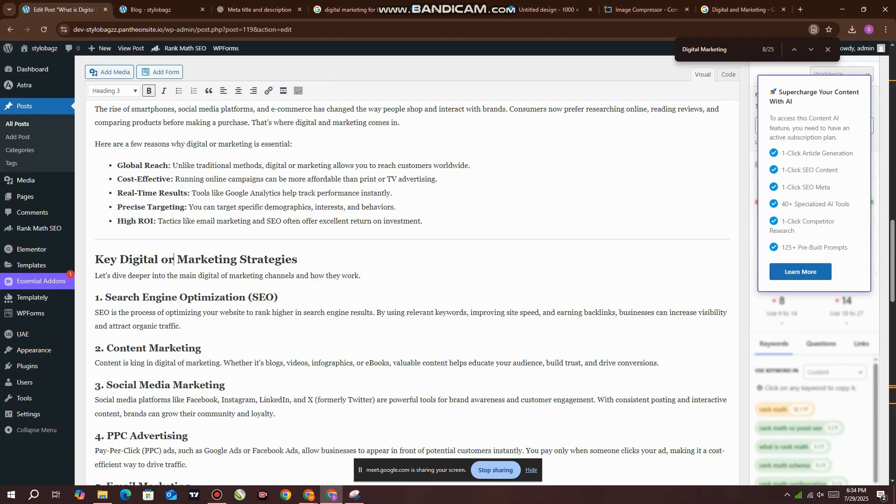
- Look through the edited post for remaining "Digital Marketing" matches and review the Rank Math Basic SEO and Additional checks, including keyword density
scroll(411, 280, up, 13)
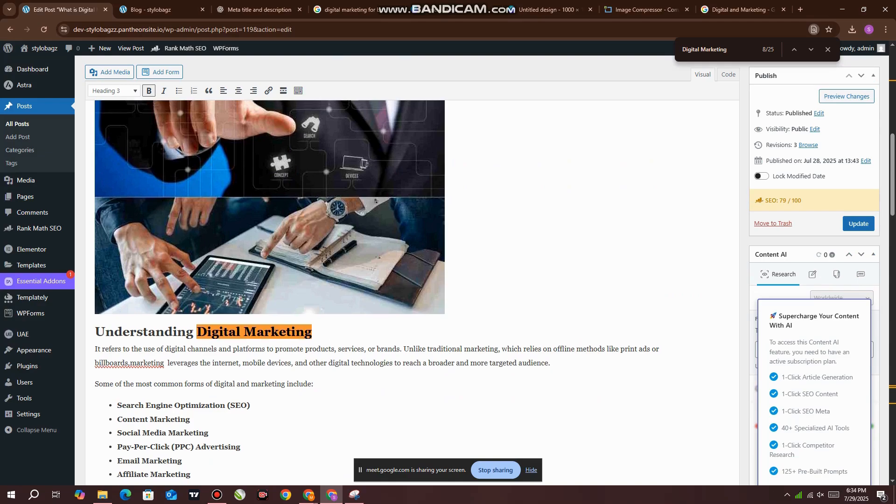
scroll(411, 280, down, 15)
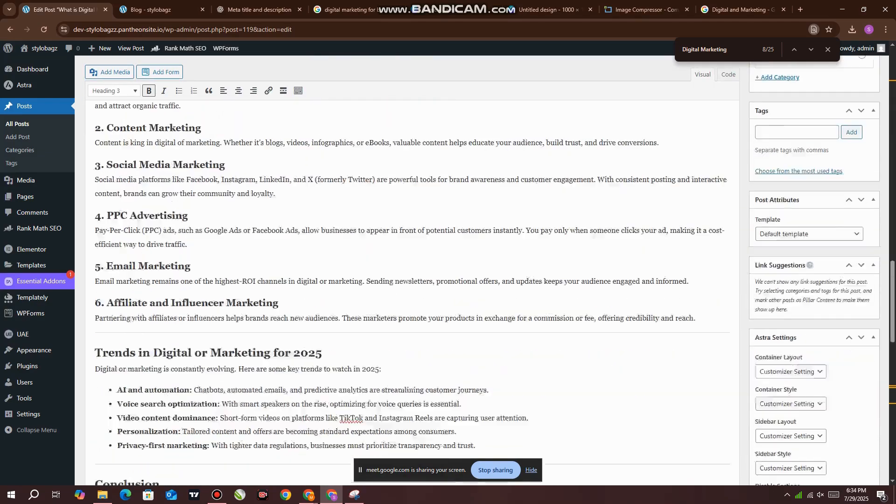
scroll(411, 280, up, 15)
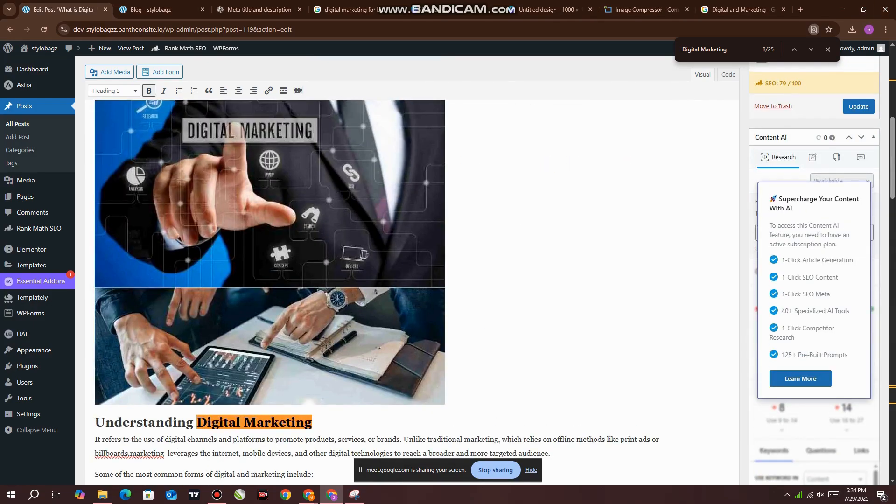
key(Down)
scroll(411, 280, down, 15)
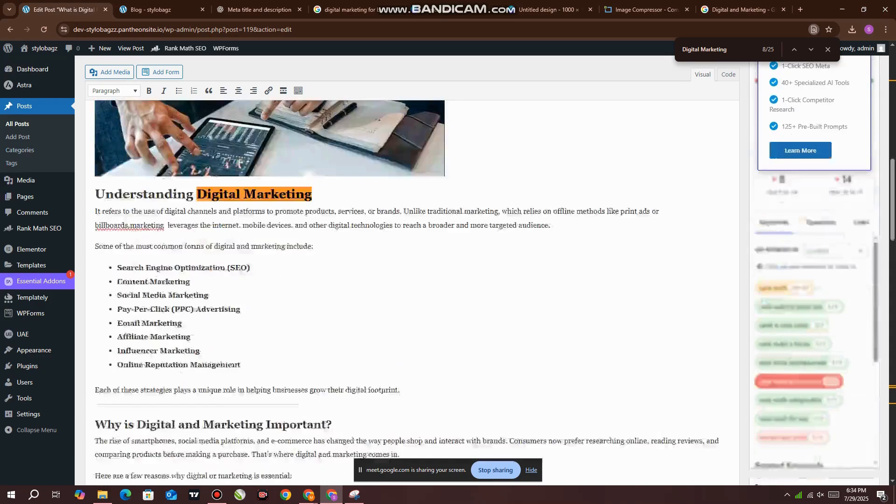
scroll(411, 281, down, 4)
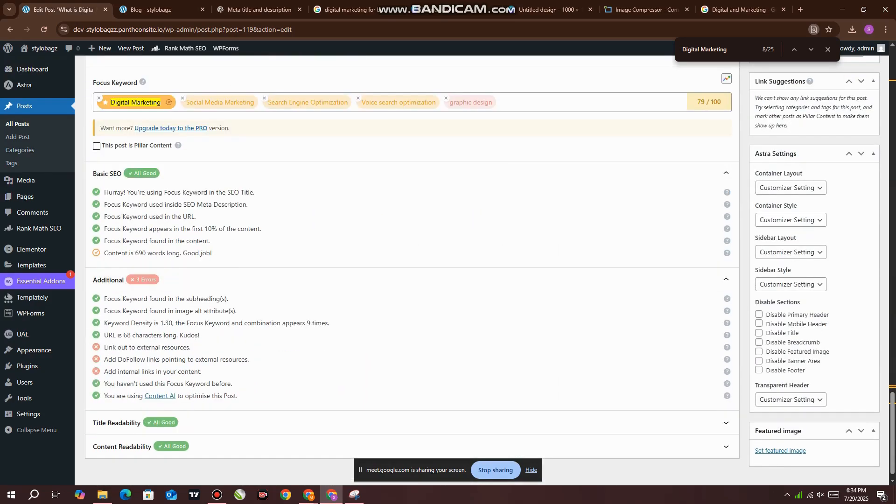
drag(103, 323, 281, 323)
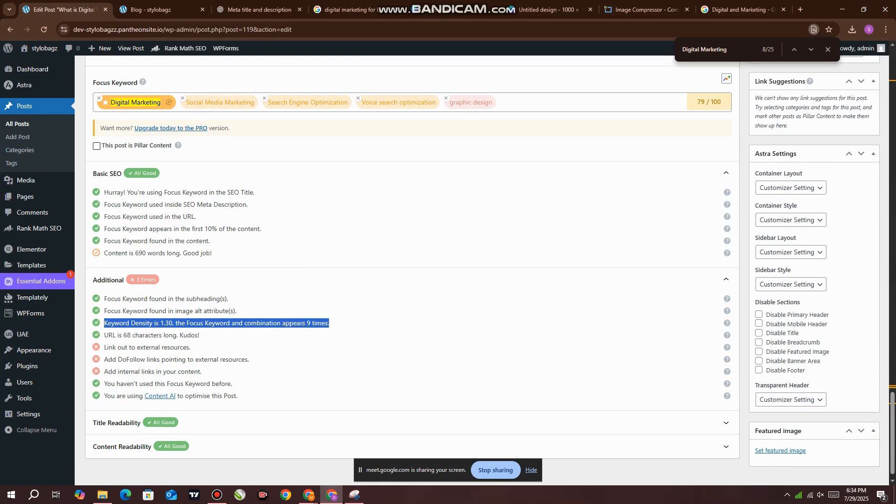
drag(330, 324, 104, 324)
drag(200, 336, 104, 335)
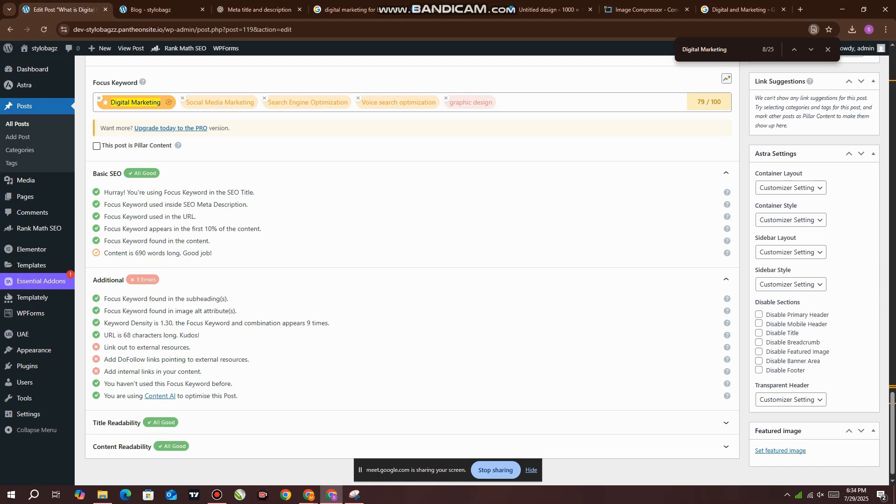
drag(200, 335, 104, 193)
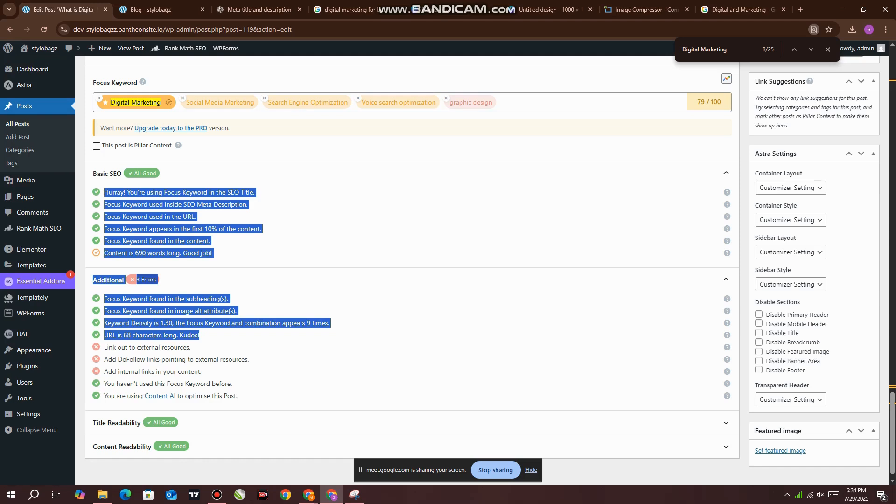
click(299, 253)
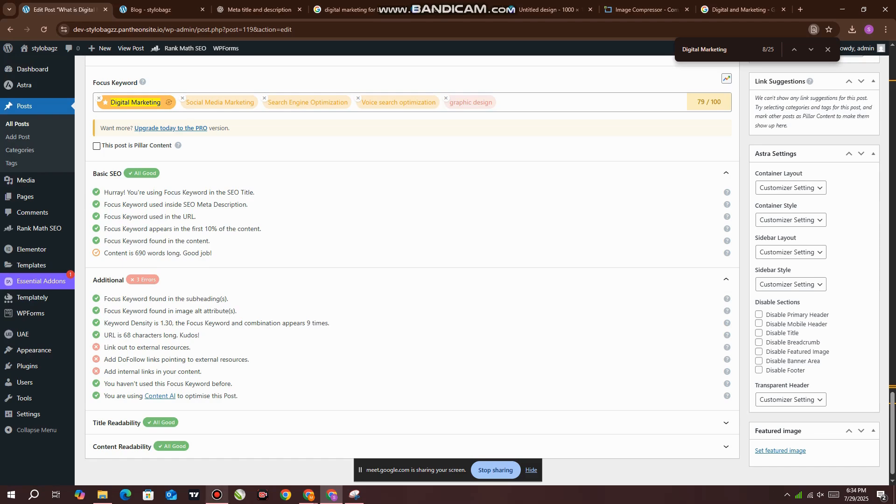
click(217, 495)
click(218, 495)
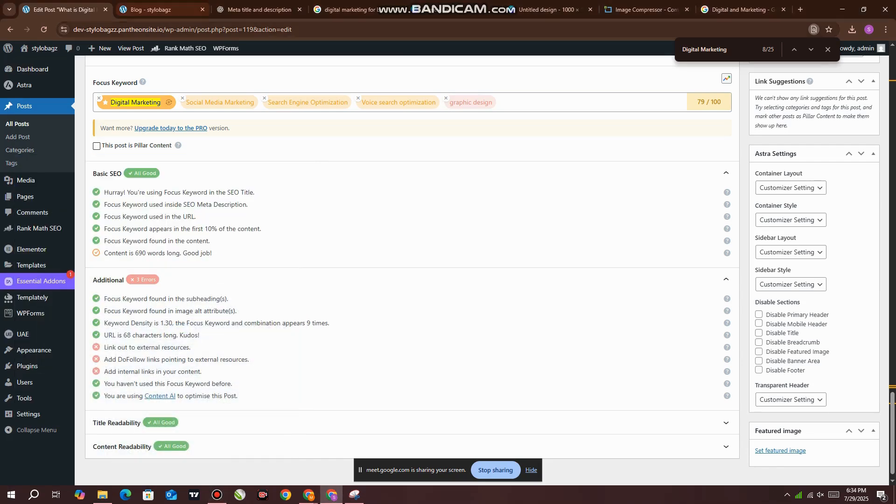
- Collapse the Basic SEO checks and compare the Additional checks for each focus keyword, ending on "graphic design"
click(411, 173)
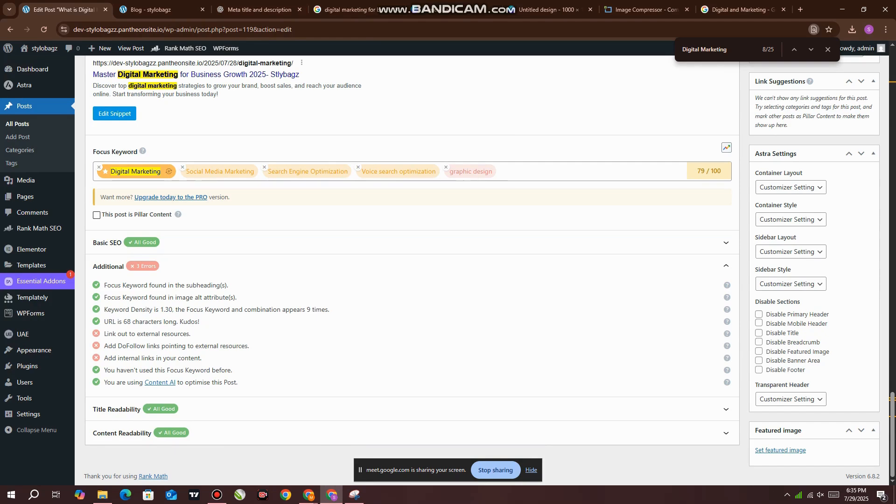
click(220, 171)
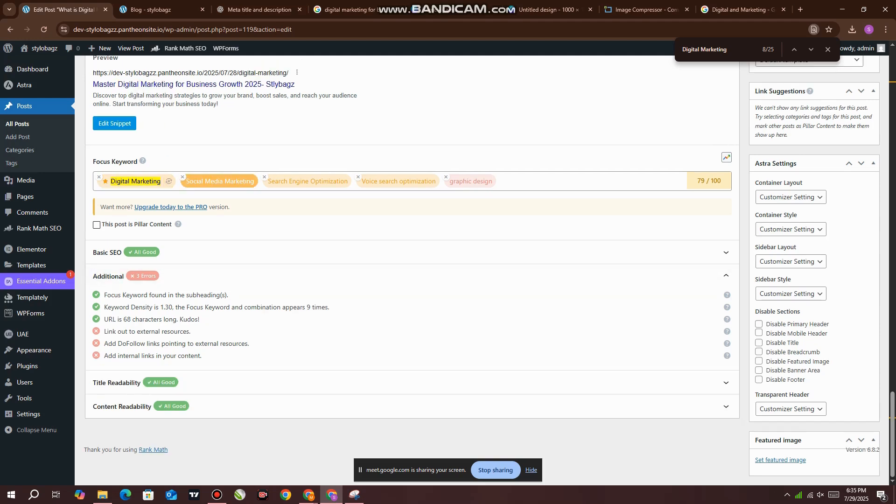
click(136, 181)
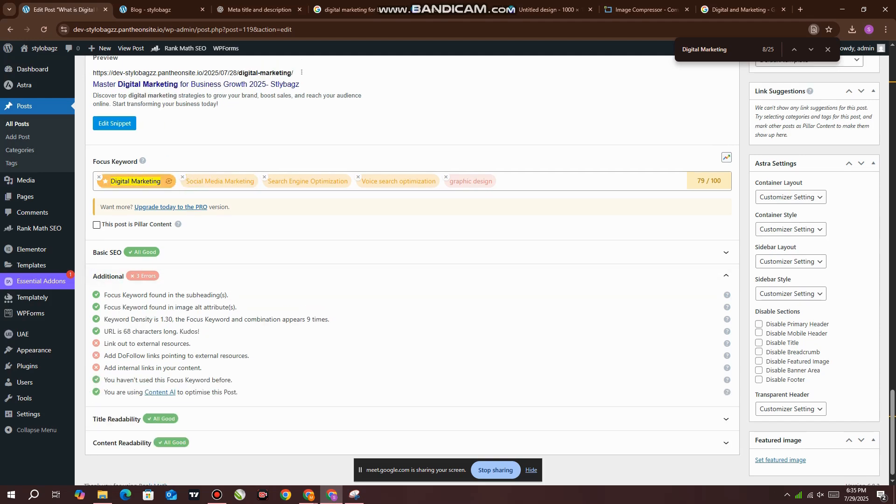
click(220, 181)
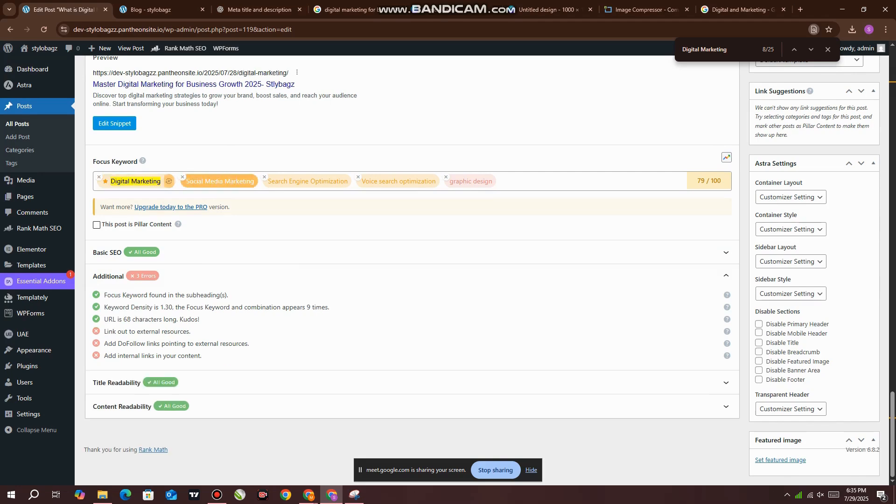
click(308, 182)
click(398, 182)
click(470, 181)
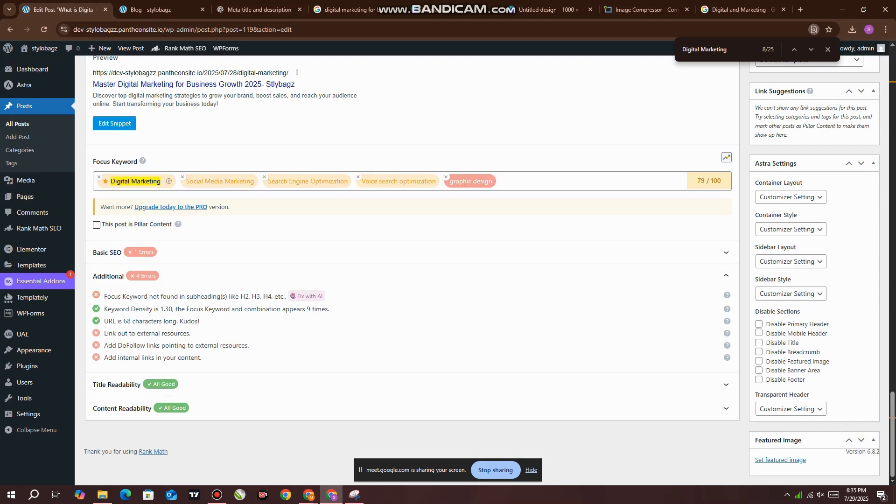
click(220, 181)
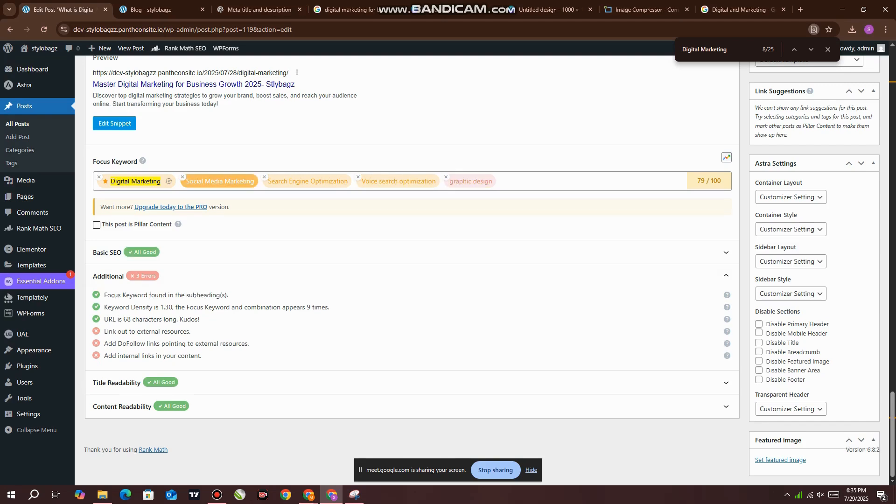
drag(104, 295, 229, 295)
click(229, 296)
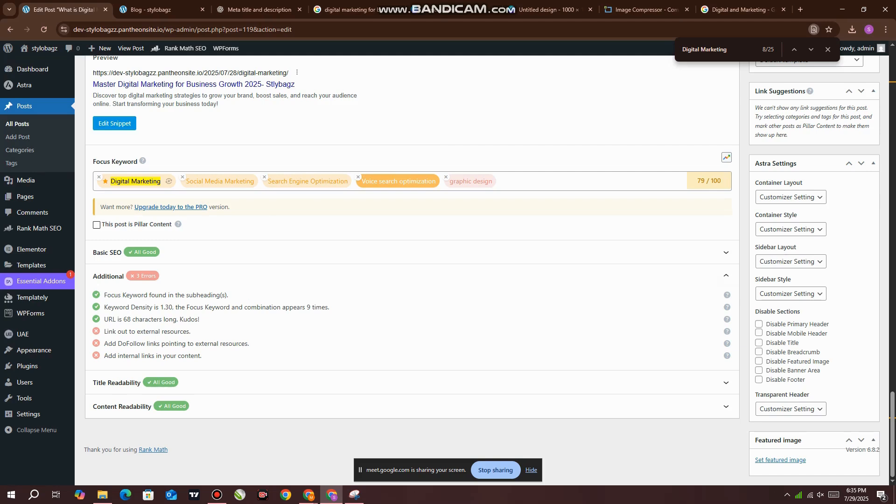
click(470, 182)
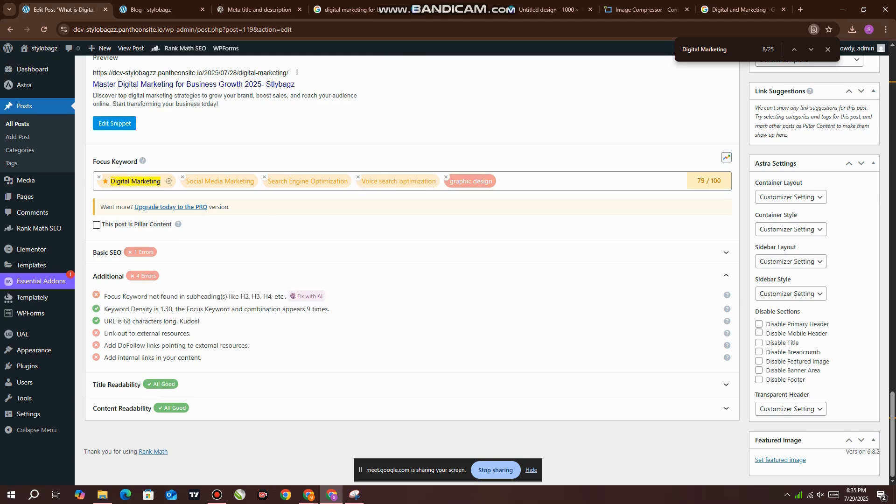
- Append "and graphic design" to the "5. Email Marketing" subheading
scroll(411, 271, up, 12)
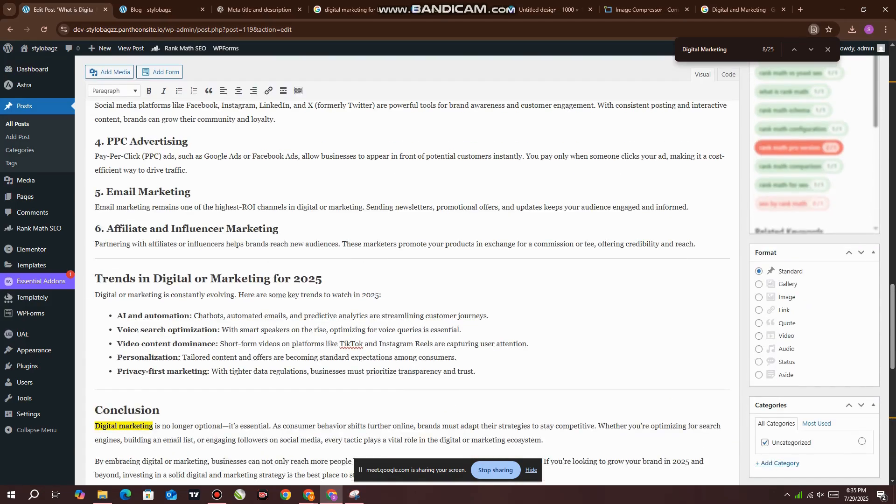
scroll(411, 270, down, 2)
scroll(411, 271, up, 4)
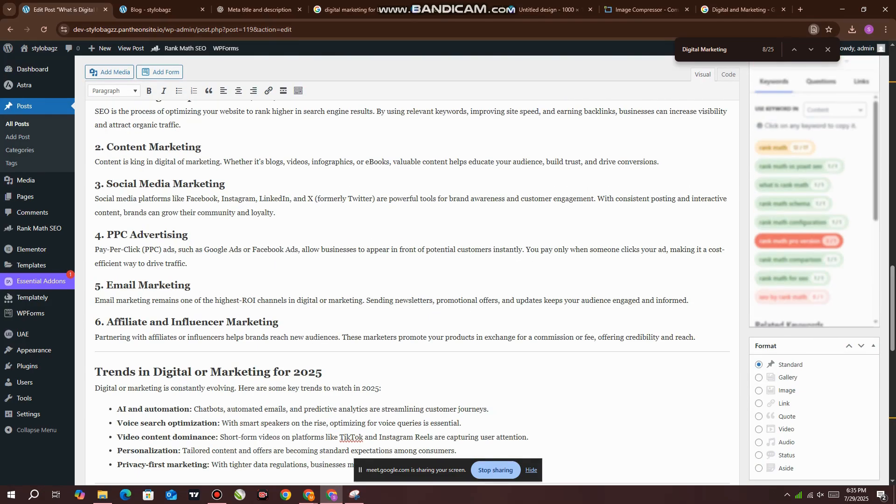
scroll(411, 271, up, 3)
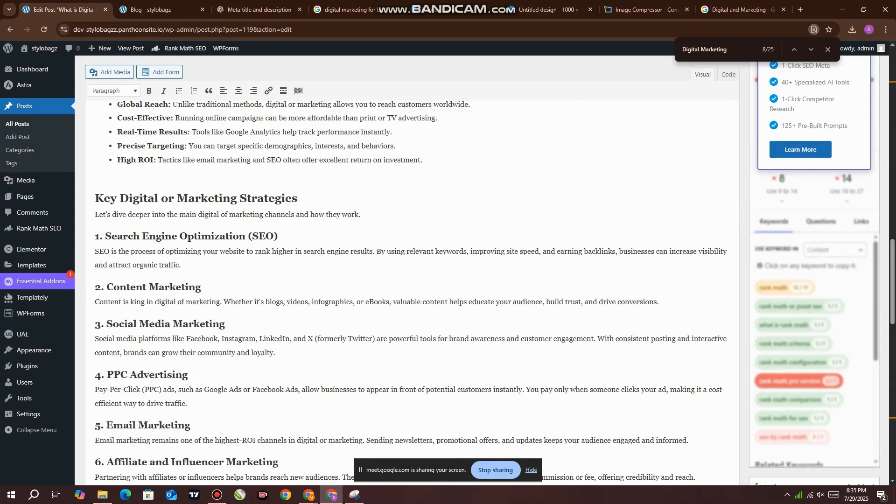
scroll(411, 270, down, 3)
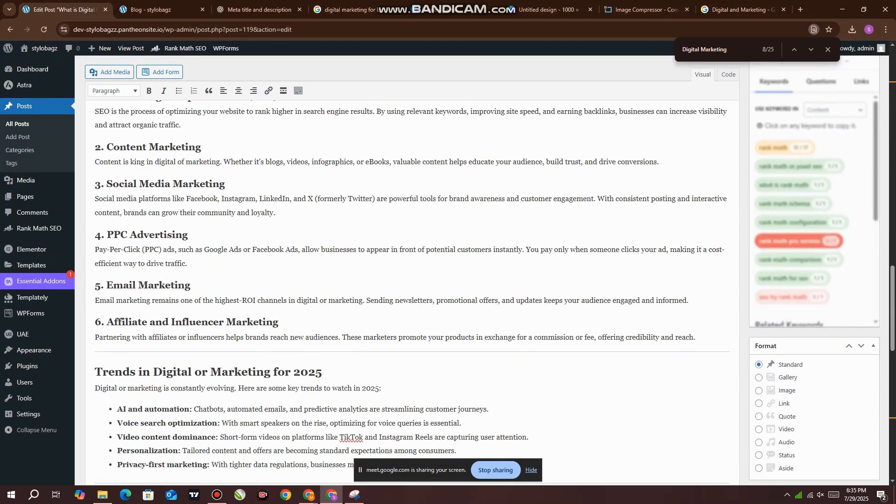
click(191, 285)
text(and grap)
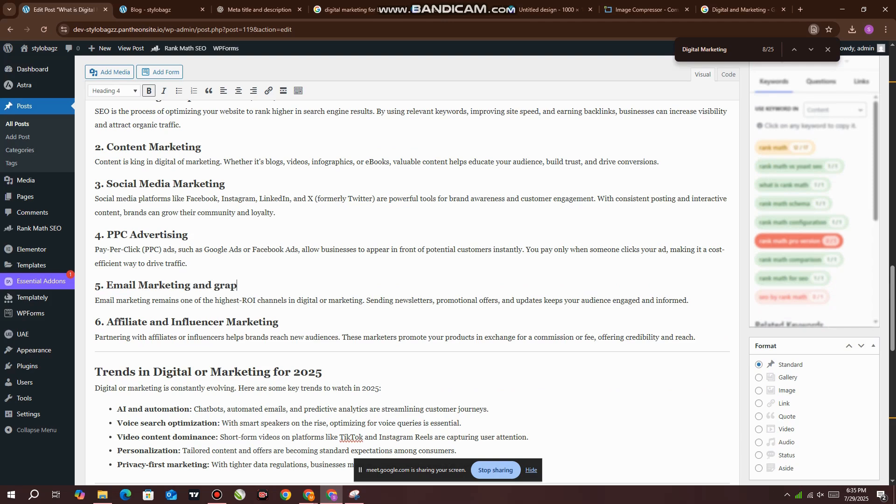
text(hic design)
- Review the Additional checks for the "graphic design" keyword, covering subheadings, keyword density, URL length, and external and internal links
scroll(411, 281, down, 15)
scroll(410, 280, down, 1)
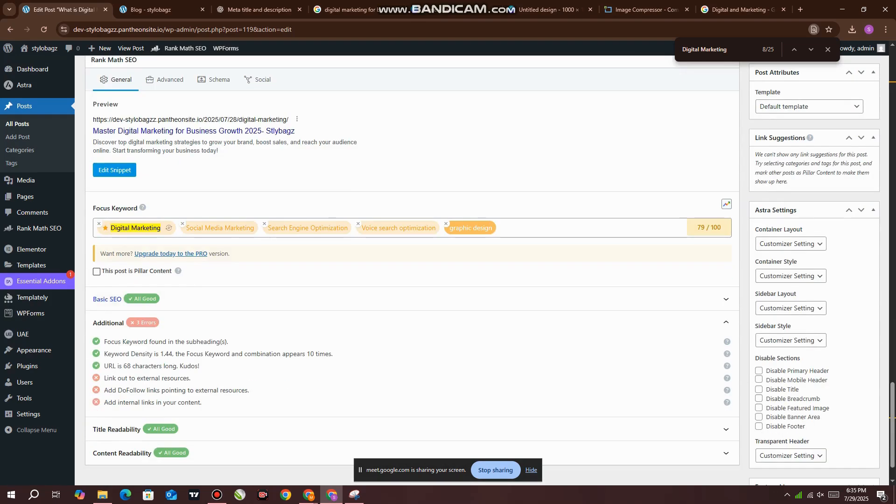
drag(229, 342, 107, 341)
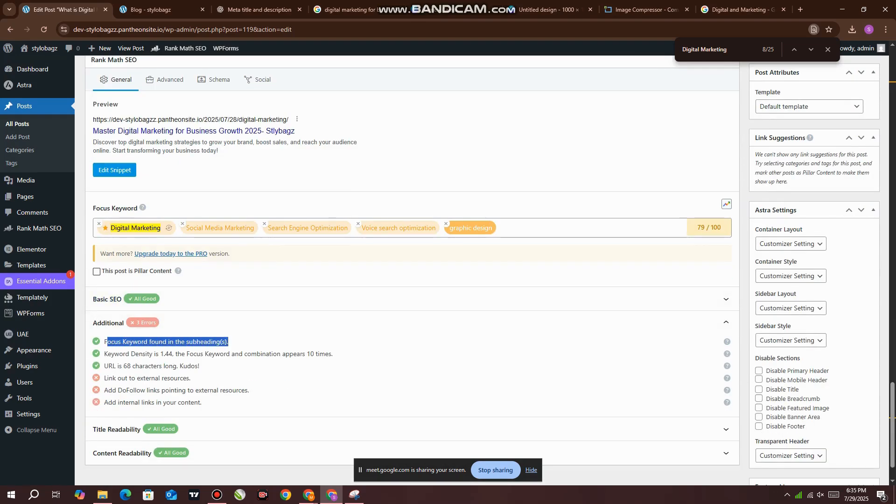
scroll(410, 271, down, 1)
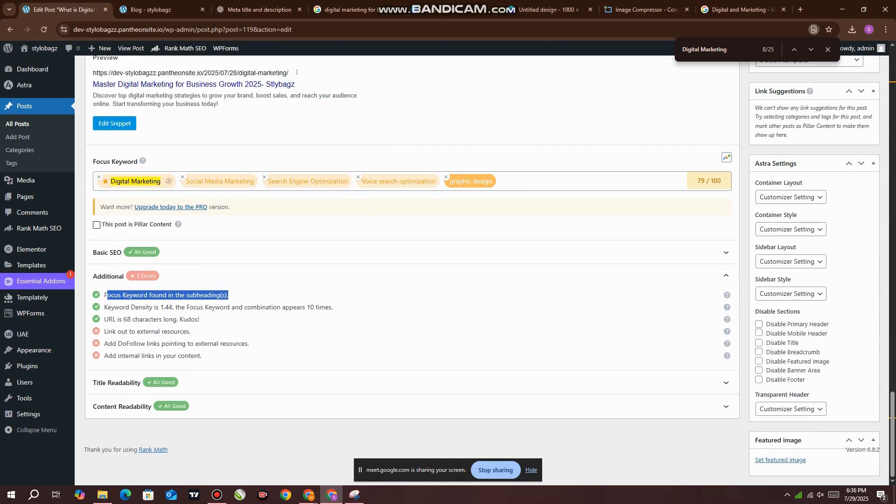
drag(104, 331, 202, 356)
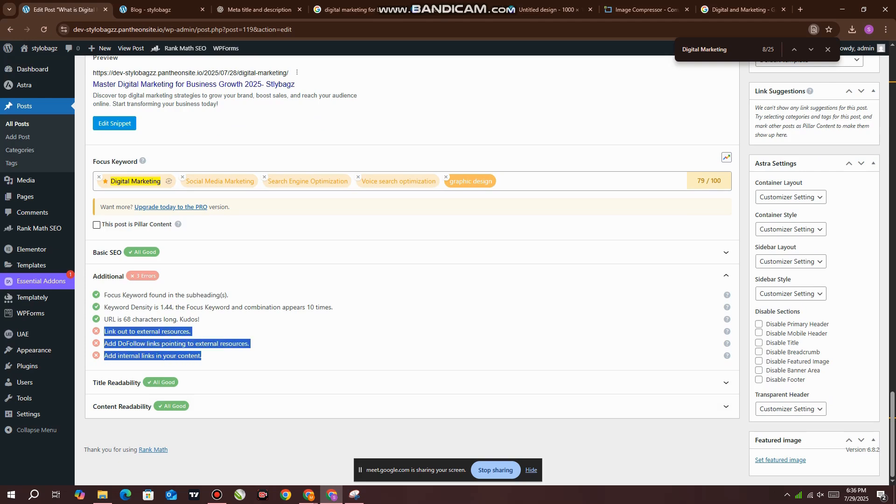
drag(104, 295, 177, 308)
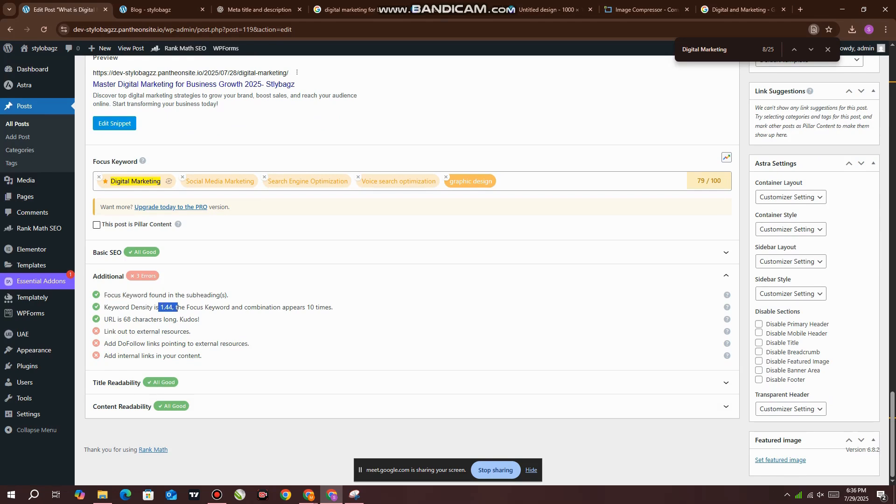
drag(104, 320, 200, 319)
triple_click(148, 319)
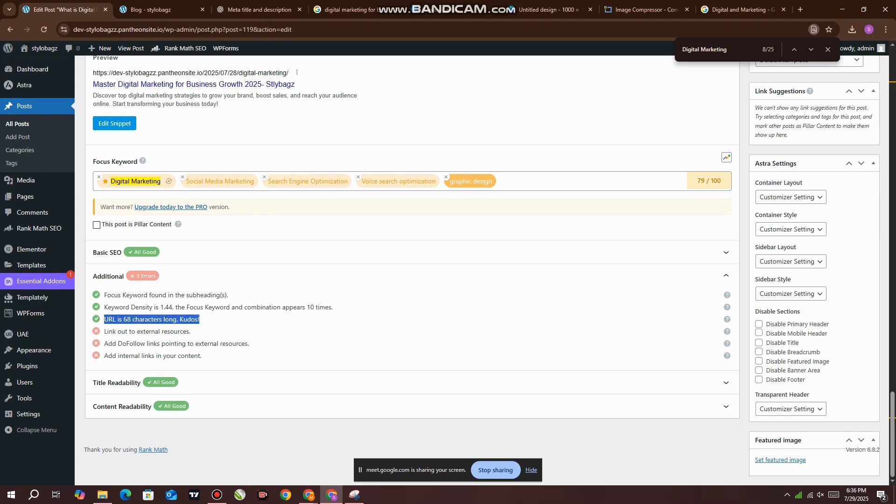
- Review the keyword, URL and link checks under Additional, ending on the "Digital Marketing" keyword with its Basic SEO checks expanded
triple_click(166, 307)
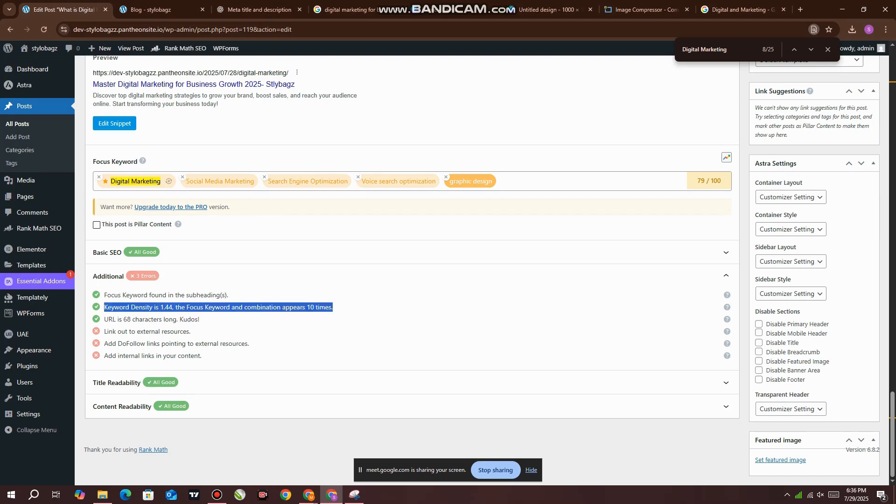
drag(105, 295, 225, 295)
drag(107, 331, 201, 356)
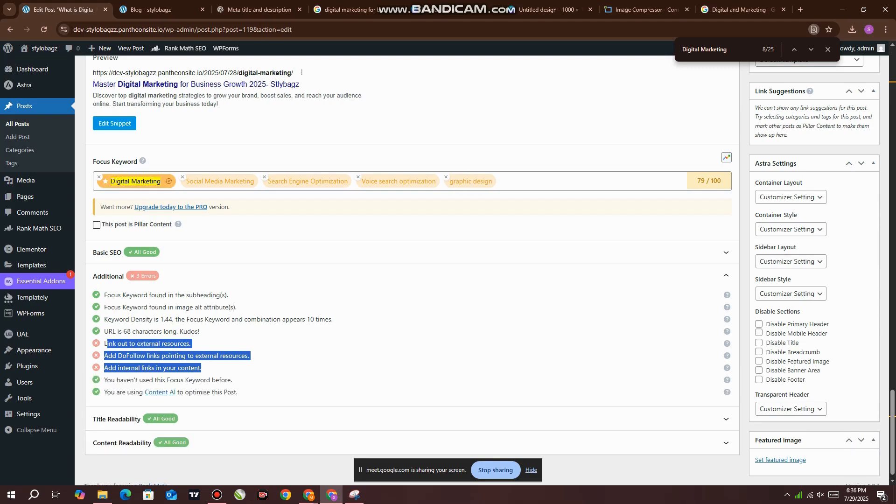
click(412, 252)
scroll(412, 261, down, 2)
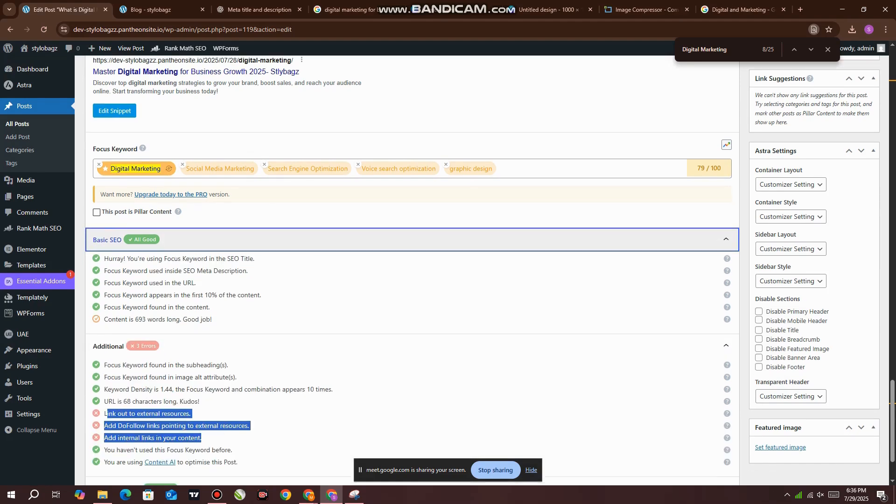
drag(201, 321, 104, 286)
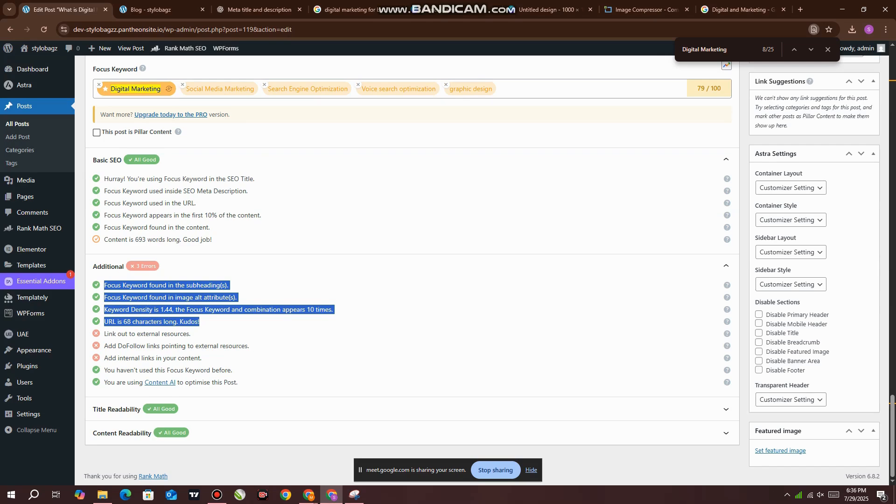
- Update the published digital marketing post to save the edited content and subheadings
scroll(411, 271, up, 15)
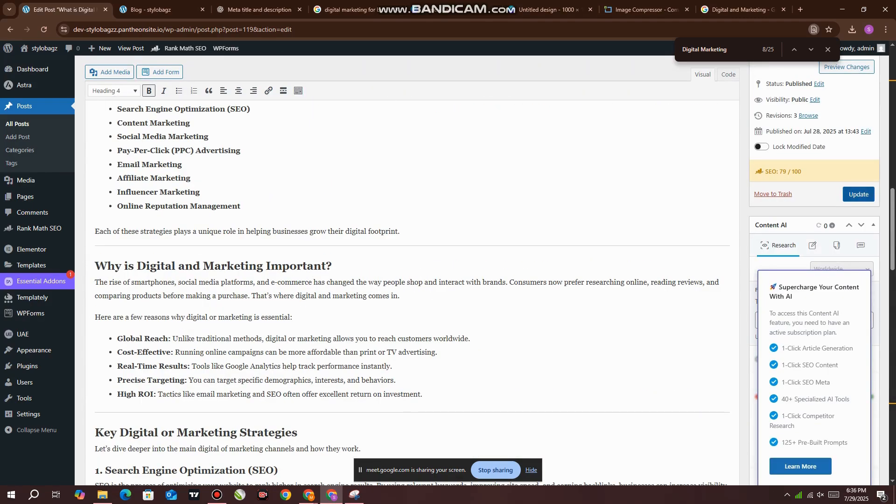
click(859, 195)
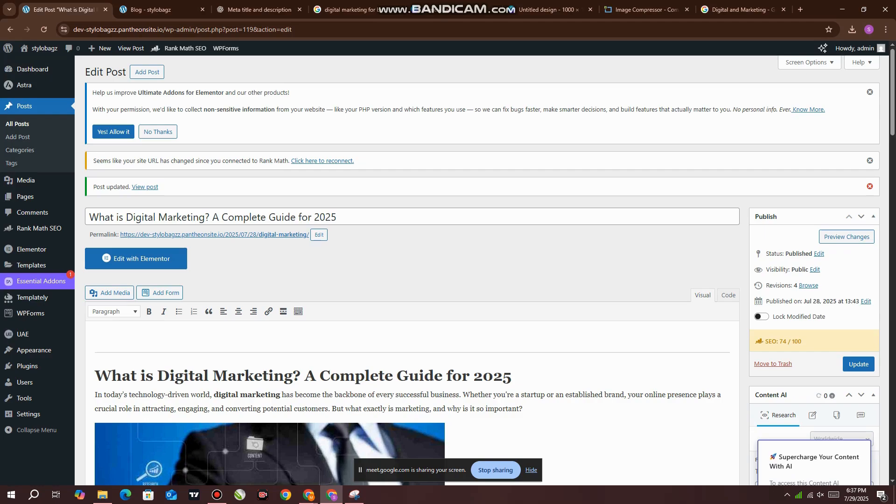
- Expand the Additional checks of the updated post and examine the remaining link and Content AI items for "Digital Marketing"
scroll(411, 271, down, 20)
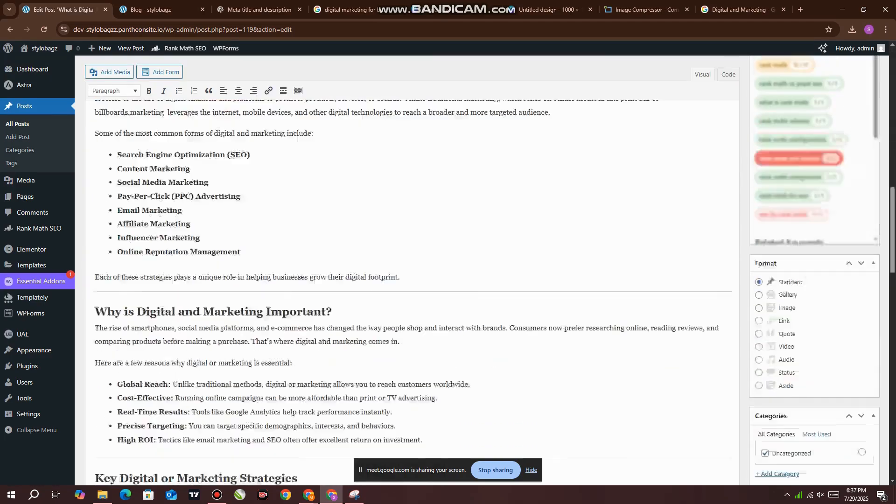
scroll(411, 271, down, 2)
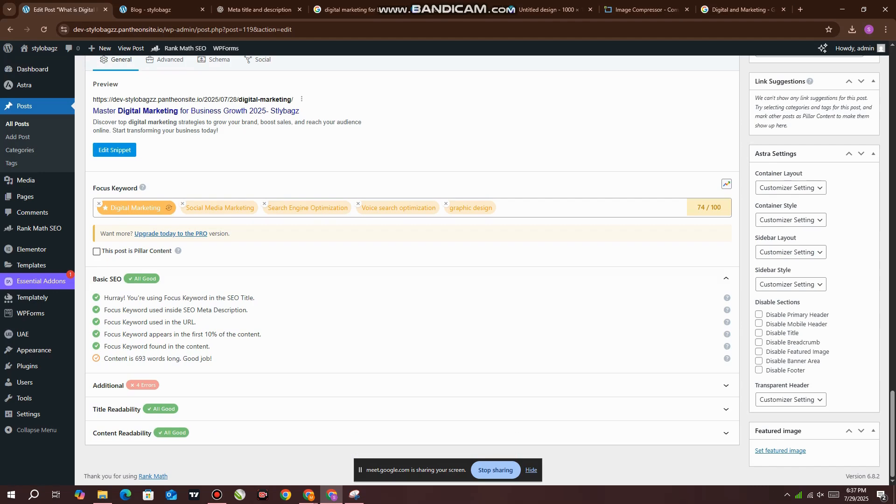
click(411, 386)
scroll(411, 385, down, 3)
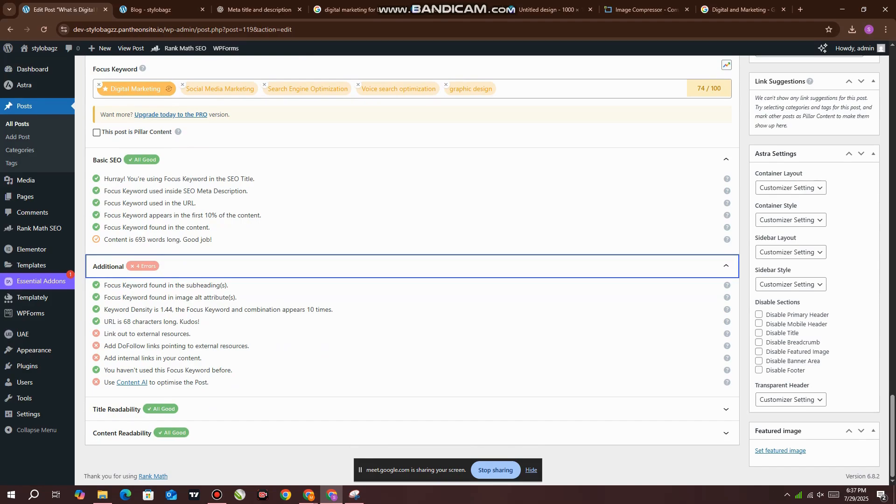
scroll(410, 270, up, 8)
scroll(411, 271, down, 8)
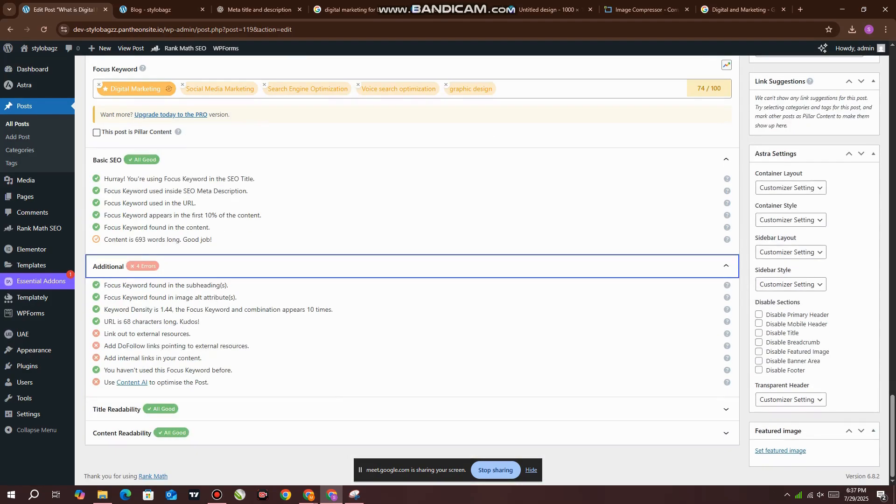